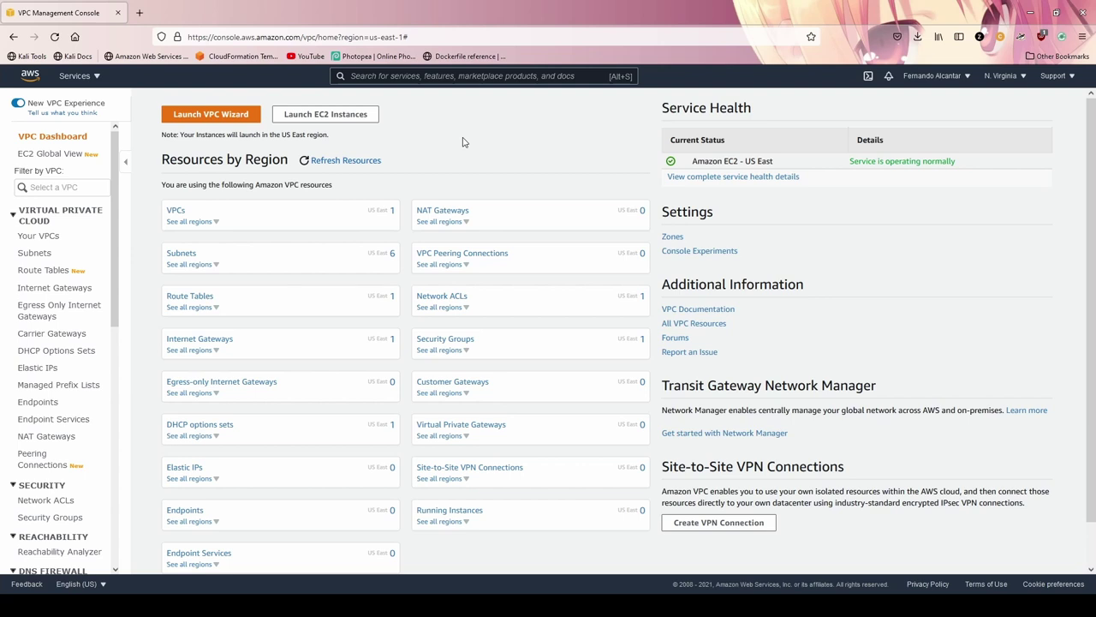
Start a new VPC from the VPC list, with the name tag VPC-Fernandoing and the IPv4 CIDR block 172.100.0.0/22
{"action": "left_click", "coordinate": [178, 211]}
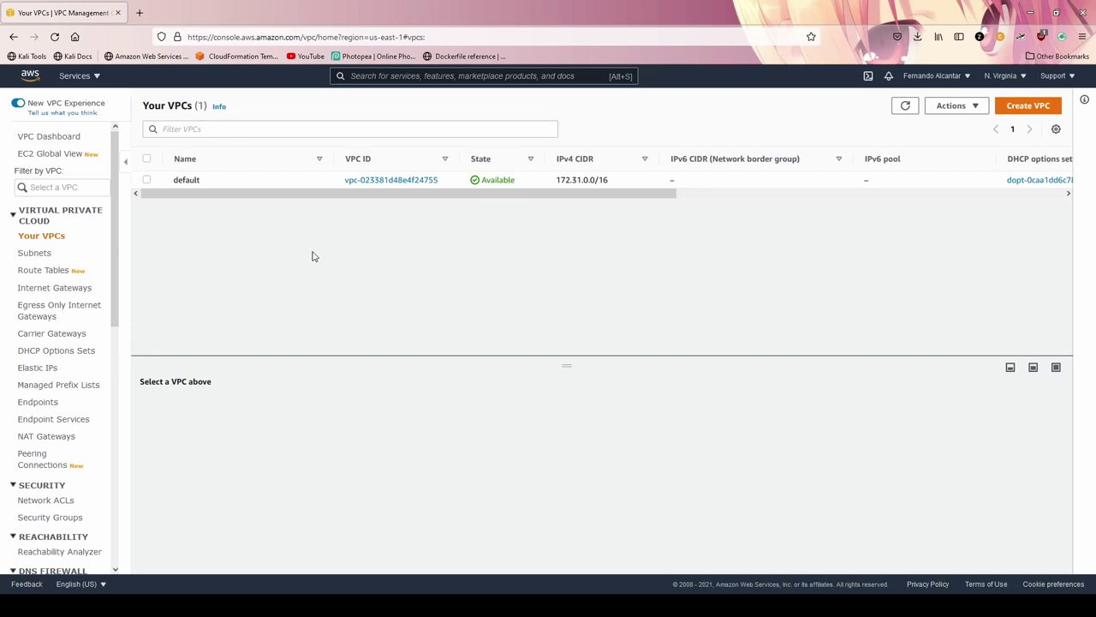
{"action": "mouse_move", "coordinate": [186, 178]}
{"action": "left_click", "coordinate": [1034, 110]}
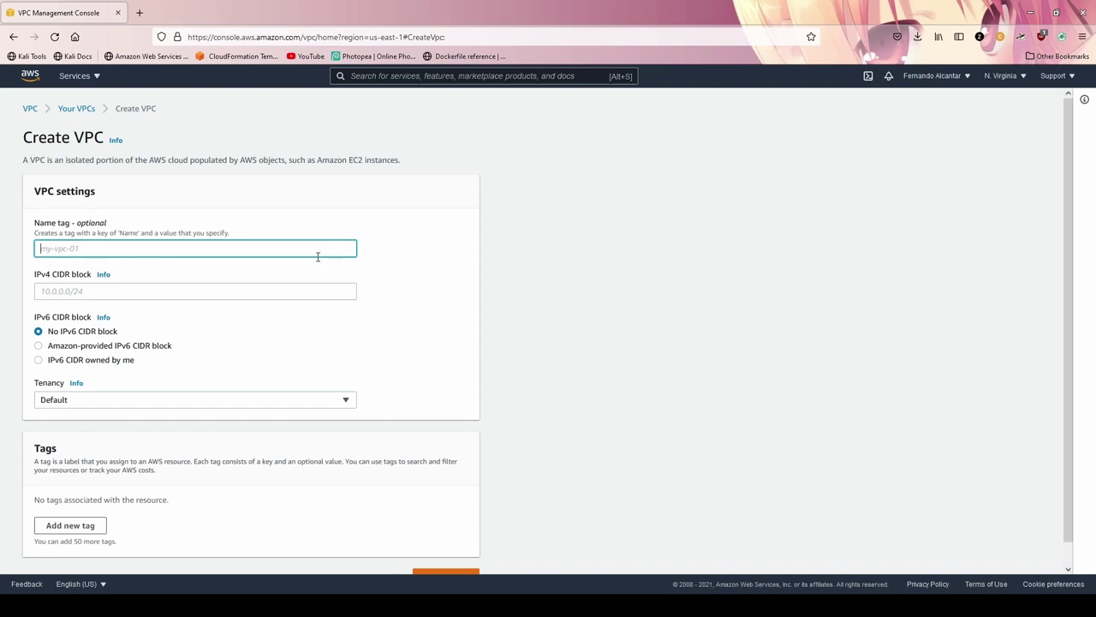
{"action": "type", "text": "VPC-Fernandoing"}
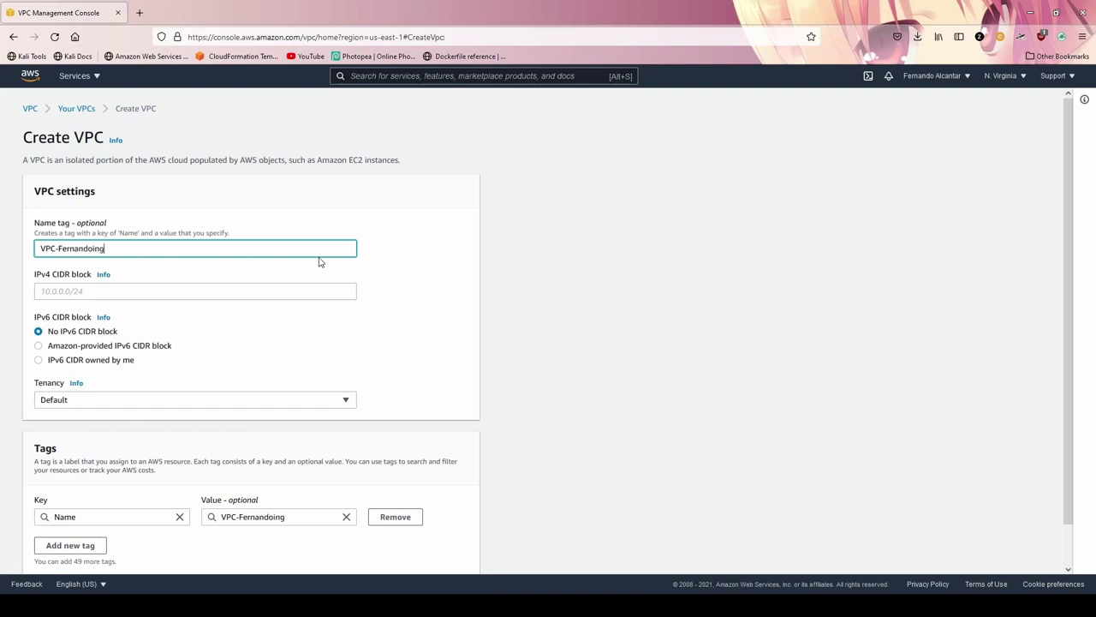
{"action": "left_click", "coordinate": [282, 291]}
{"action": "type", "text": "172"}
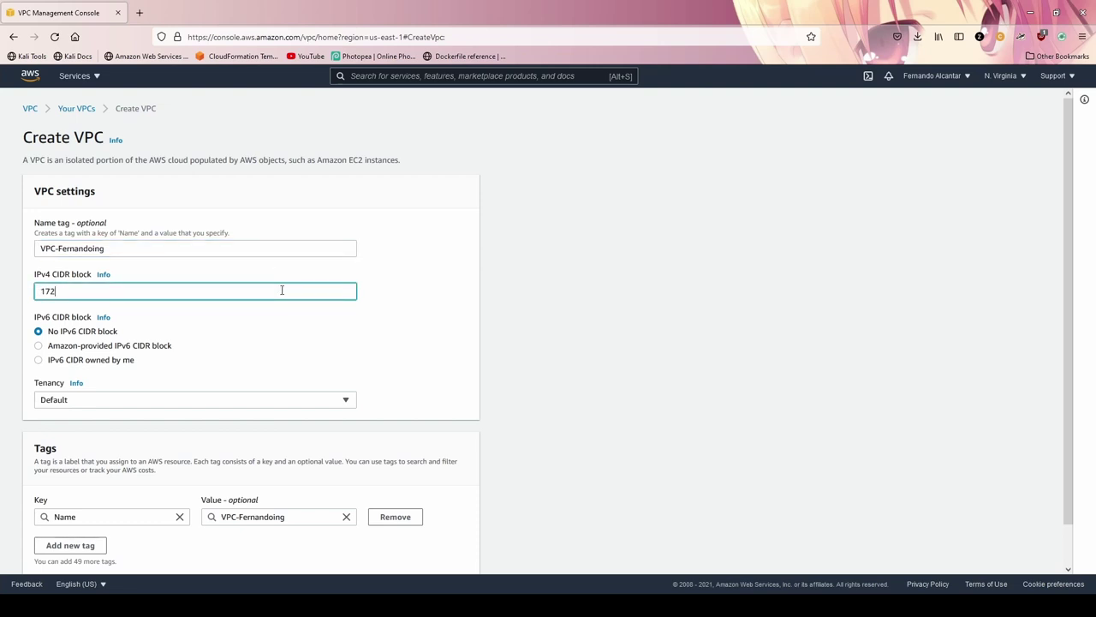
{"action": "type", "text": ".100.0.0/22"}
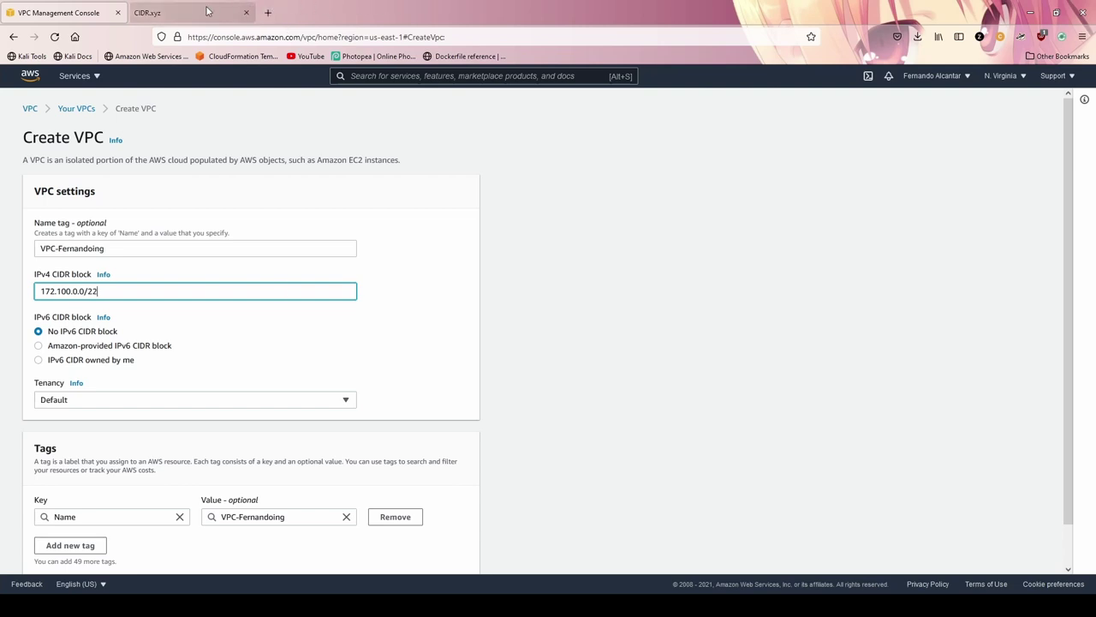
Switch to the CIDR.xyz visualizer and enter 172.100.0.0/22 to check the address count of that range
{"action": "left_click", "coordinate": [206, 12]}
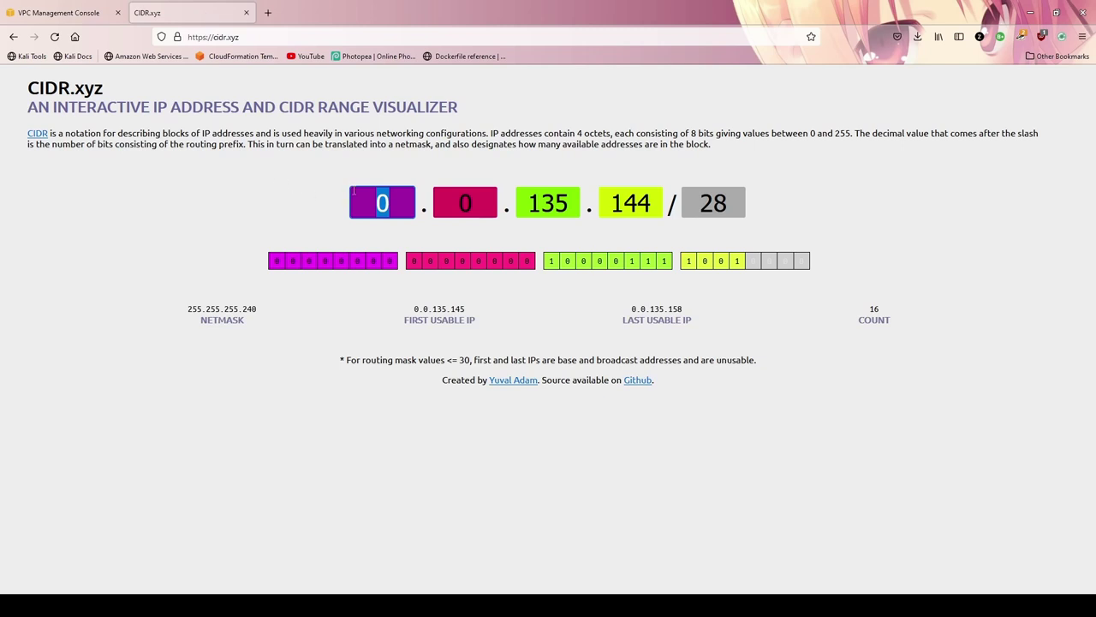
{"action": "type", "text": "172"}
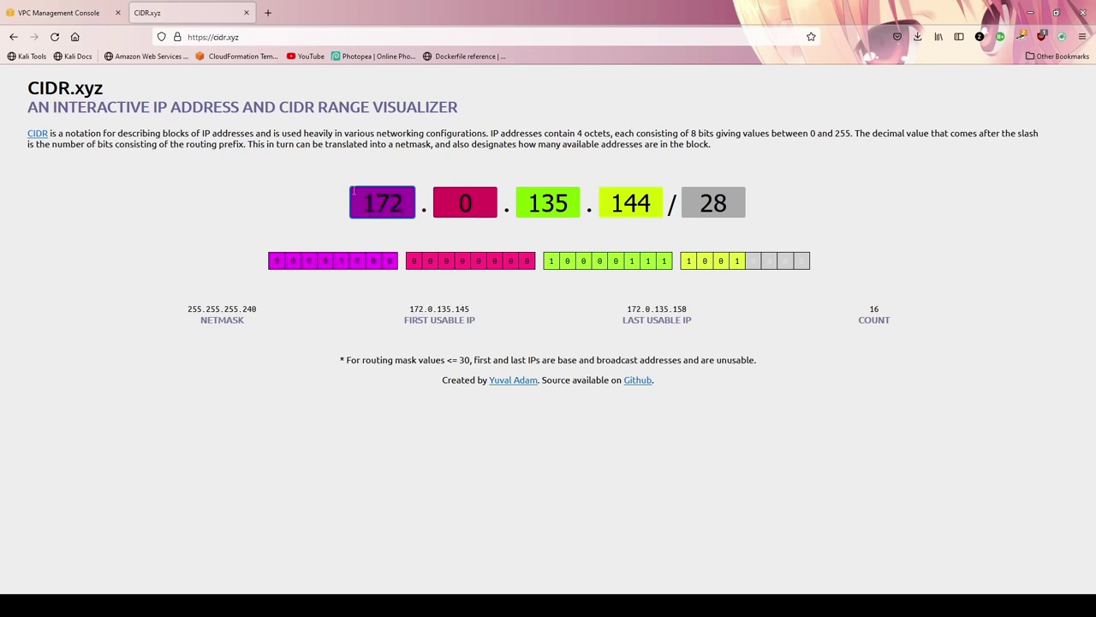
{"action": "key", "text": "Tab"}
{"action": "type", "text": "1"}
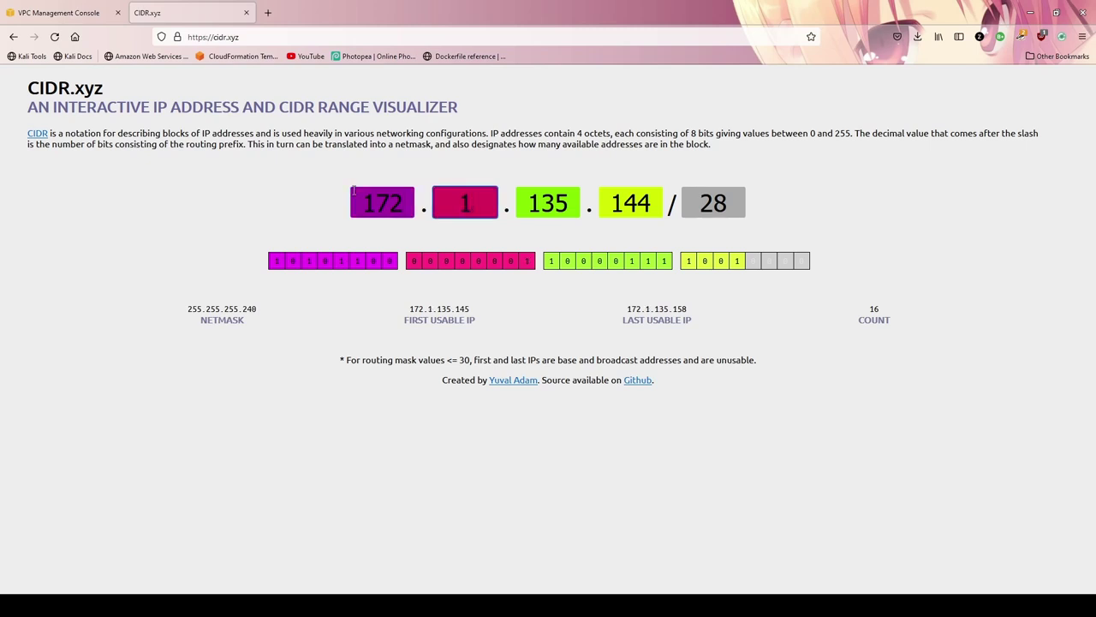
{"action": "type", "text": "00"}
{"action": "key", "text": "Tab"}
{"action": "type", "text": "0"}
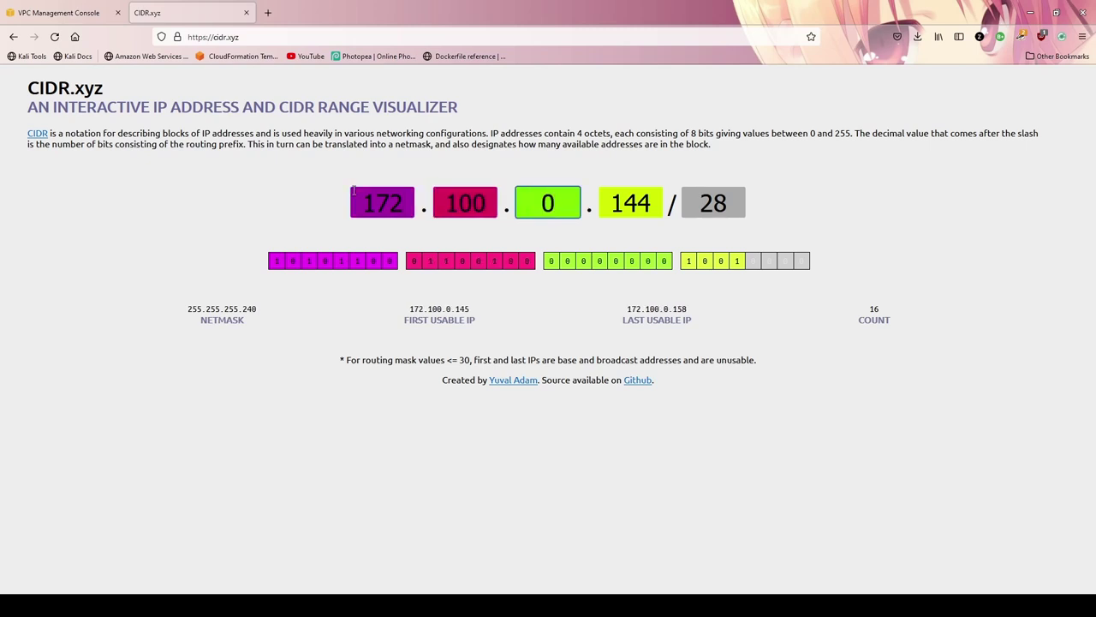
{"action": "key", "text": "Tab"}
{"action": "type", "text": "0"}
{"action": "key", "text": "Tab"}
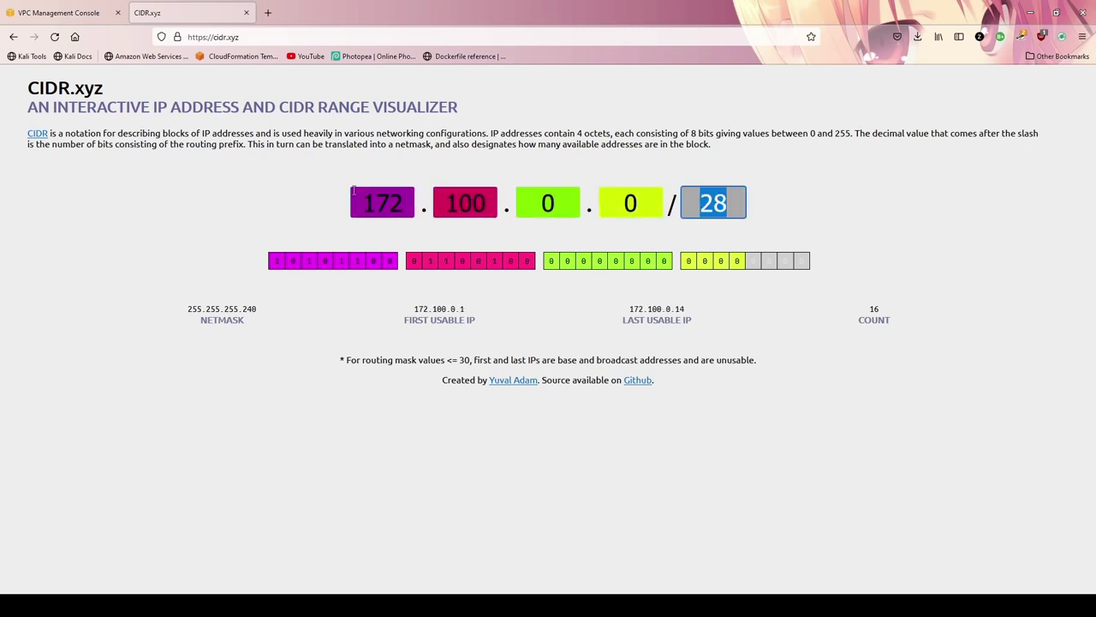
{"action": "type", "text": "22"}
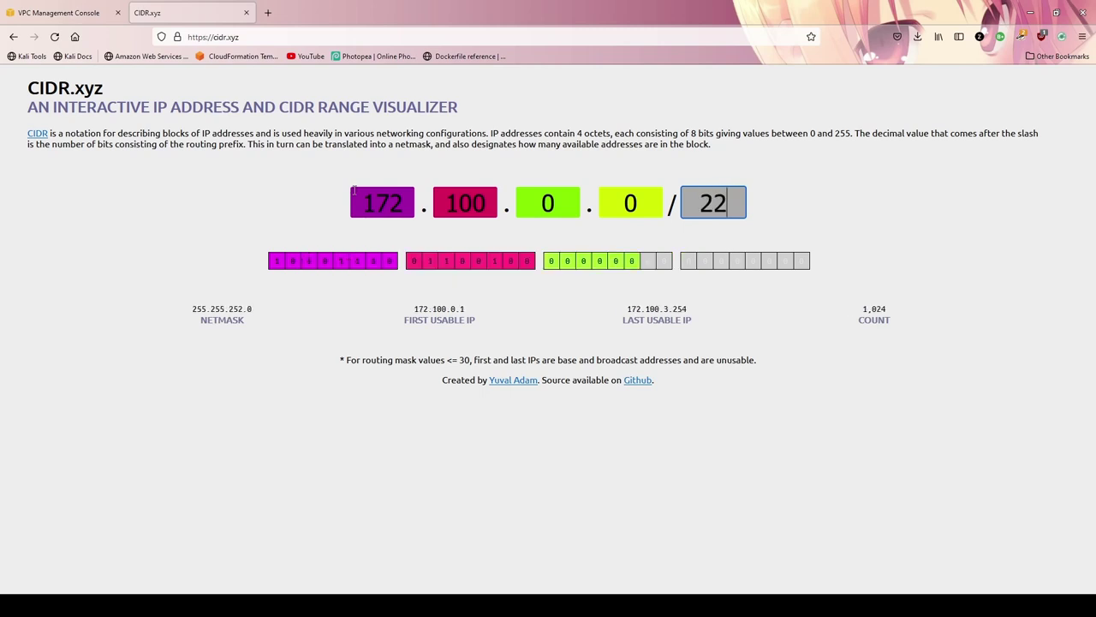
{"action": "left_click_drag", "start_coordinate": [852, 307], "coordinate": [945, 313]}
Change the visualizer's prefix length to 24 and its third octet to 1 to examine a smaller subnet range
{"action": "left_click", "coordinate": [739, 208]}
{"action": "key", "text": "BackSpace"}
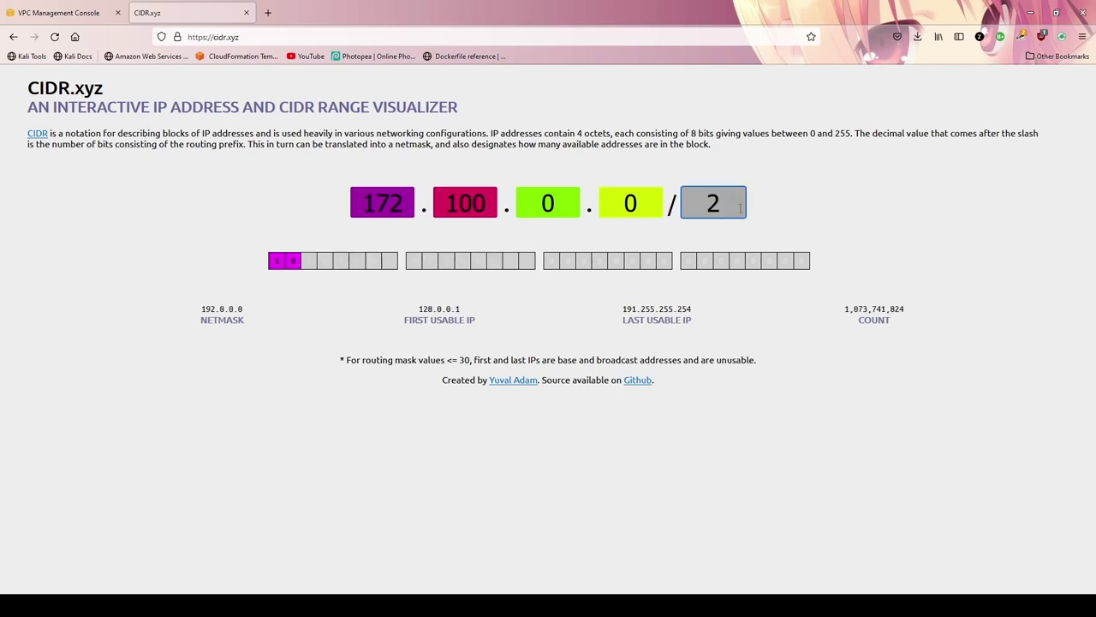
{"action": "type", "text": "4"}
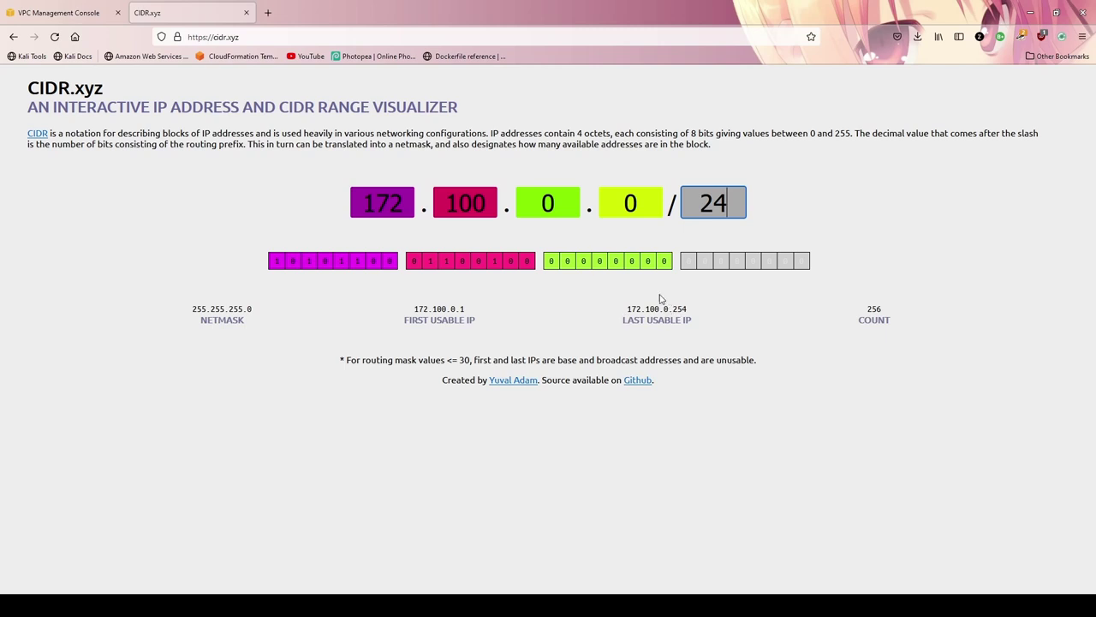
{"action": "left_click", "coordinate": [567, 207]}
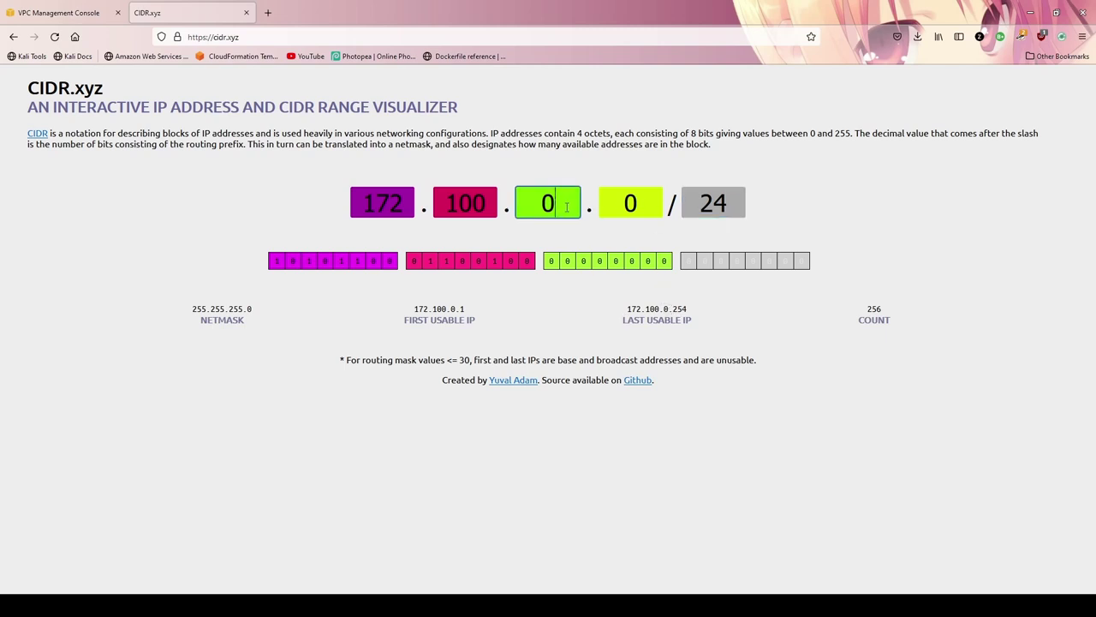
{"action": "type", "text": "1"}
Return to the AWS VPC console and create the VPC, keeping default tenancy and no IPv6 CIDR block
{"action": "left_click", "coordinate": [44, 14]}
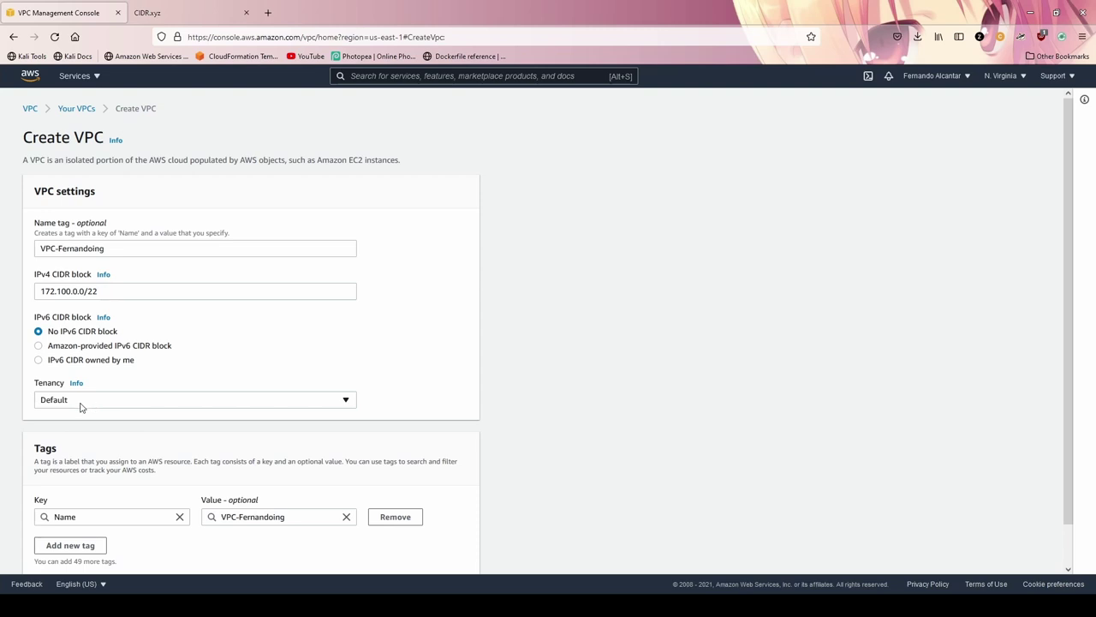
{"action": "scroll", "coordinate": [129, 428], "scroll_direction": "down", "scroll_amount": 1}
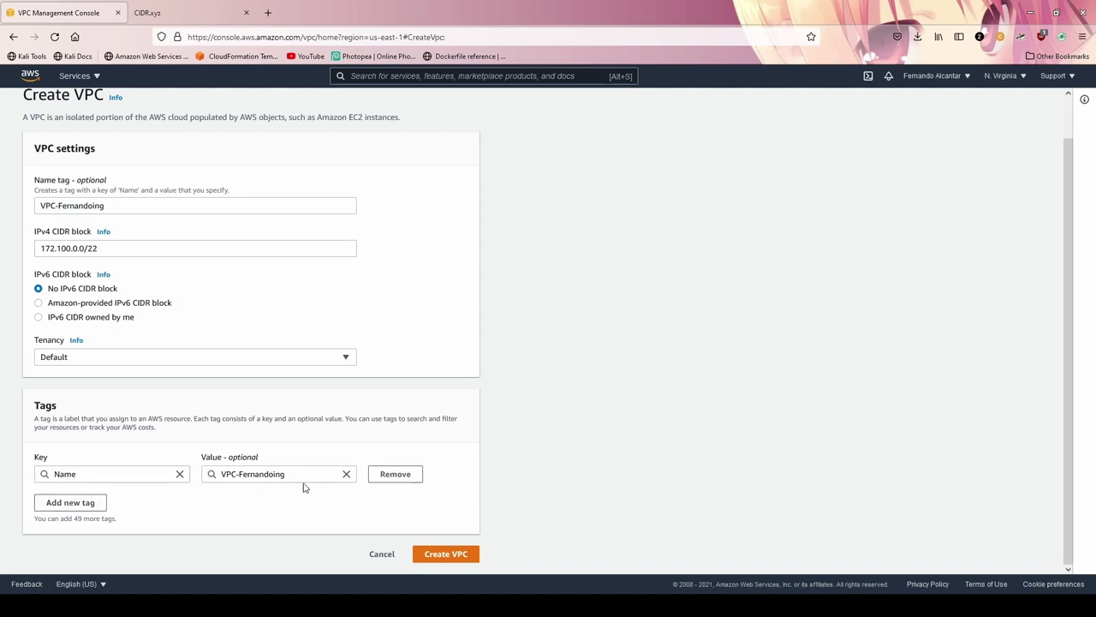
{"action": "left_click", "coordinate": [446, 554]}
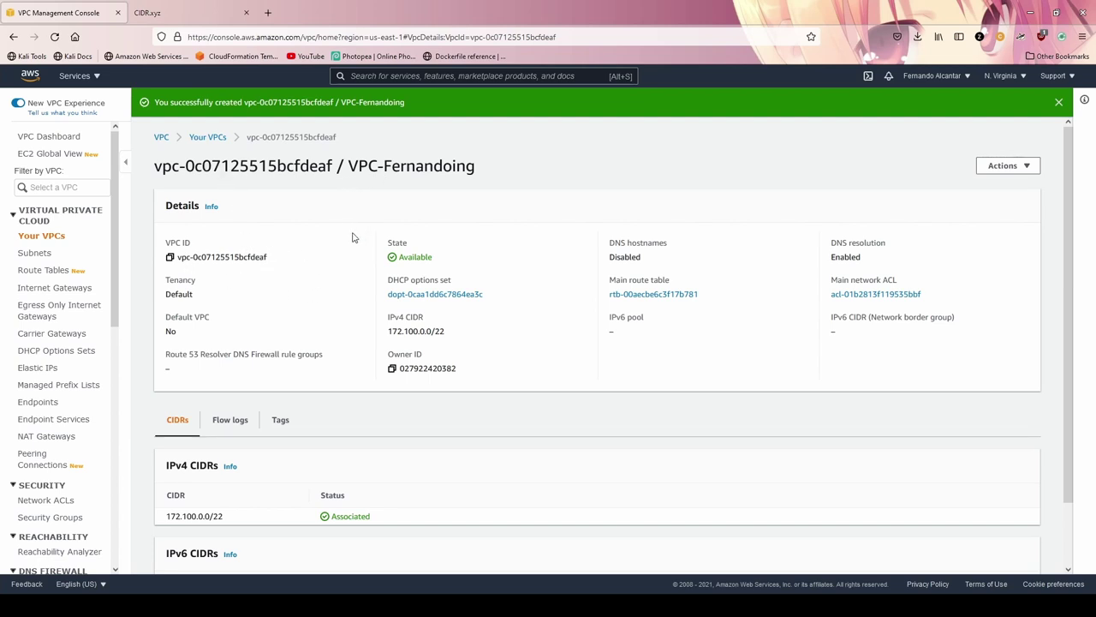
Review the route tables, network ACLs and security groups for the new VPC's entries, widening the truncated columns to read them
{"action": "left_click", "coordinate": [65, 271]}
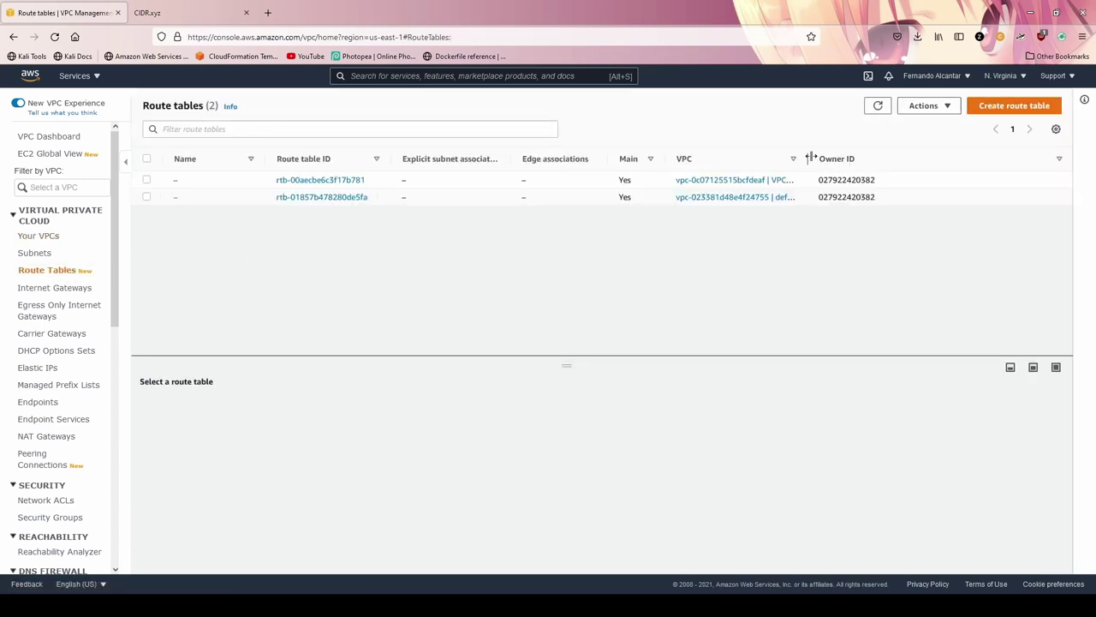
{"action": "left_click_drag", "start_coordinate": [810, 158], "coordinate": [861, 156]}
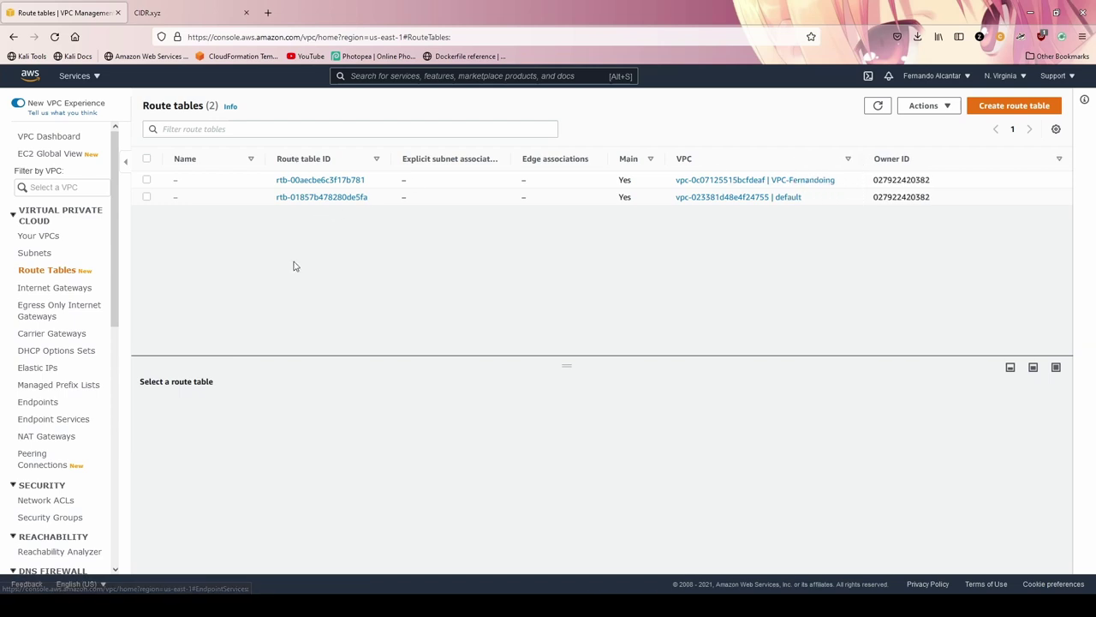
{"action": "left_click", "coordinate": [51, 501]}
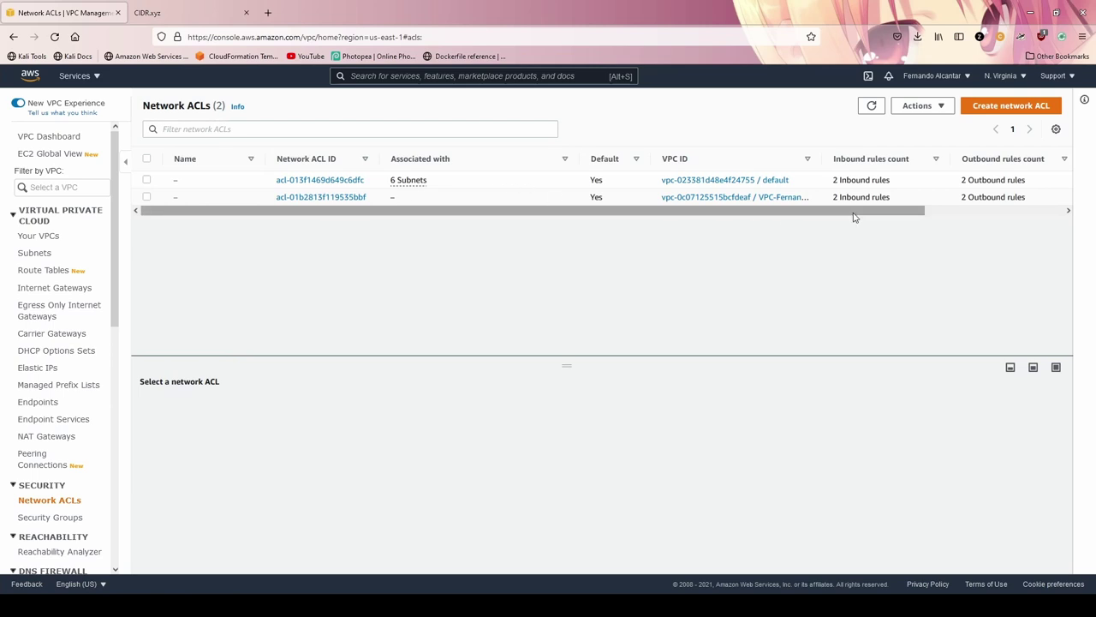
{"action": "left_click", "coordinate": [50, 517]}
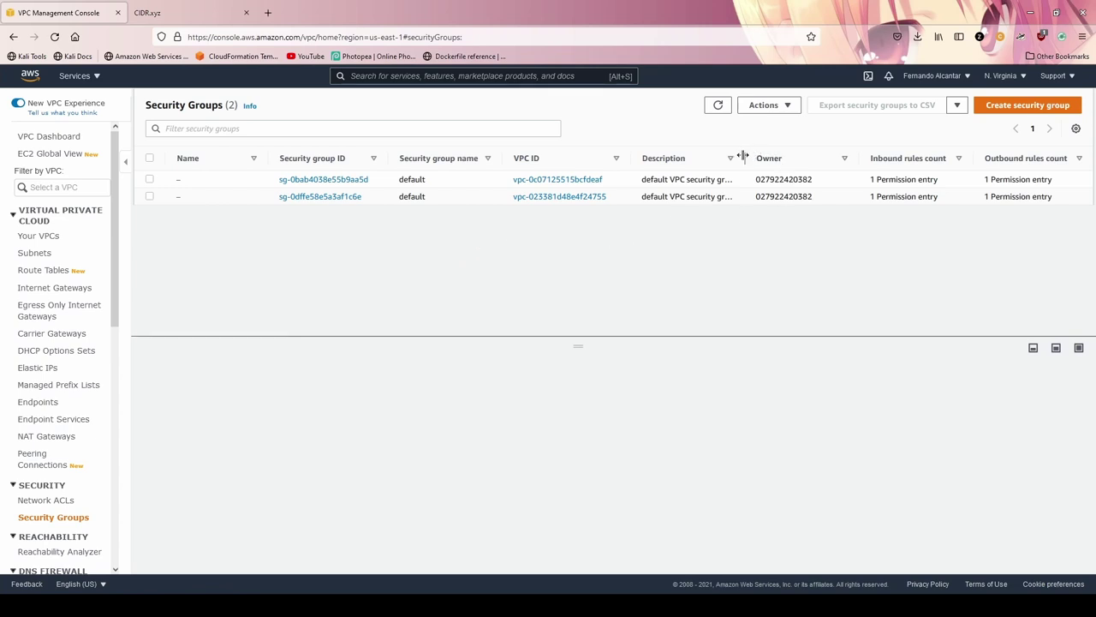
{"action": "left_click_drag", "start_coordinate": [743, 156], "coordinate": [810, 154]}
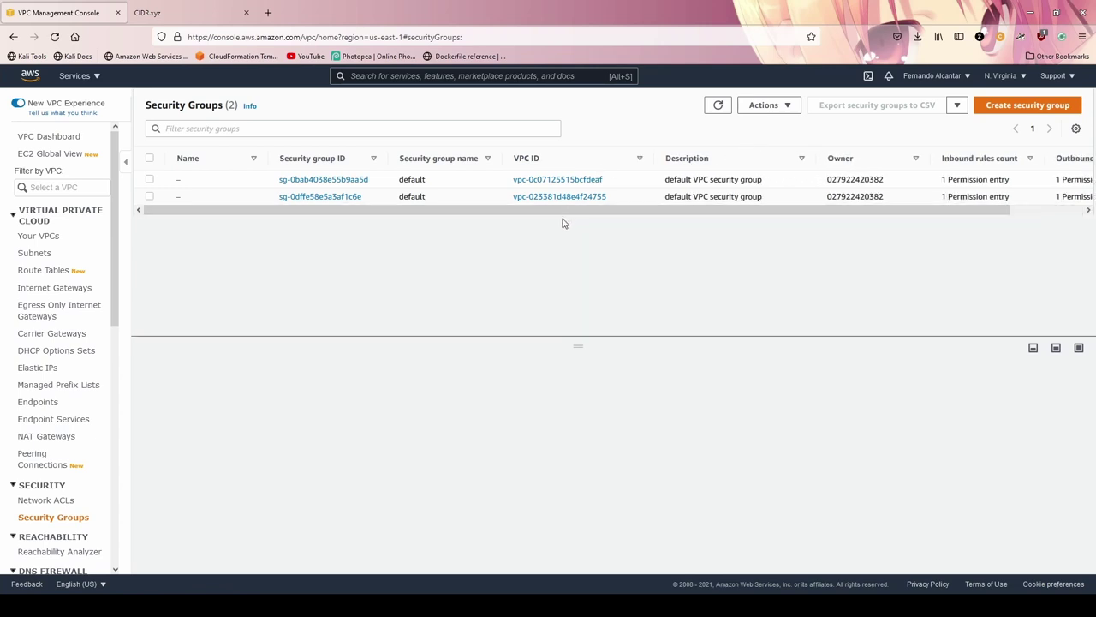
Reload the console page and filter its resources by the VPC-Fernandoing VPC
{"action": "left_click", "coordinate": [64, 187]}
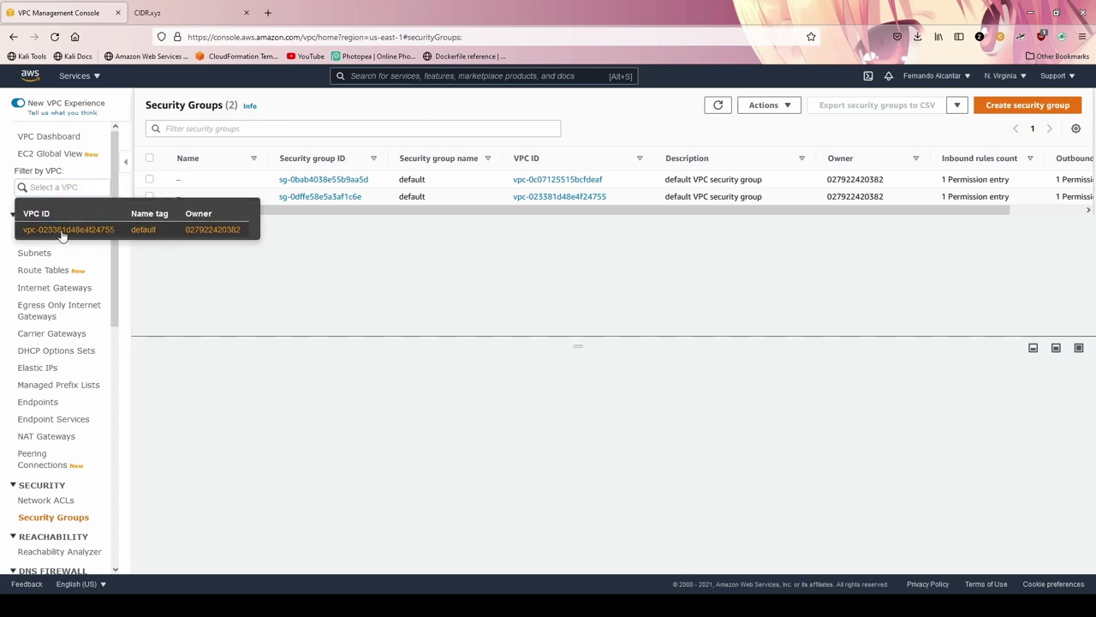
{"action": "left_click", "coordinate": [54, 37]}
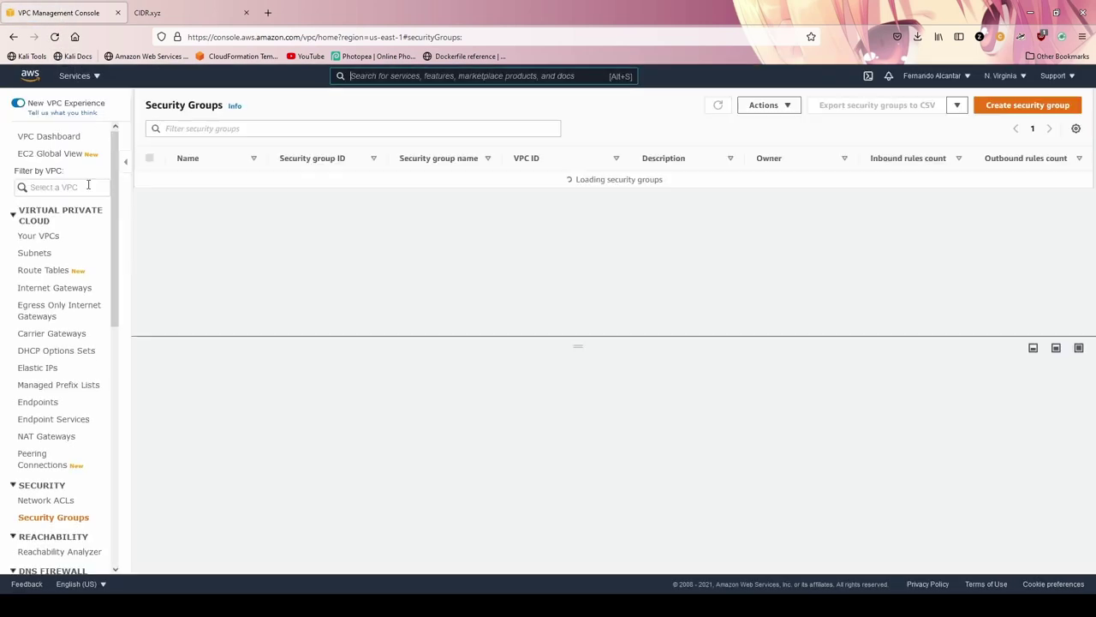
{"action": "left_click", "coordinate": [75, 186]}
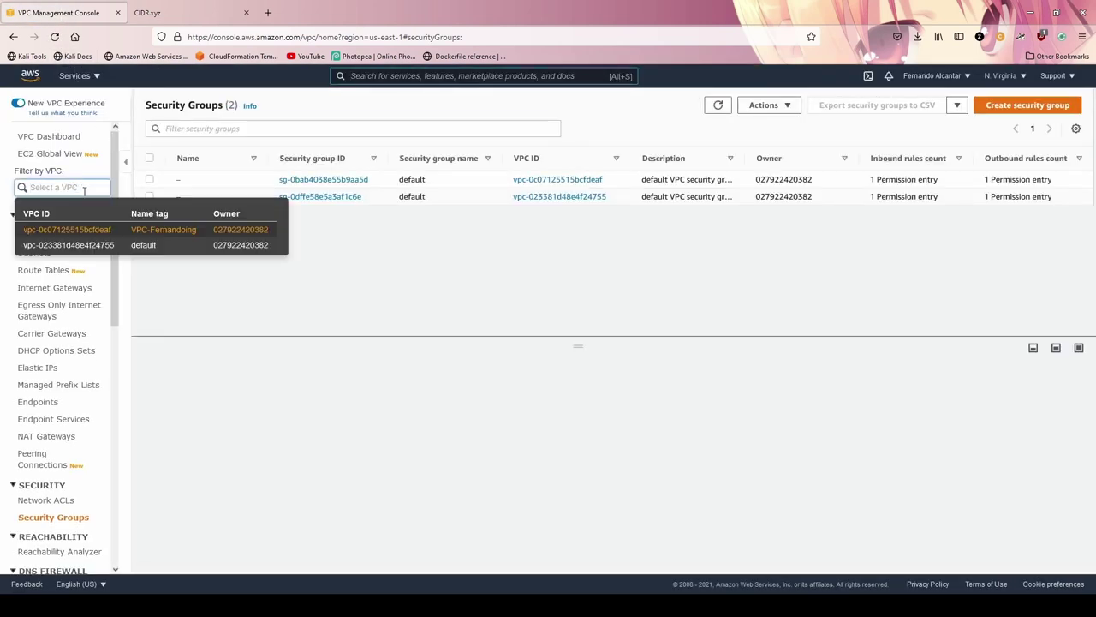
{"action": "left_click", "coordinate": [140, 237]}
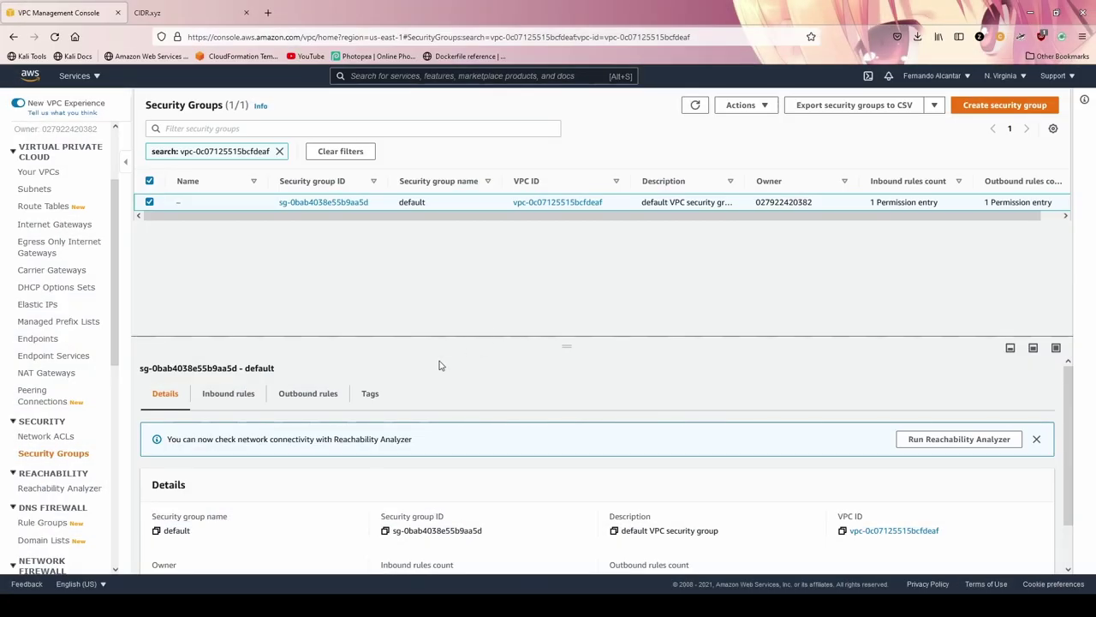
Start a new subnet and assign it to the VPC-Fernandoing VPC
{"action": "left_click", "coordinate": [37, 195]}
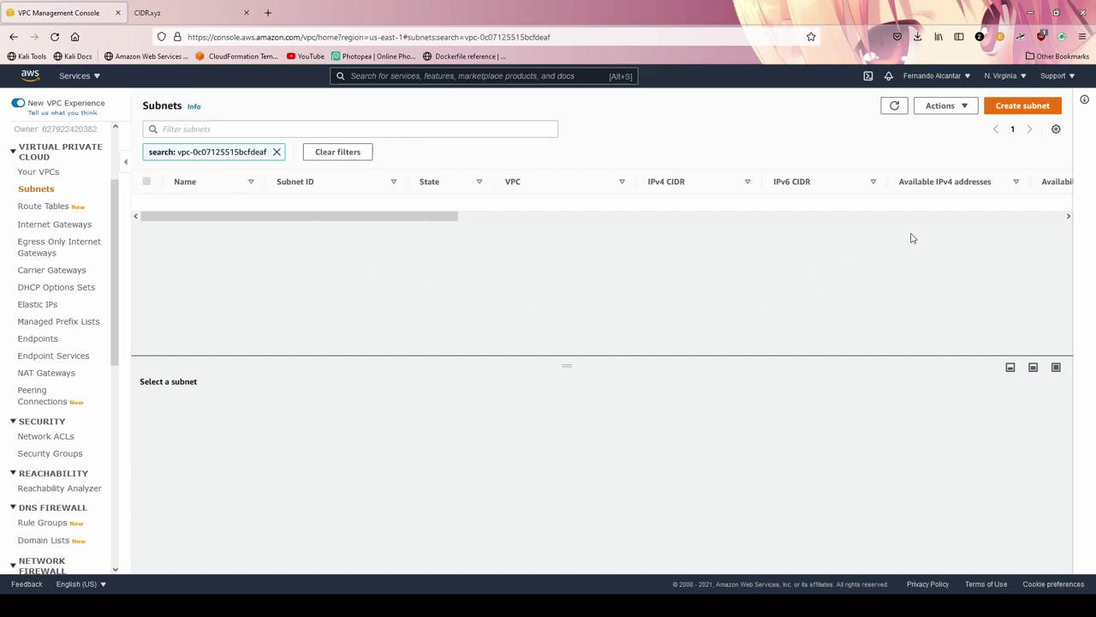
{"action": "left_click", "coordinate": [1015, 109]}
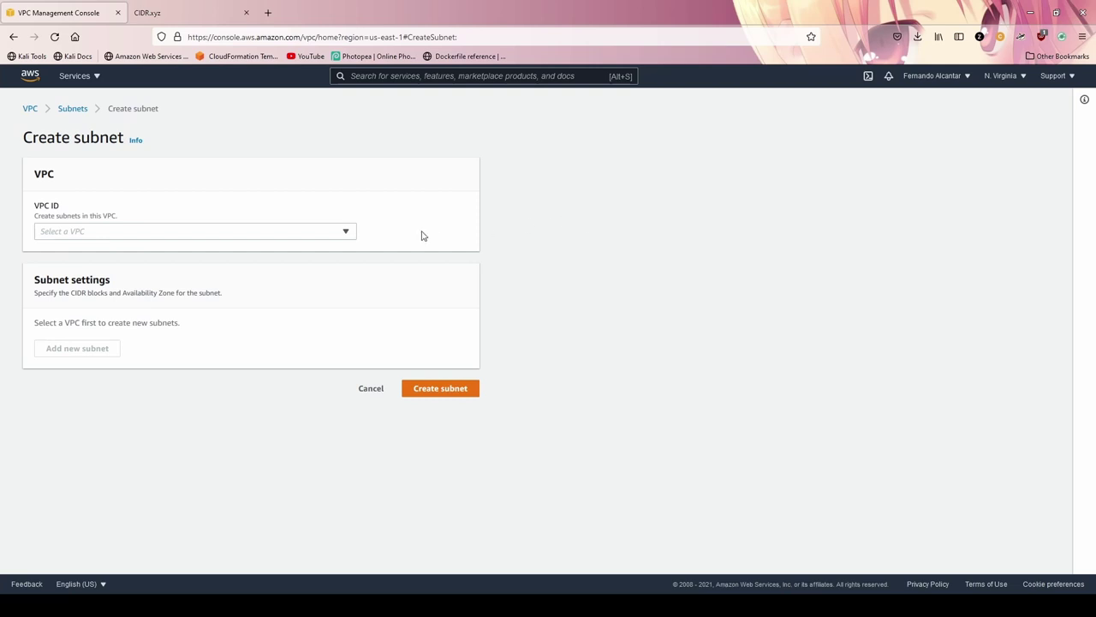
{"action": "left_click", "coordinate": [346, 233]}
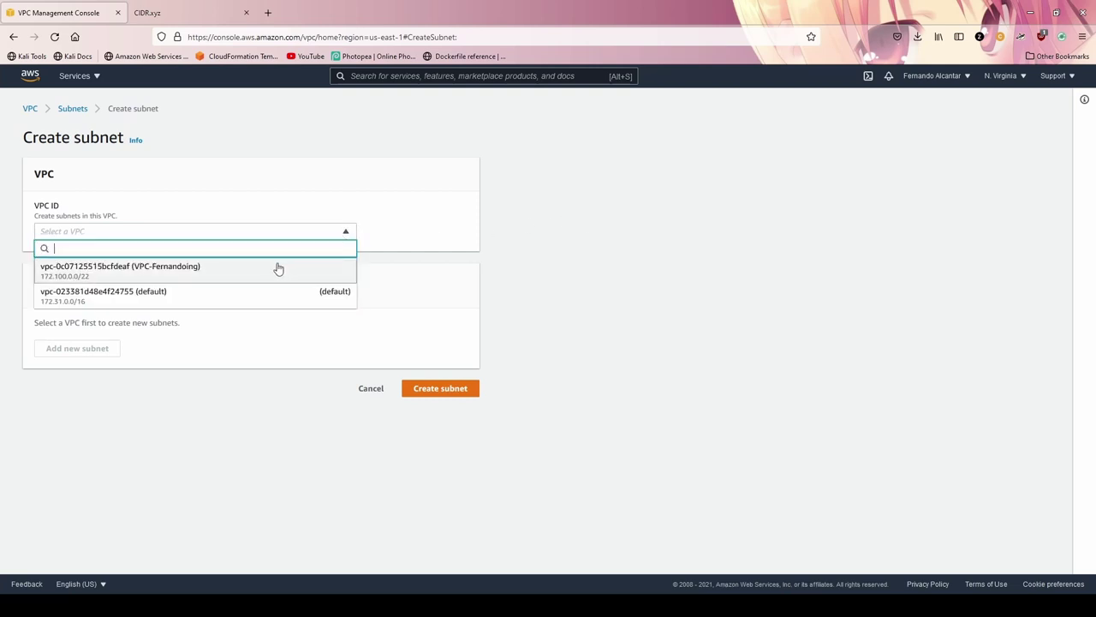
{"action": "left_click", "coordinate": [195, 271]}
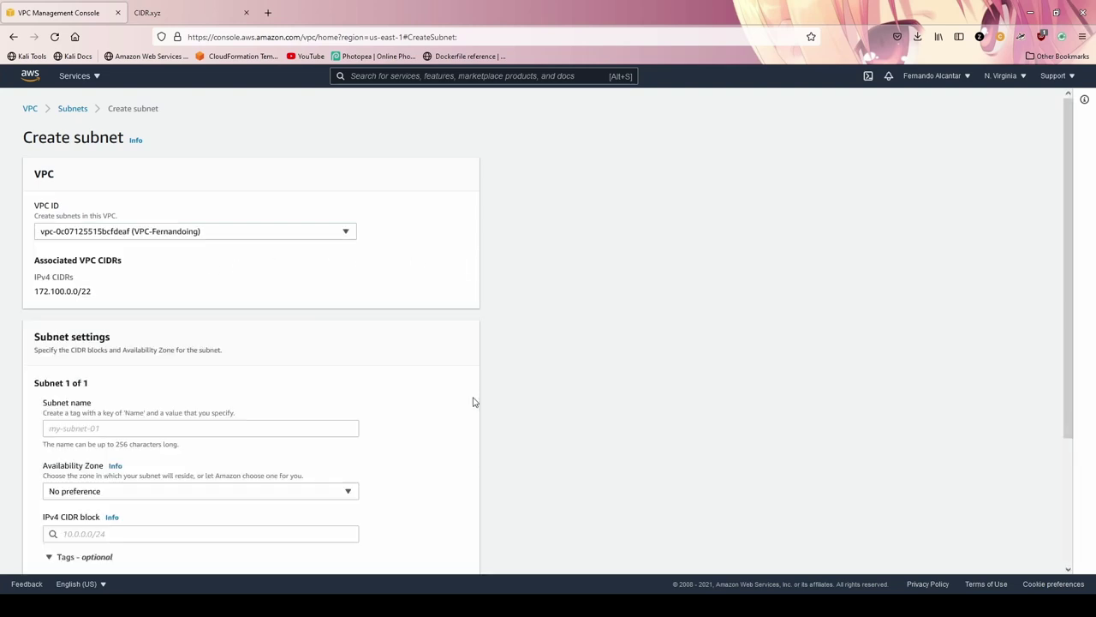
Place the subnet in the us-east-1a Availability Zone and set its IPv4 CIDR block to 172.100.0.0/24
{"action": "scroll", "coordinate": [473, 401], "scroll_direction": "down", "scroll_amount": 3}
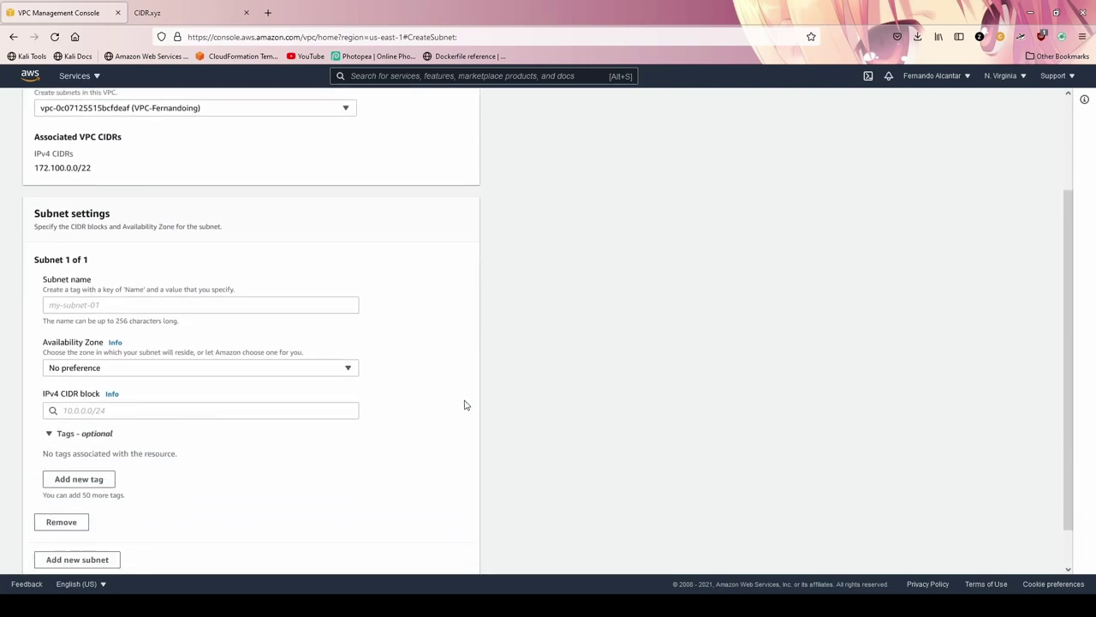
{"action": "left_click", "coordinate": [348, 369]}
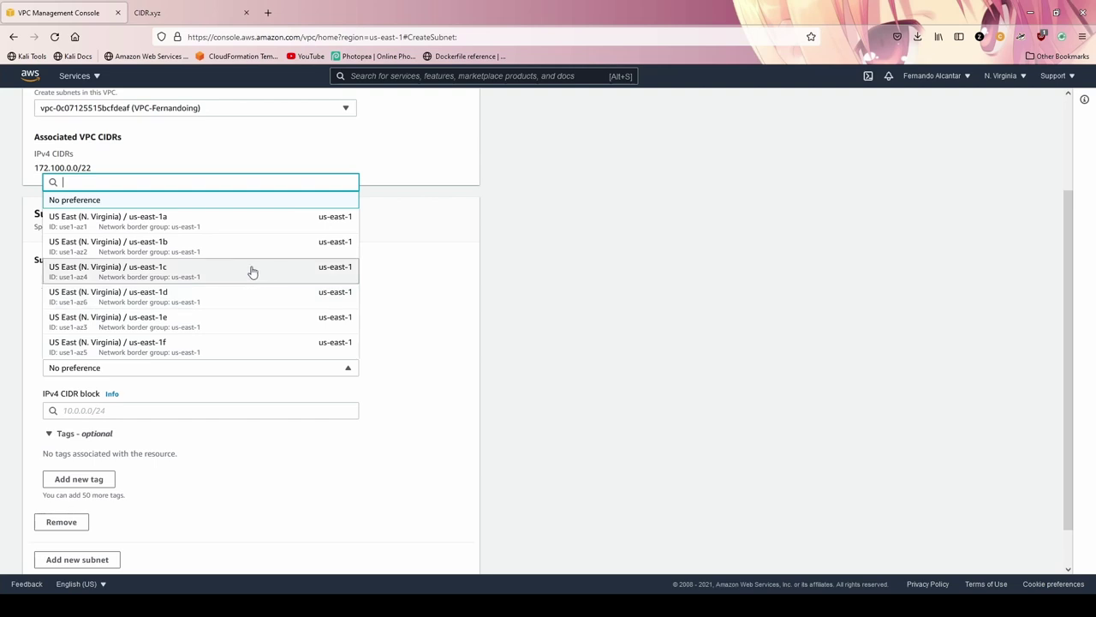
{"action": "left_click", "coordinate": [185, 221]}
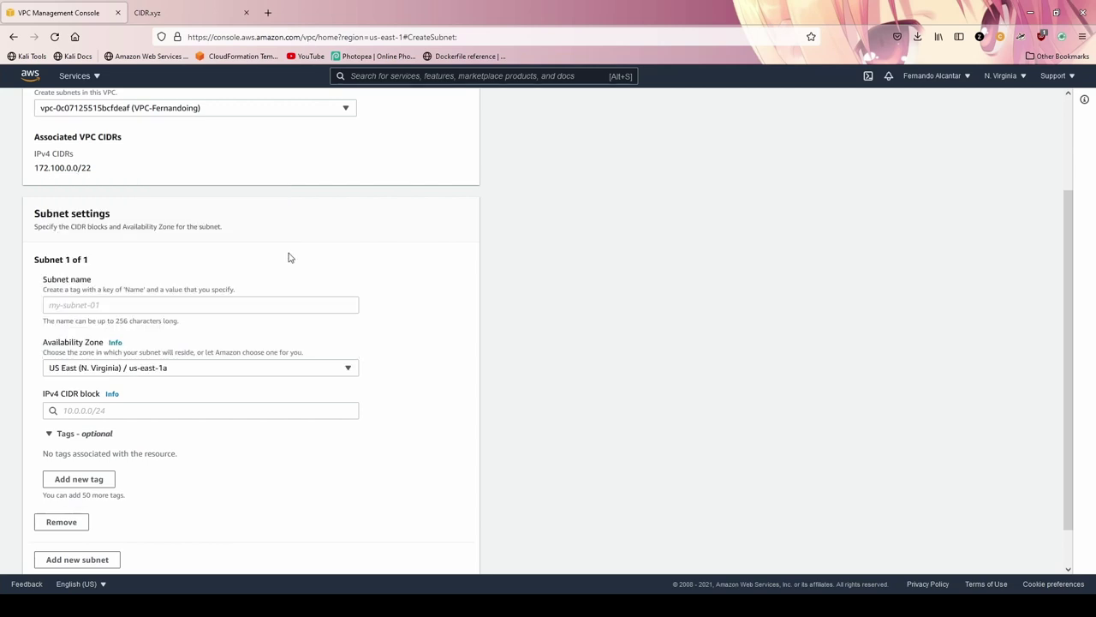
{"action": "scroll", "coordinate": [384, 407], "scroll_direction": "down", "scroll_amount": 2}
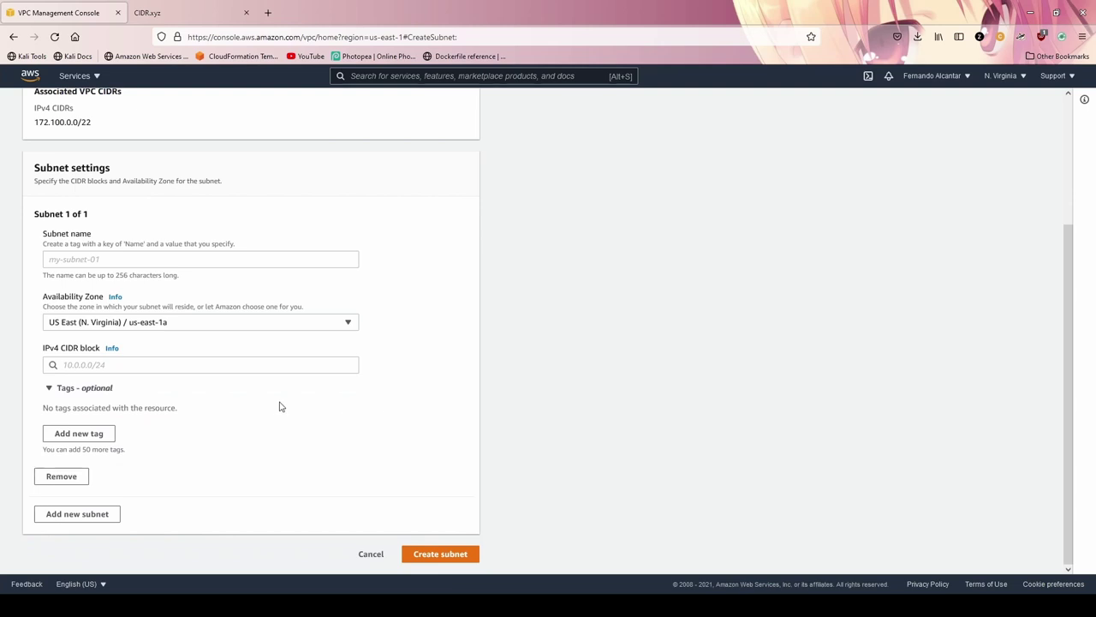
{"action": "left_click", "coordinate": [166, 361]}
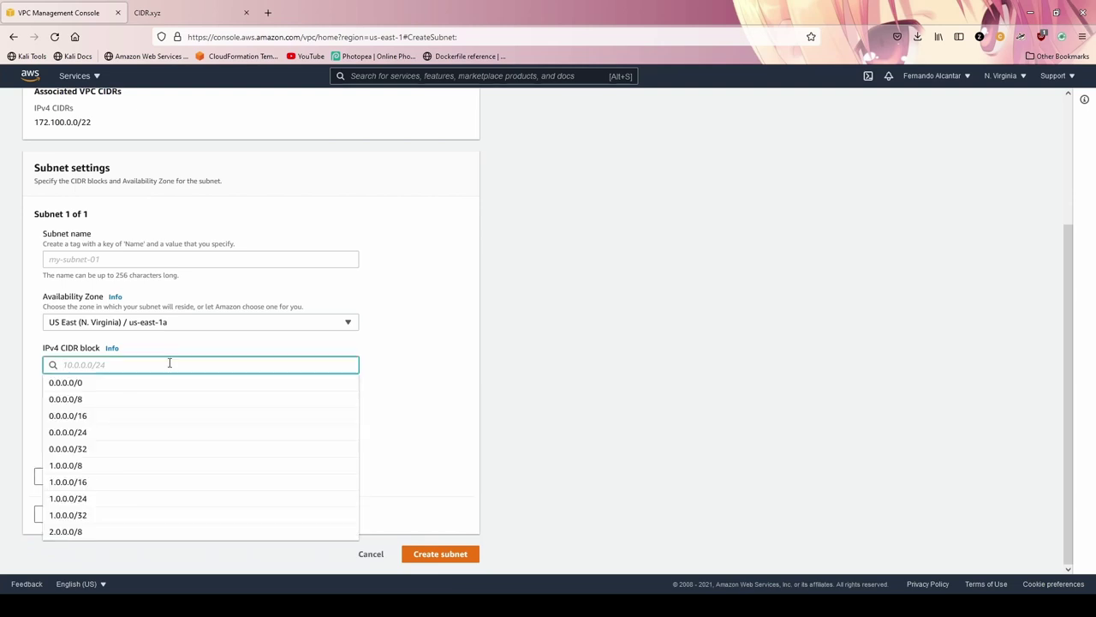
{"action": "type", "text": "1"}
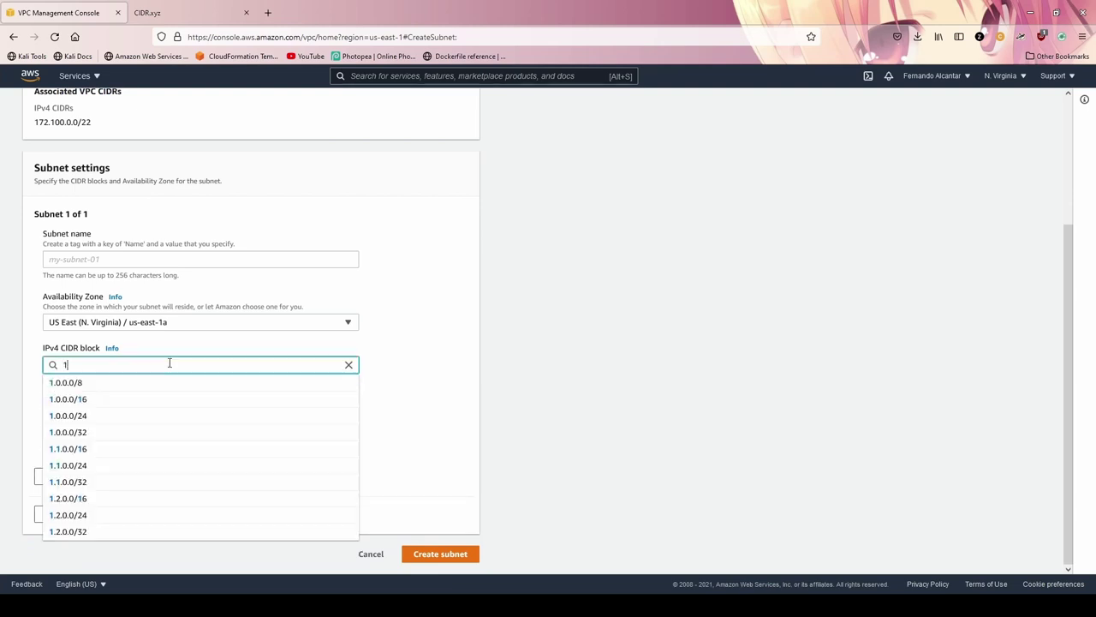
{"action": "type", "text": "72.100.0.0"}
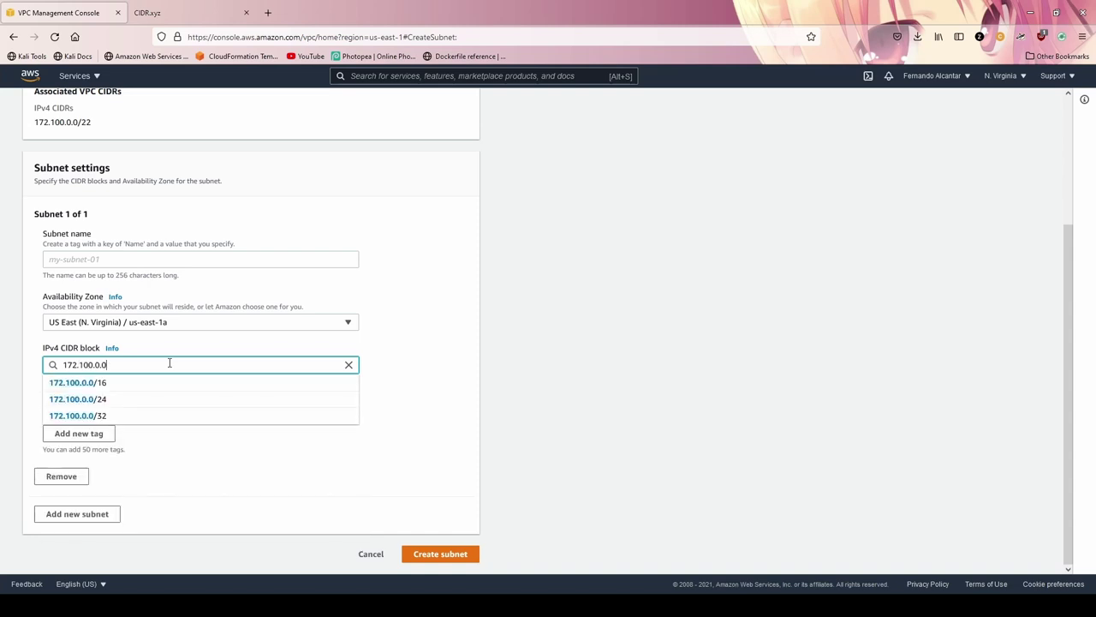
{"action": "type", "text": "/"}
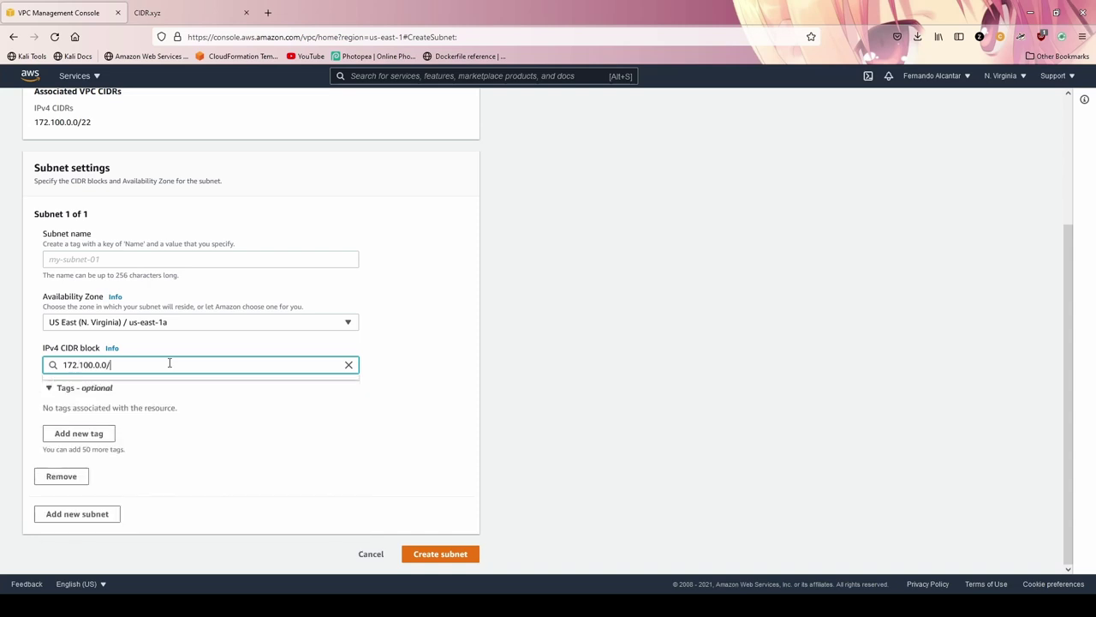
{"action": "type", "text": "24"}
{"action": "key", "text": "Tab"}
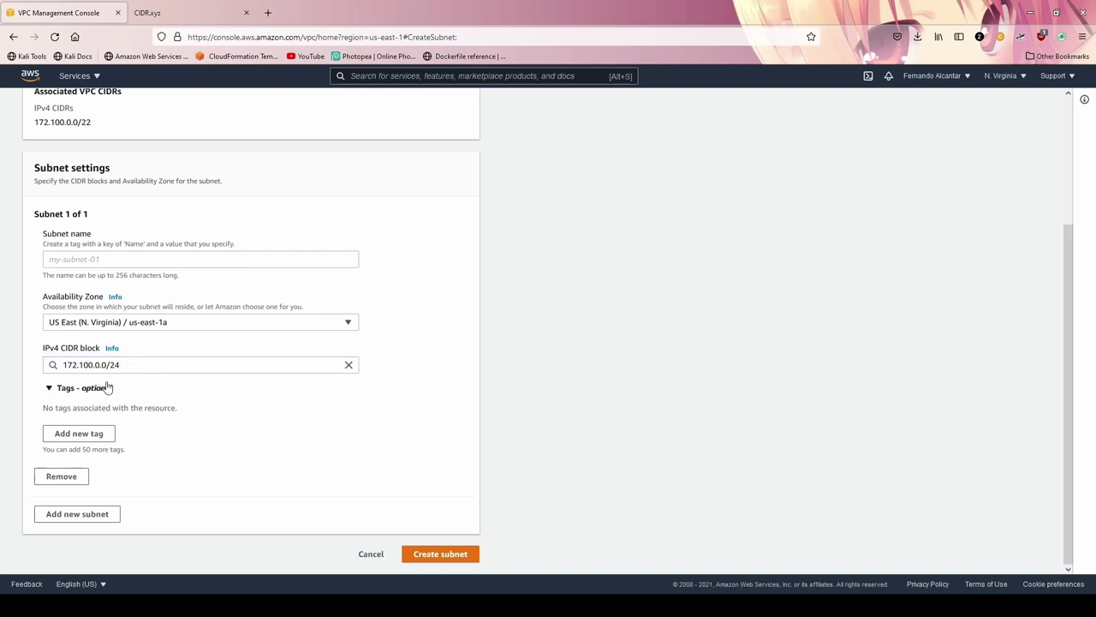
Name the subnet SubnetPublica-1A and create it
{"action": "scroll", "coordinate": [113, 377], "scroll_direction": "up", "scroll_amount": 1}
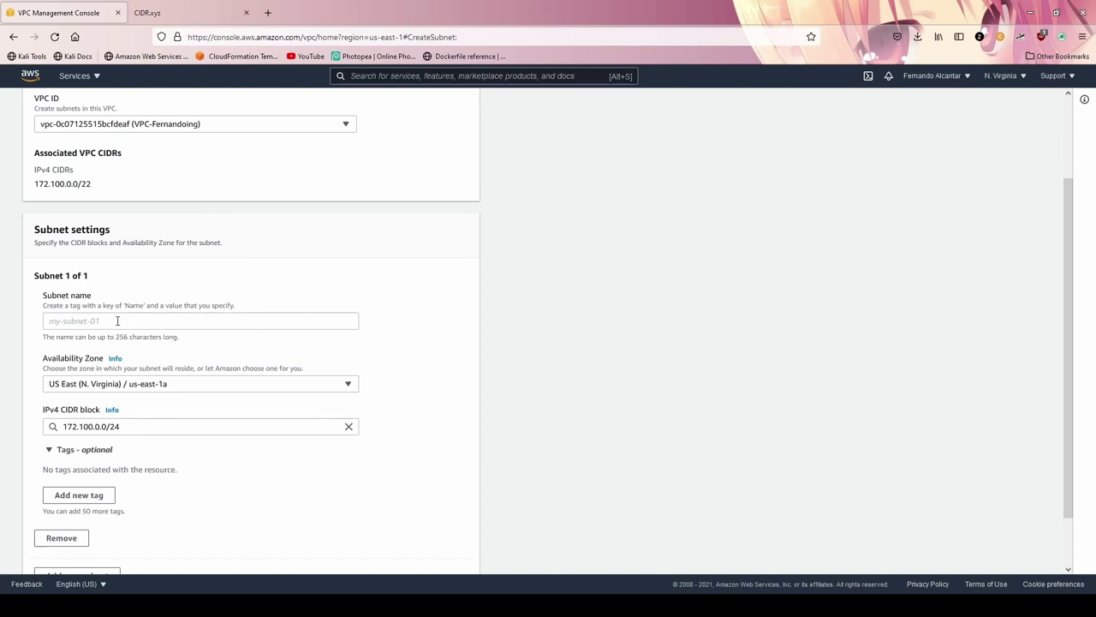
{"action": "left_click", "coordinate": [117, 321]}
{"action": "type", "text": "SubnetPublica-1A 172.1"}
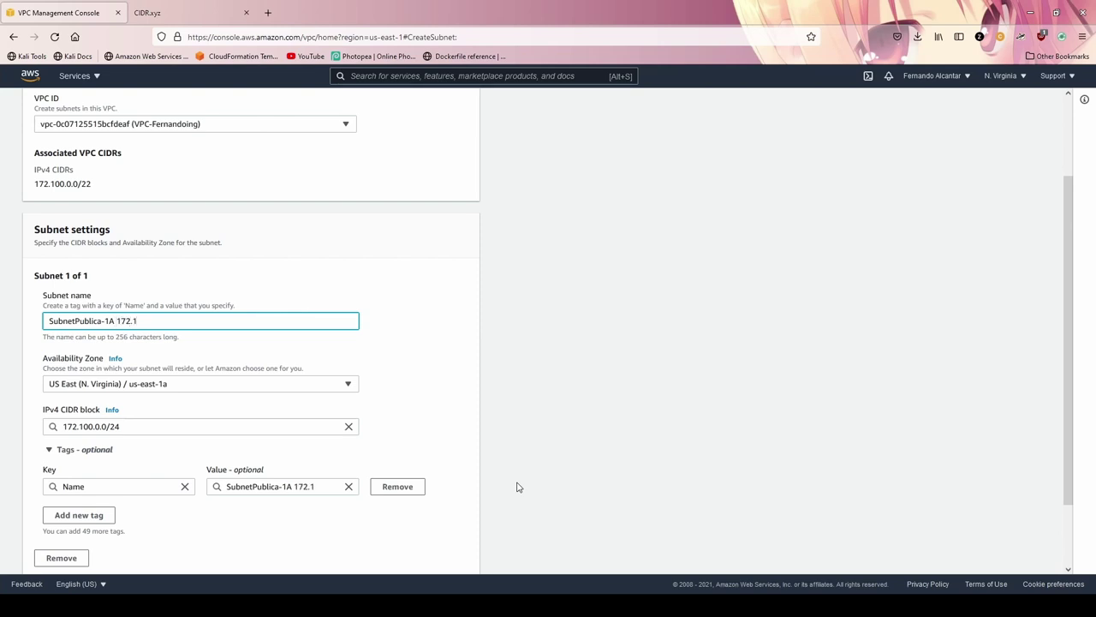
{"action": "type", "text": "00.0.0"}
{"action": "left_click_drag", "start_coordinate": [118, 319], "coordinate": [264, 320]}
{"action": "key", "text": "BackSpace"}
{"action": "scroll", "coordinate": [313, 264], "scroll_direction": "down", "scroll_amount": 1}
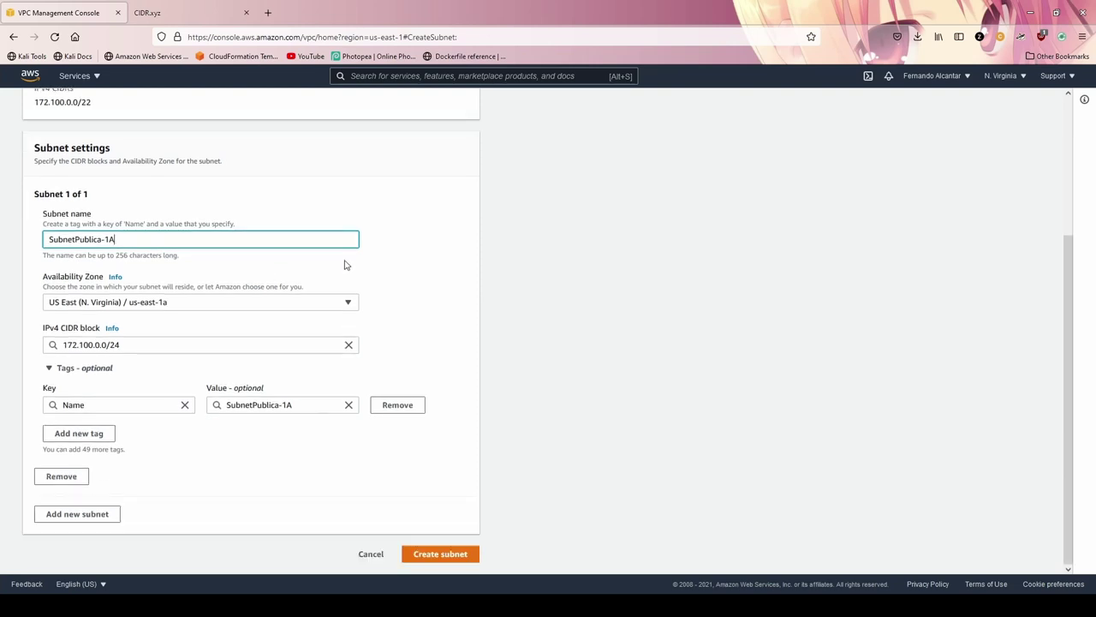
{"action": "left_click", "coordinate": [463, 555]}
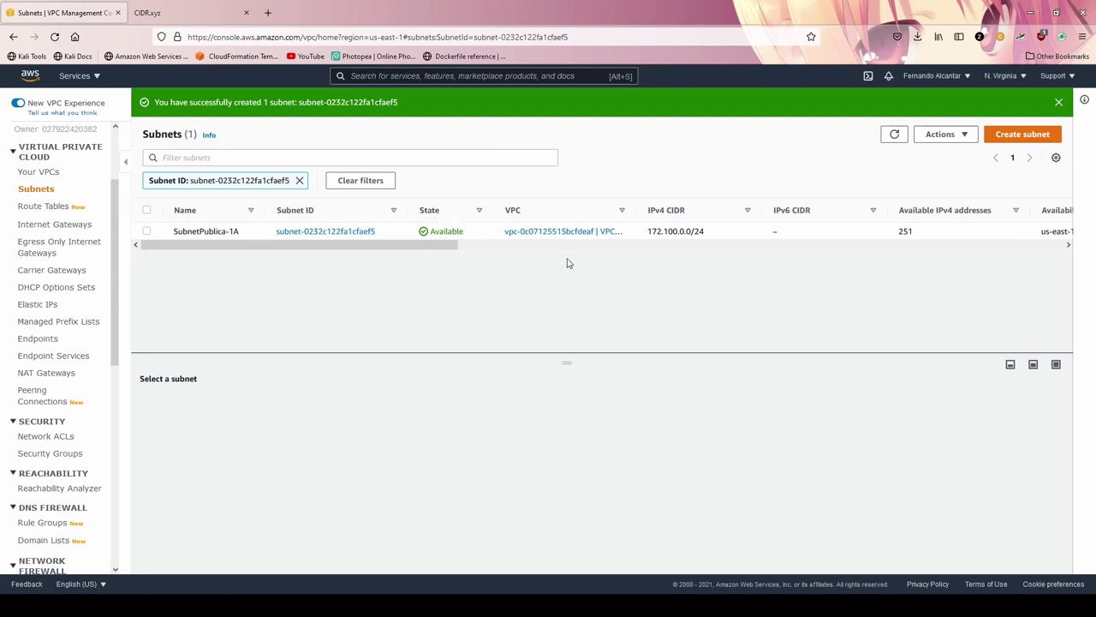
Start another subnet in the VPC-Fernandoing VPC and place it in the us-east-1b Availability Zone
{"action": "left_click", "coordinate": [1023, 134]}
{"action": "left_click", "coordinate": [188, 229]}
{"action": "left_click", "coordinate": [272, 391]}
{"action": "scroll", "coordinate": [214, 385], "scroll_direction": "down", "scroll_amount": 2}
{"action": "left_click", "coordinate": [171, 322]}
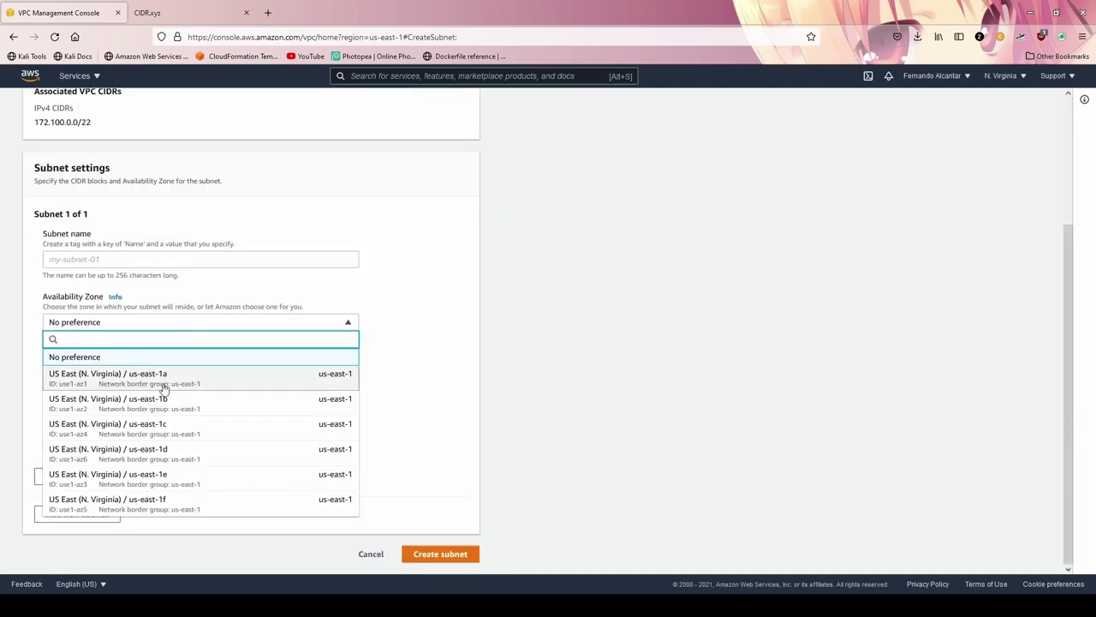
{"action": "left_click", "coordinate": [164, 397]}
Enter 172.0.1.0/24 as the new subnet's IPv4 CIDR block
{"action": "left_click", "coordinate": [154, 365]}
{"action": "type", "text": "172.0.1"}
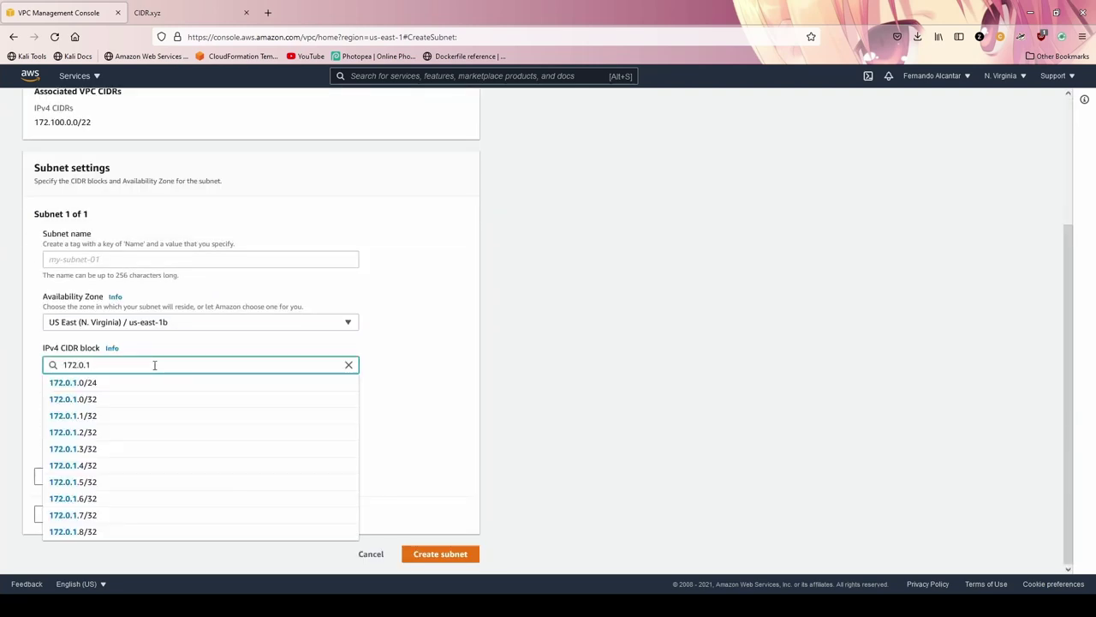
{"action": "type", "text": ".0/24"}
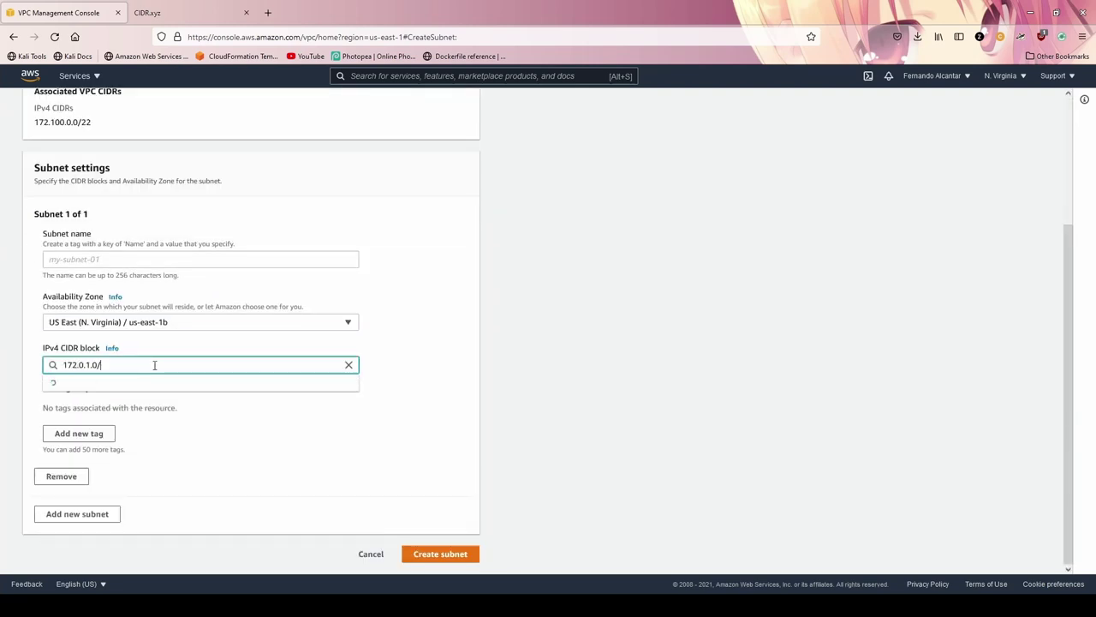
{"action": "left_click", "coordinate": [163, 382]}
Name the subnet SubnetPrivada-1B and try to create it
{"action": "left_click", "coordinate": [192, 259]}
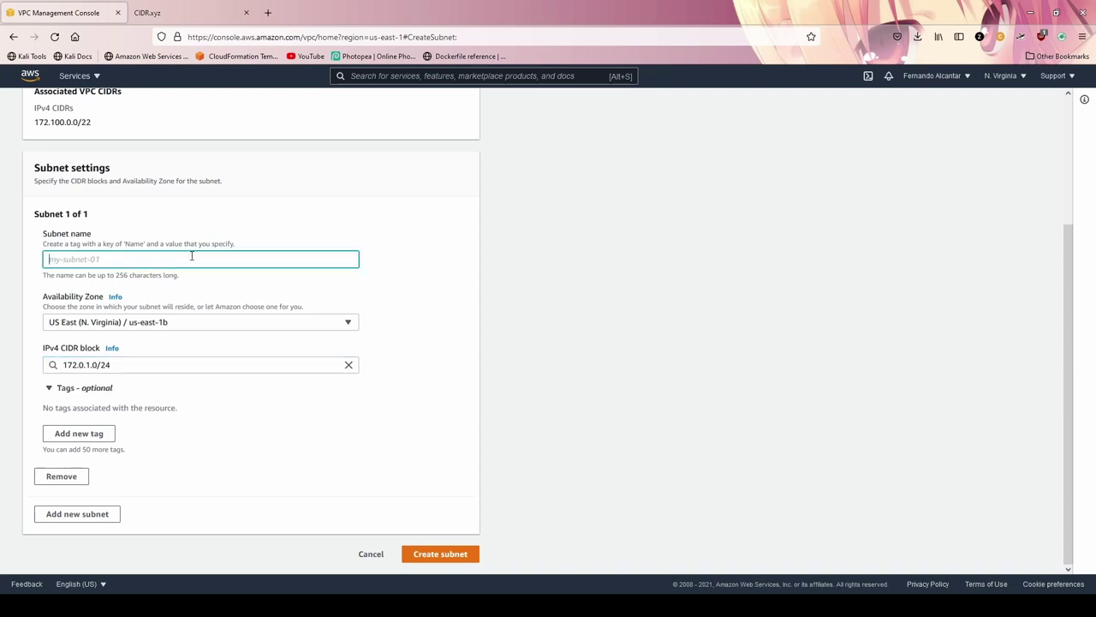
{"action": "type", "text": "SubnetPrivada-1B"}
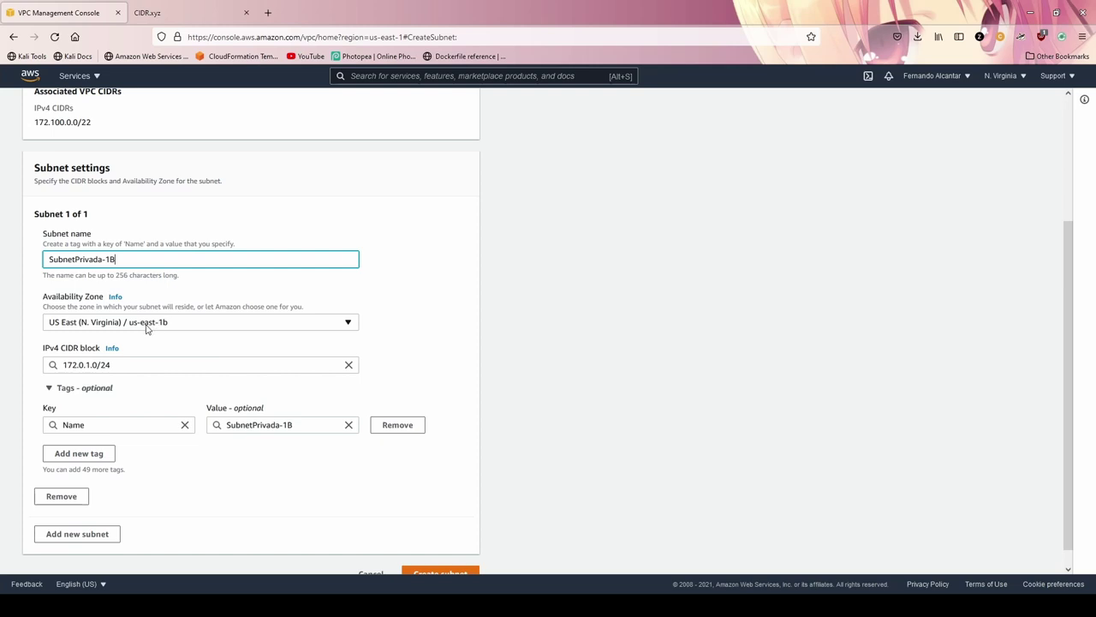
{"action": "scroll", "coordinate": [440, 480], "scroll_direction": "down", "scroll_amount": 1}
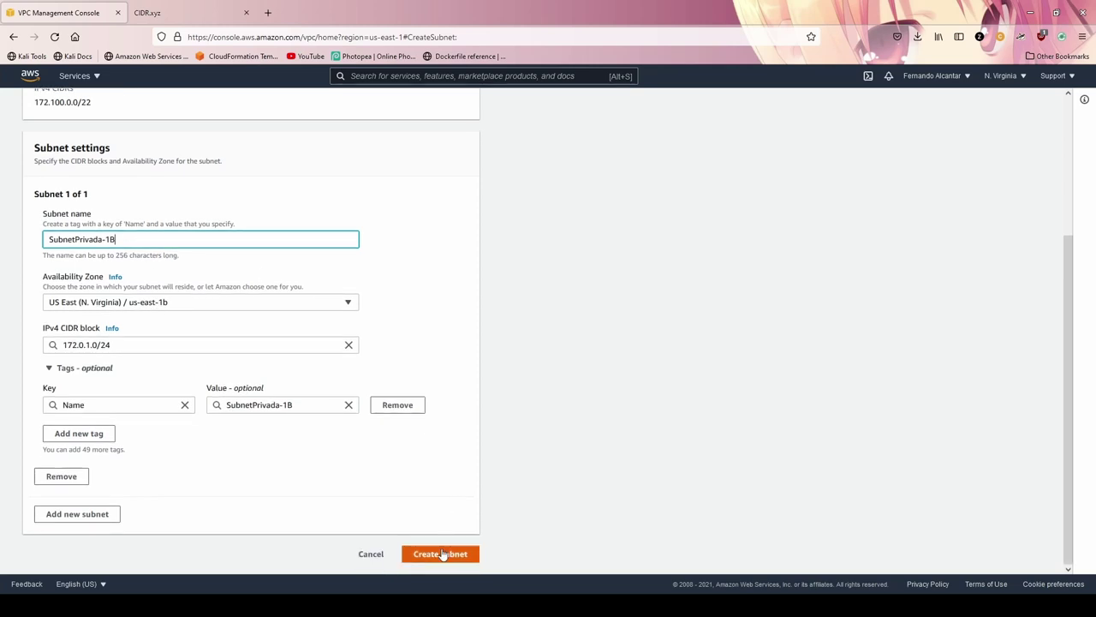
{"action": "left_click", "coordinate": [442, 566]}
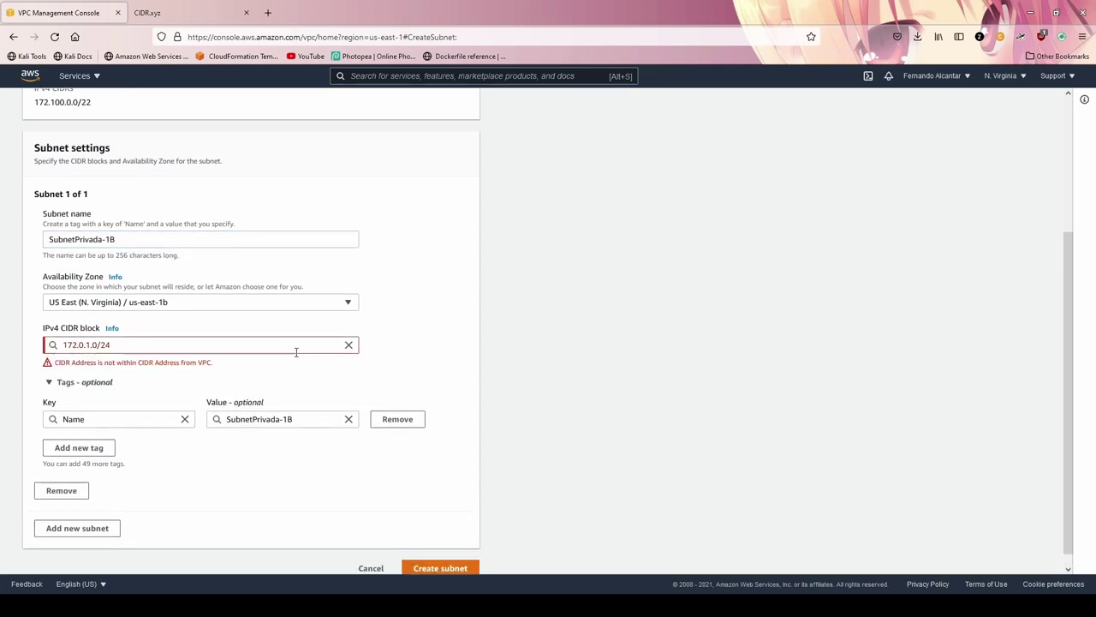
Correct the subnet's IPv4 CIDR block to 172.100.1.0/24 and create the subnet
{"action": "left_click", "coordinate": [83, 343]}
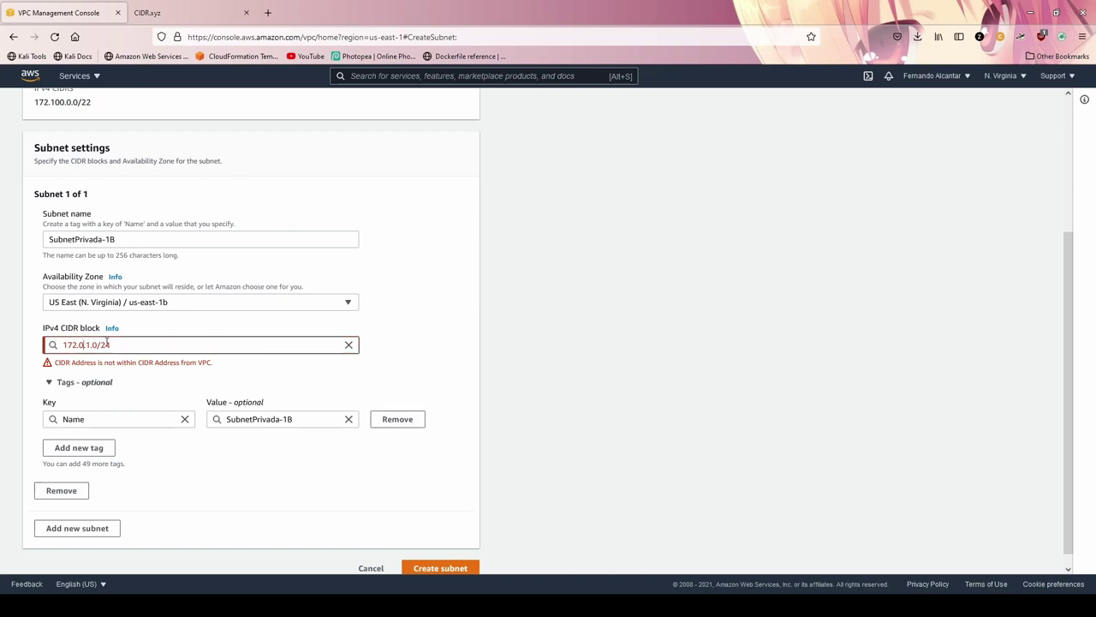
{"action": "key", "text": "BackSpace"}
{"action": "type", "text": "100"}
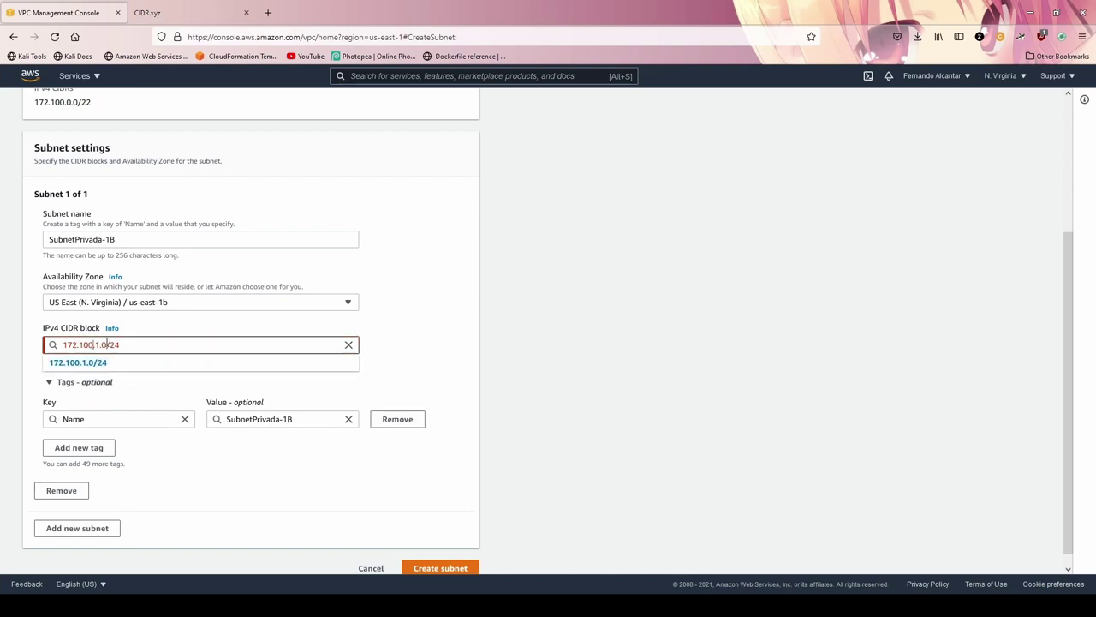
{"action": "left_click", "coordinate": [135, 364]}
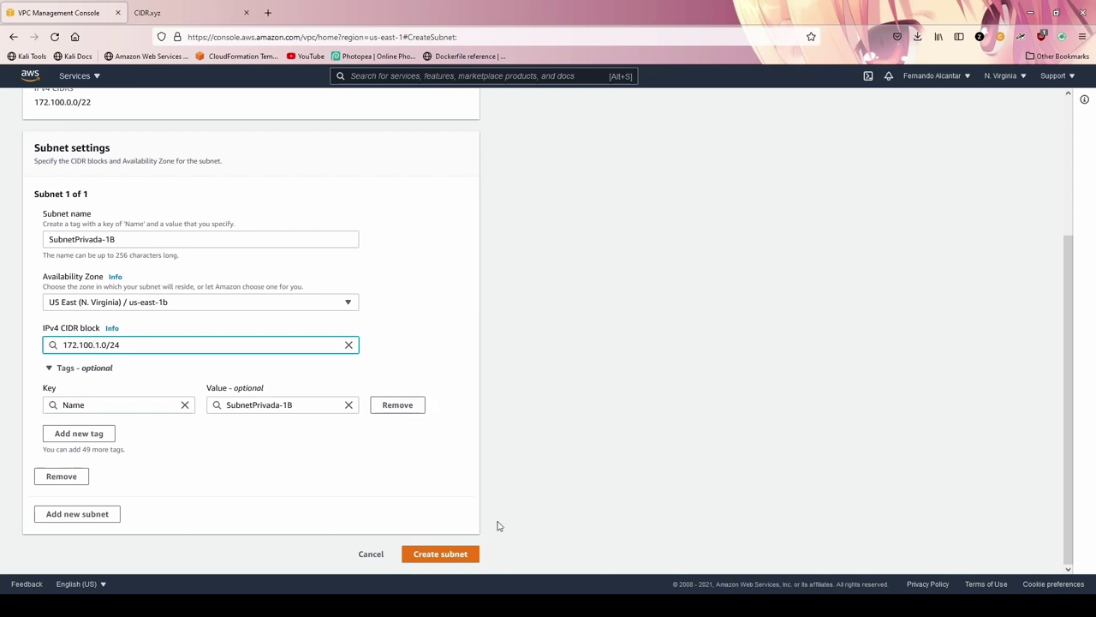
{"action": "left_click", "coordinate": [461, 555]}
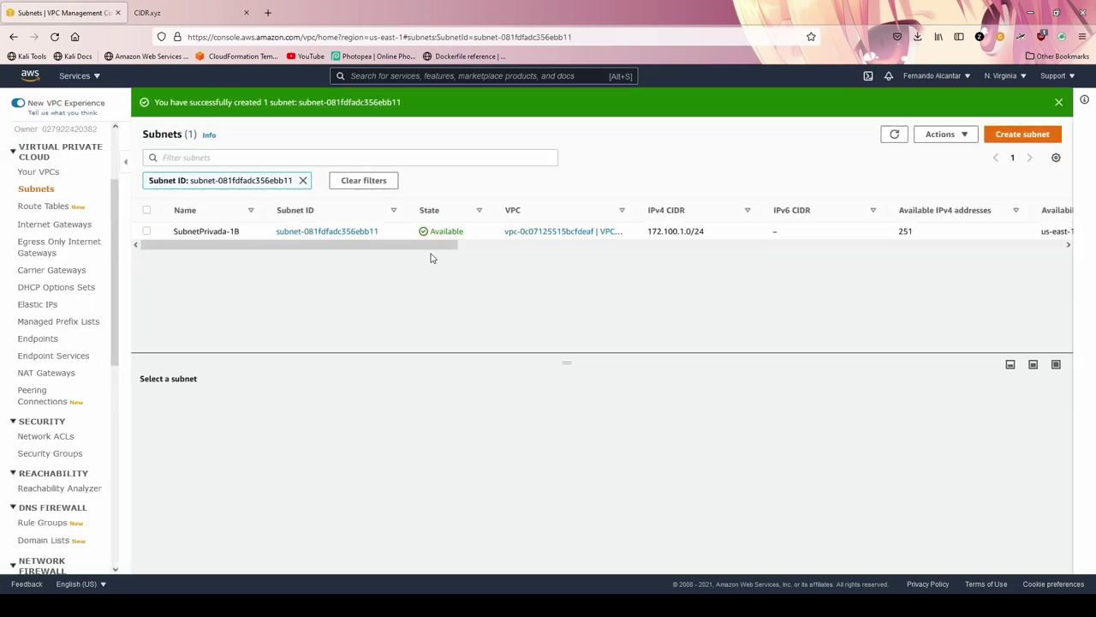
Remove the subnet ID filter and limit the subnet list to the VPC-Fernandoing VPC
{"action": "left_click", "coordinate": [302, 180]}
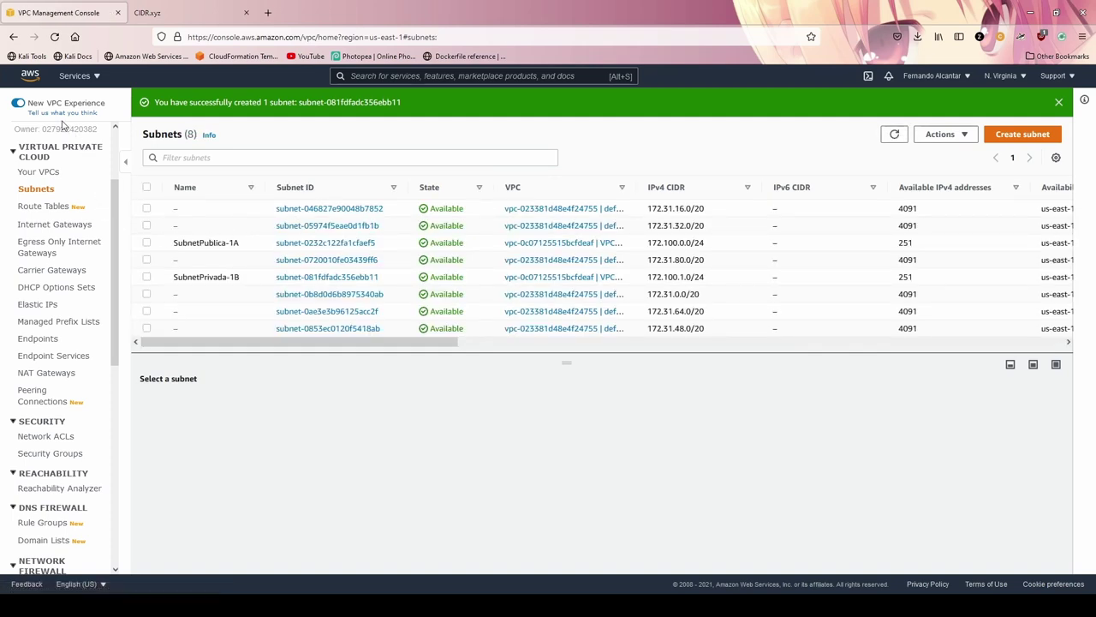
{"action": "scroll", "coordinate": [64, 162], "scroll_direction": "up", "scroll_amount": 3}
{"action": "left_click", "coordinate": [100, 189]}
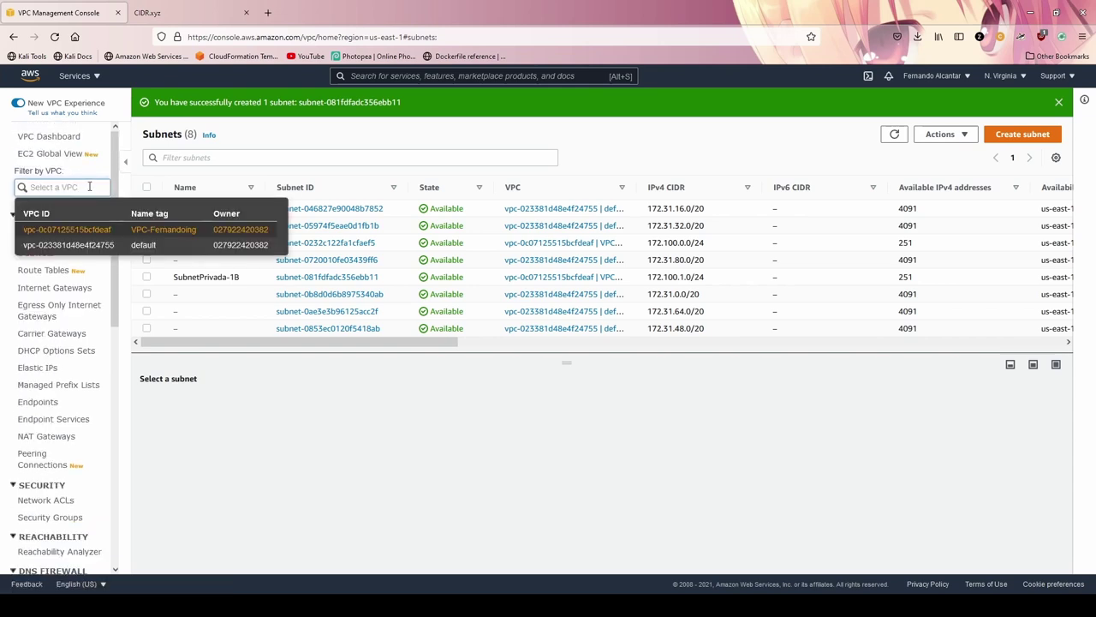
{"action": "left_click", "coordinate": [92, 232]}
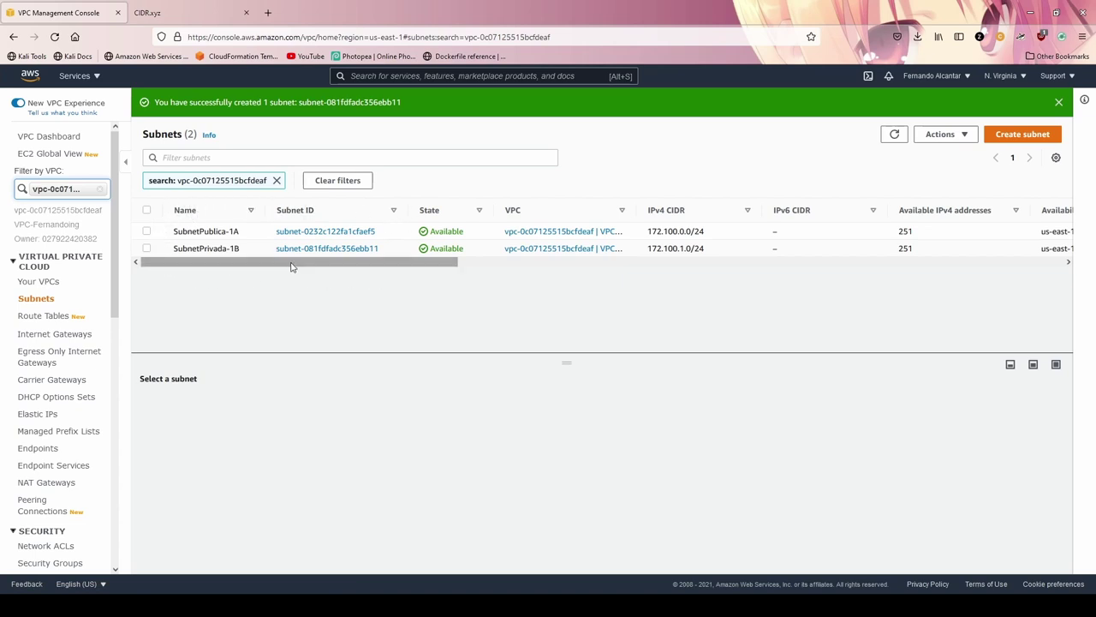
Review the network columns of both subnets and compare their available IPv4 addresses with the address count for the /24 range on CIDR.xyz
{"action": "left_click_drag", "start_coordinate": [289, 268], "coordinate": [758, 283]}
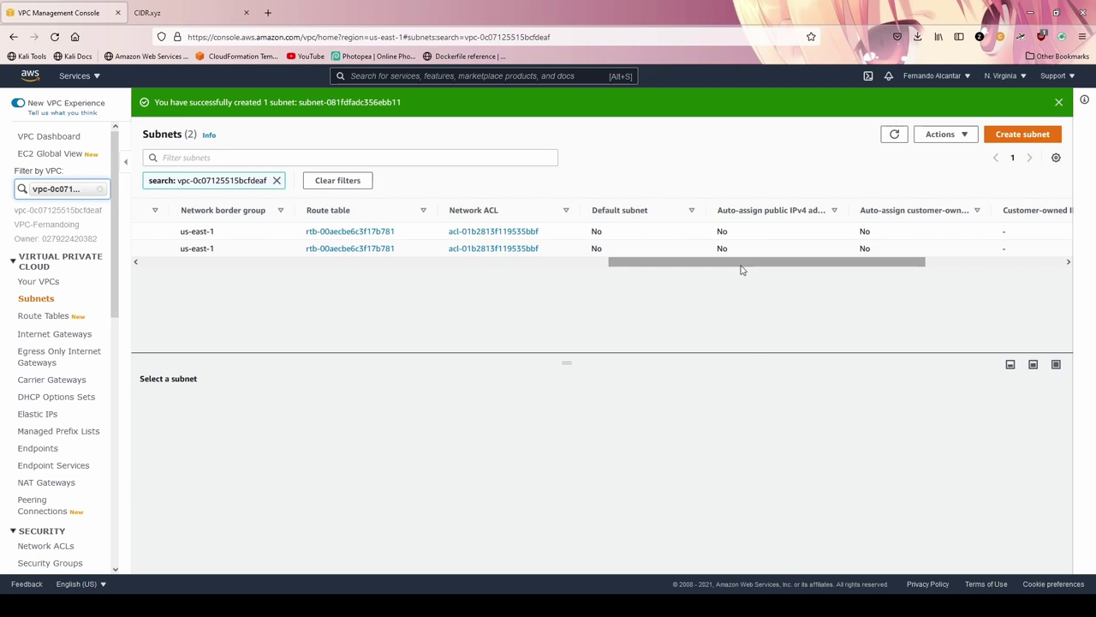
{"action": "left_click_drag", "start_coordinate": [741, 268], "coordinate": [517, 272]}
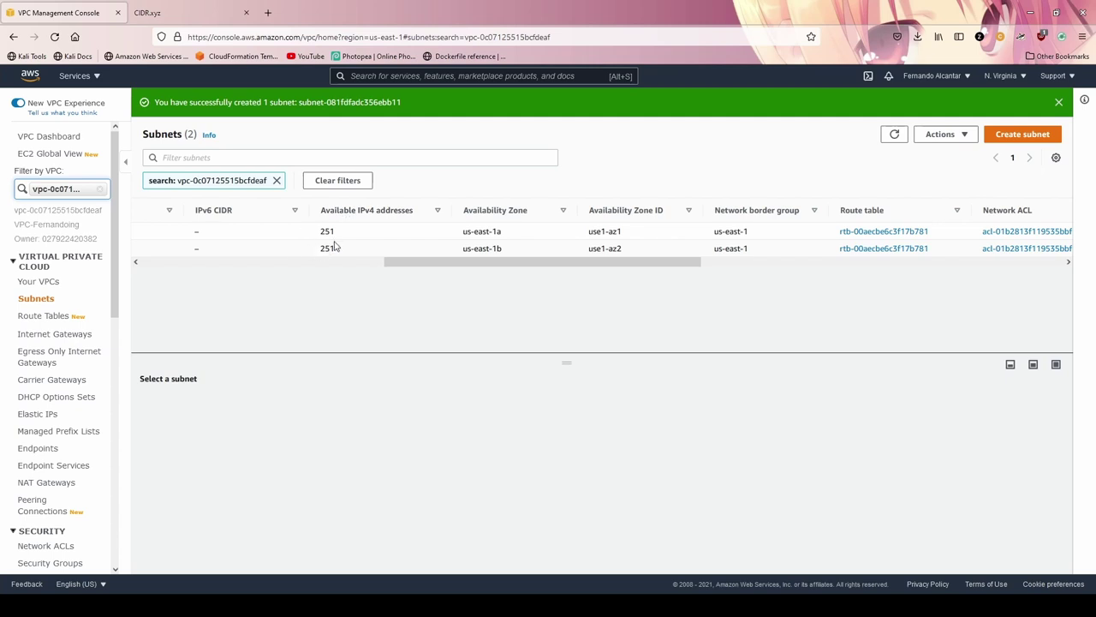
{"action": "left_click", "coordinate": [195, 12]}
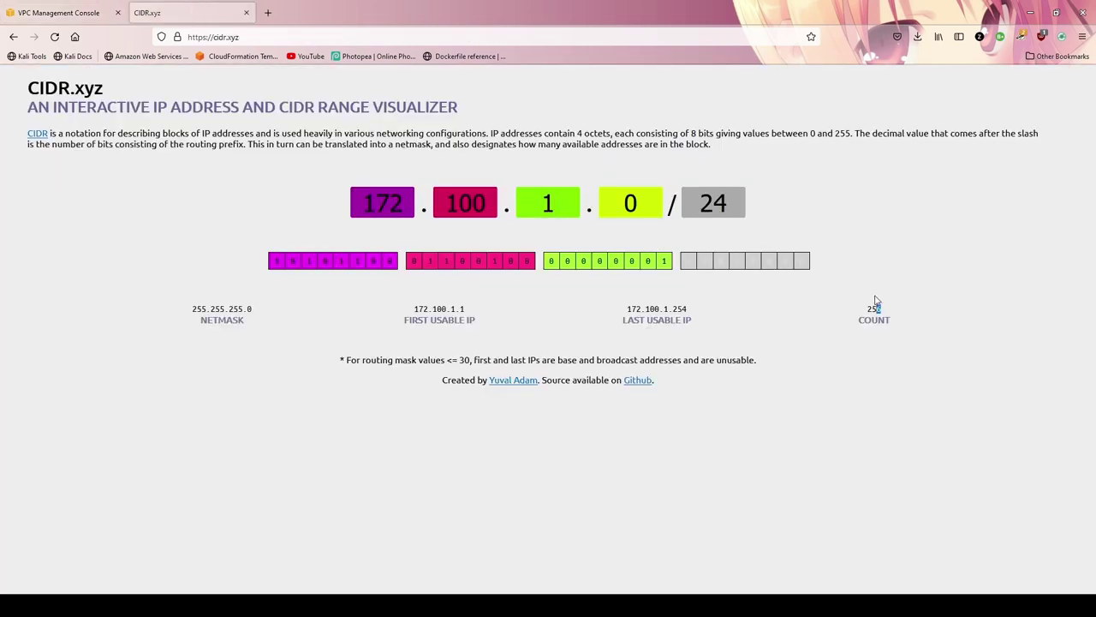
{"action": "left_click_drag", "start_coordinate": [875, 300], "coordinate": [860, 312]}
{"action": "left_click", "coordinate": [58, 12]}
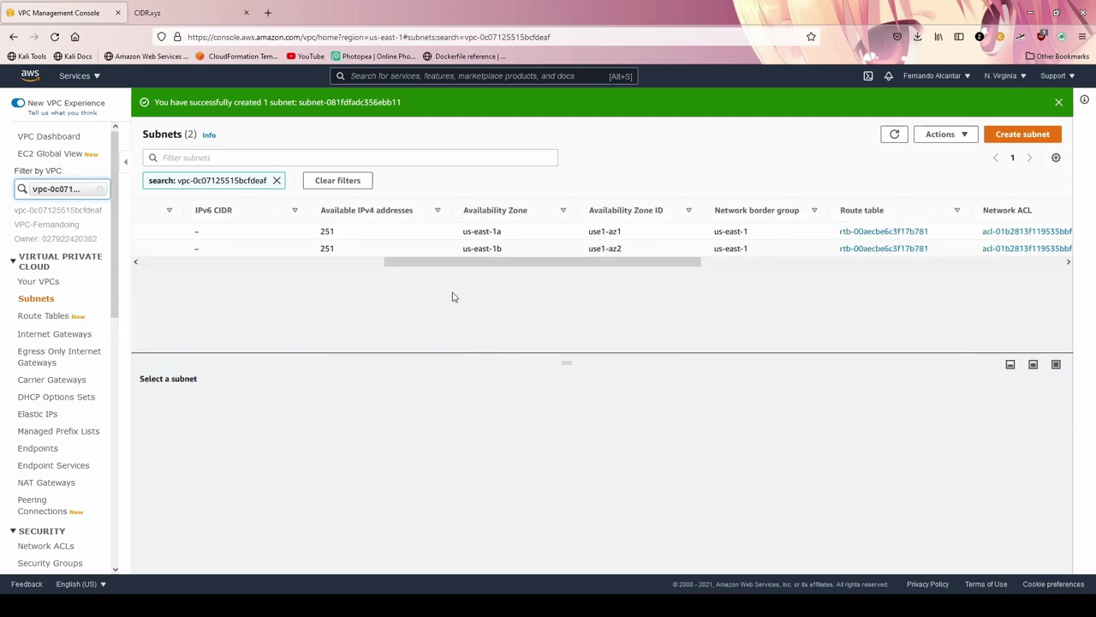
{"action": "left_click_drag", "start_coordinate": [522, 266], "coordinate": [751, 272]}
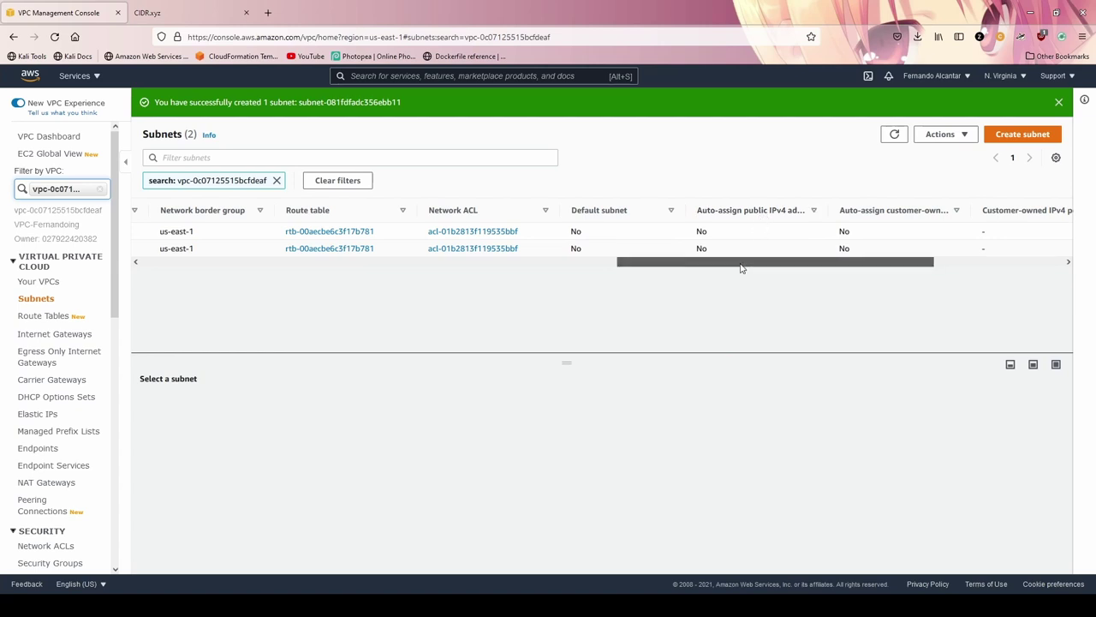
{"action": "left_click_drag", "start_coordinate": [742, 266], "coordinate": [232, 271]}
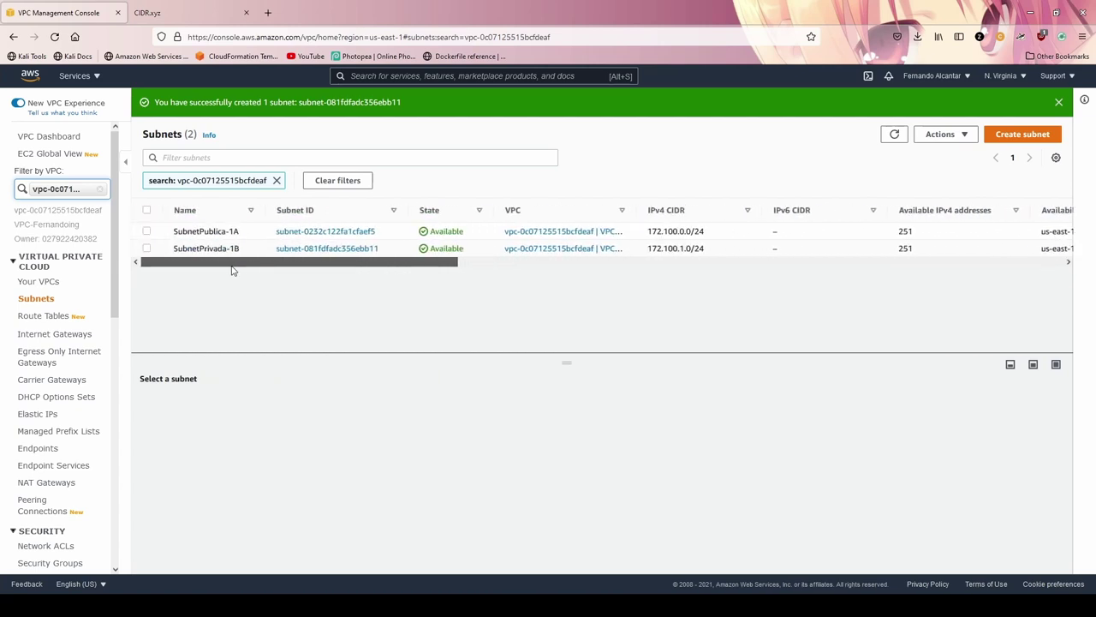
Enable auto-assignment of public IPv4 addresses for the SubnetPublica-1A subnet and save the setting
{"action": "left_click", "coordinate": [147, 232]}
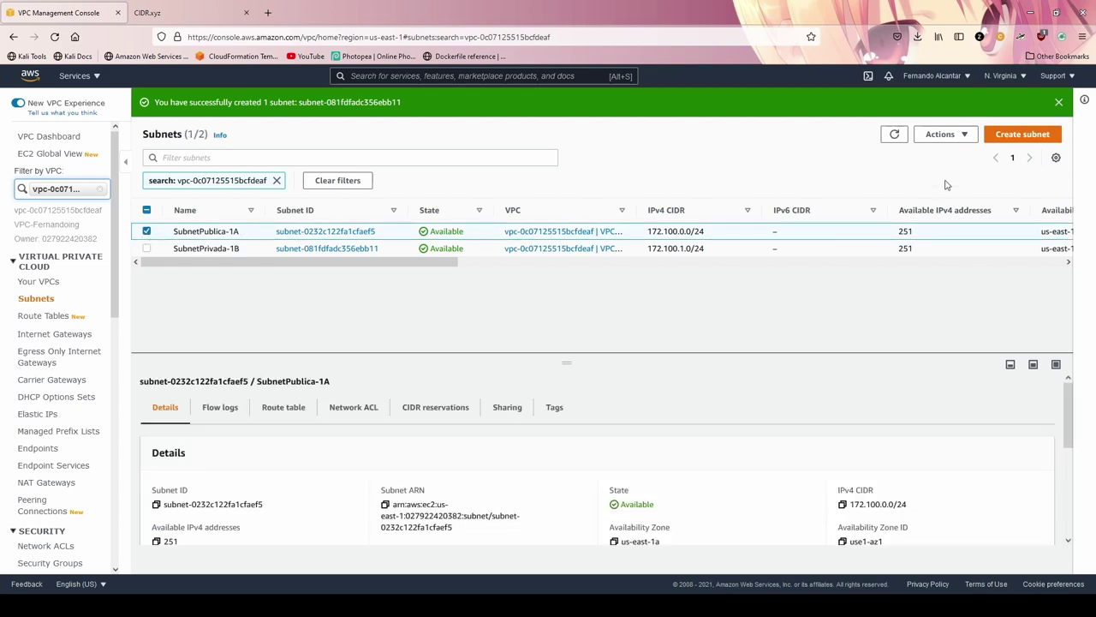
{"action": "left_click", "coordinate": [964, 141]}
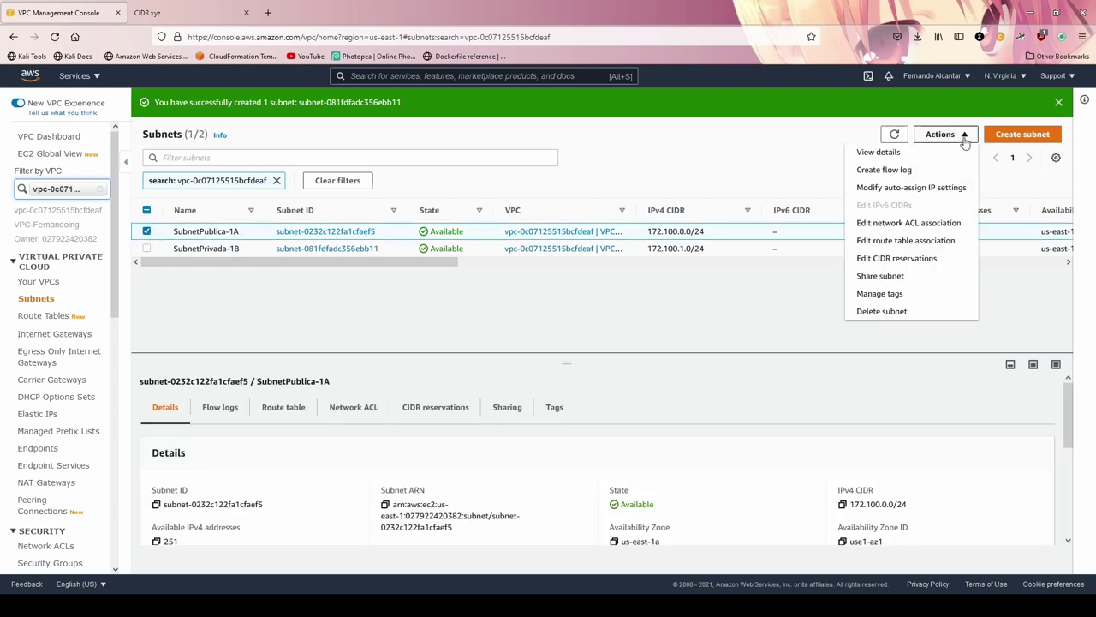
{"action": "left_click", "coordinate": [934, 189]}
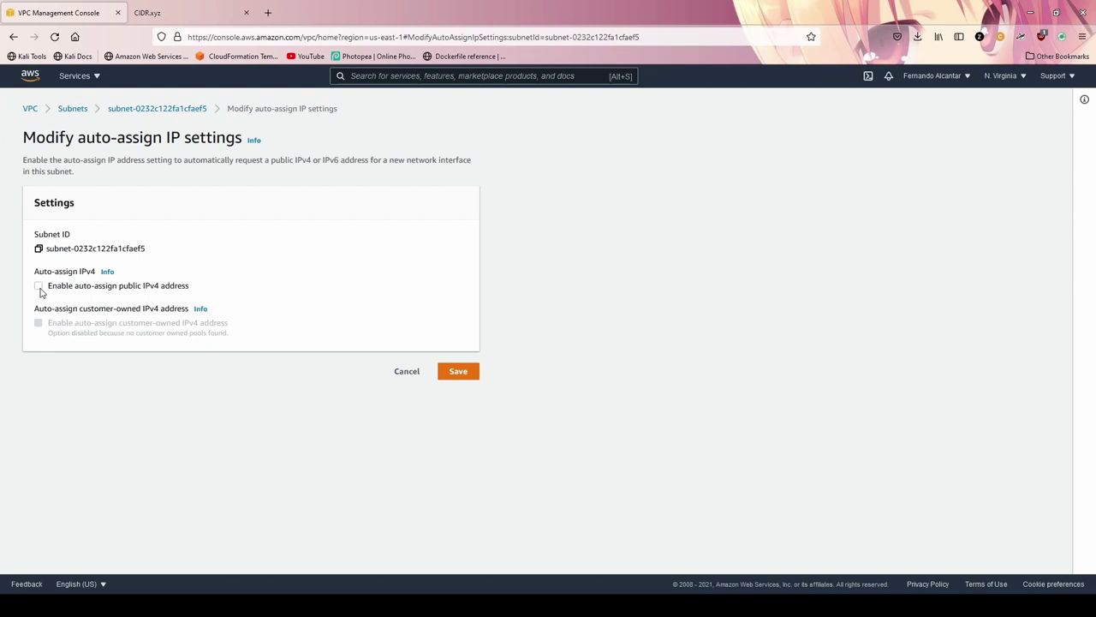
{"action": "left_click", "coordinate": [456, 373]}
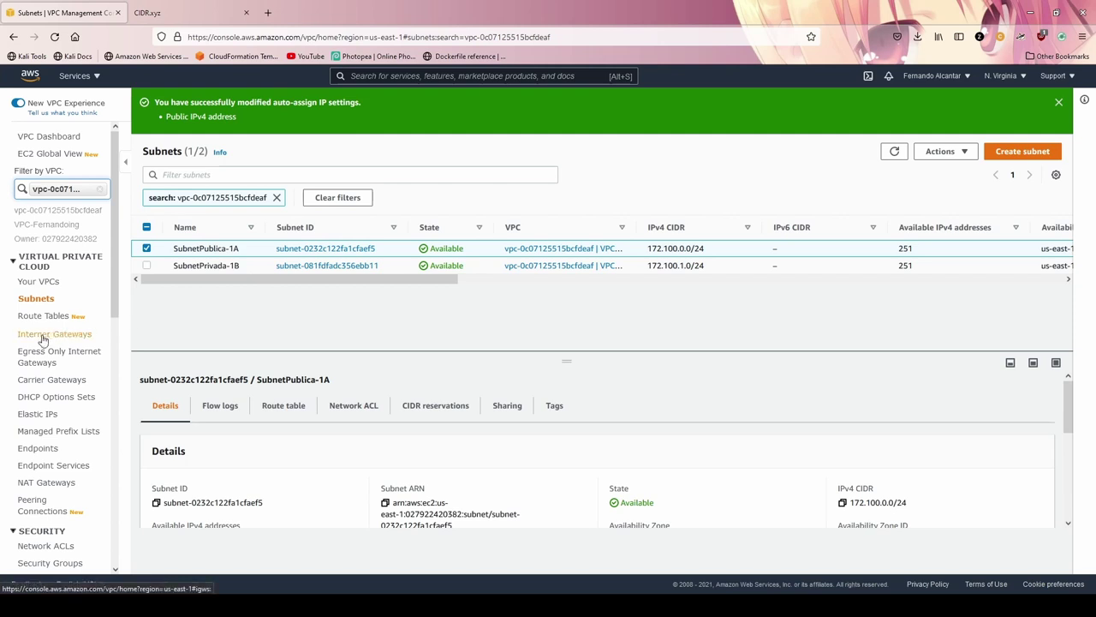
Create an internet gateway named IGW-Fernandoing
{"action": "left_click", "coordinate": [45, 338]}
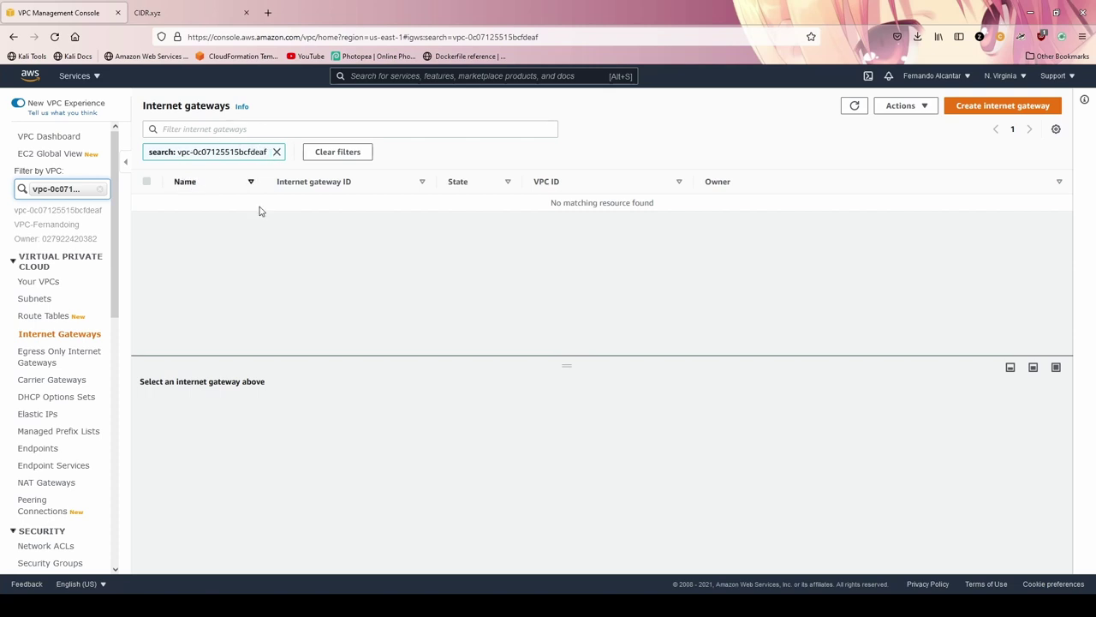
{"action": "left_click", "coordinate": [1004, 108]}
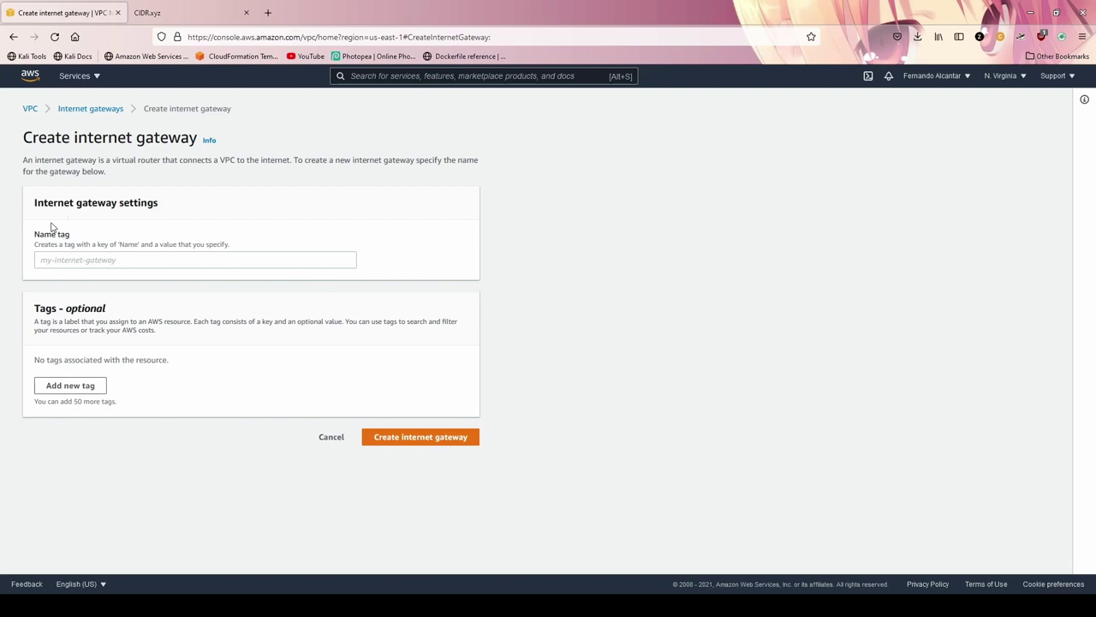
{"action": "left_click", "coordinate": [120, 261]}
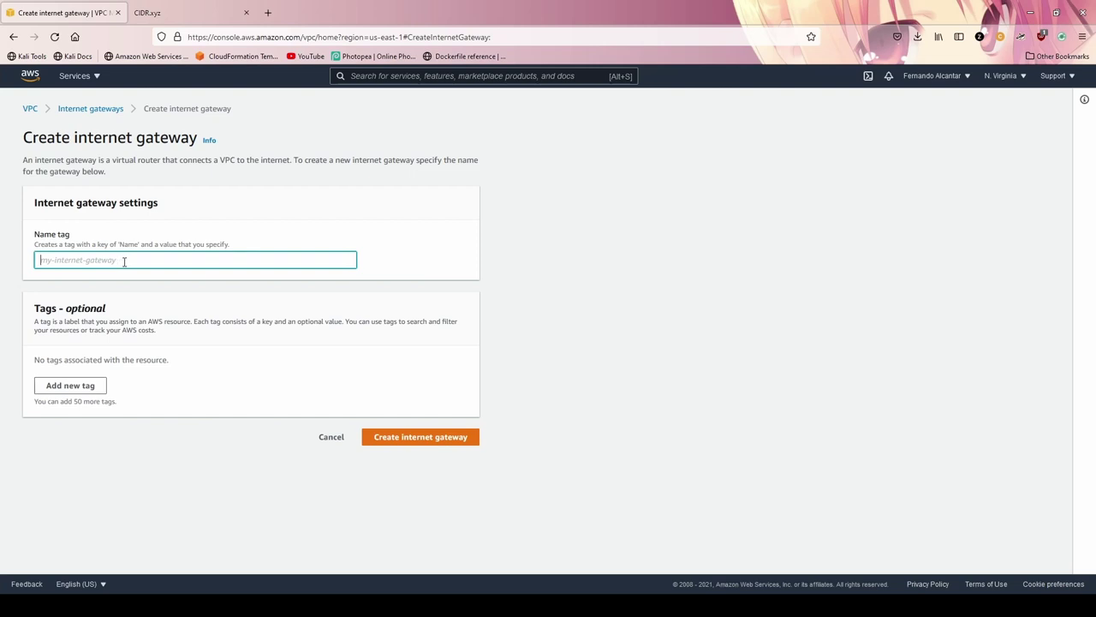
{"action": "type", "text": "IGW-Fernandoing"}
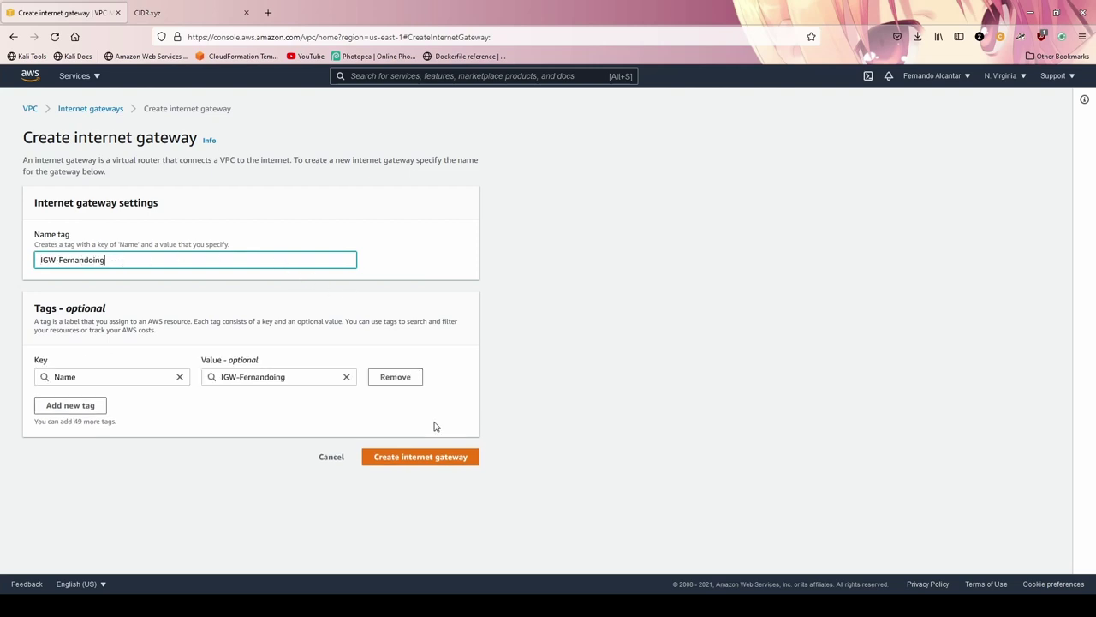
{"action": "left_click", "coordinate": [420, 456]}
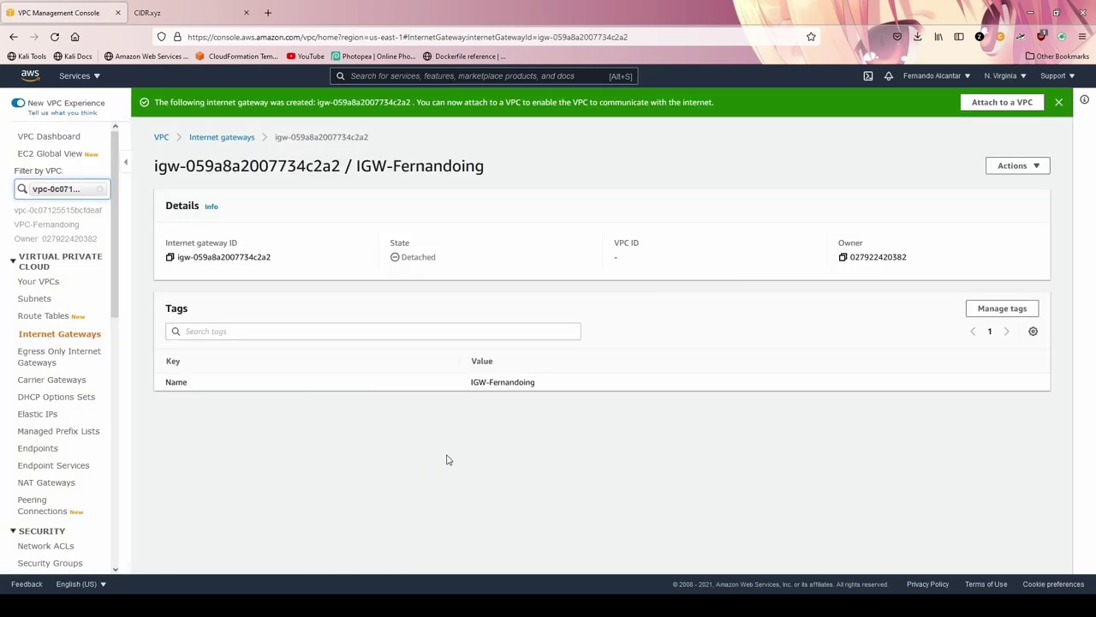
Clear the VPC filter and list all internet gateways
{"action": "double_click", "coordinate": [404, 257]}
{"action": "left_click", "coordinate": [99, 188]}
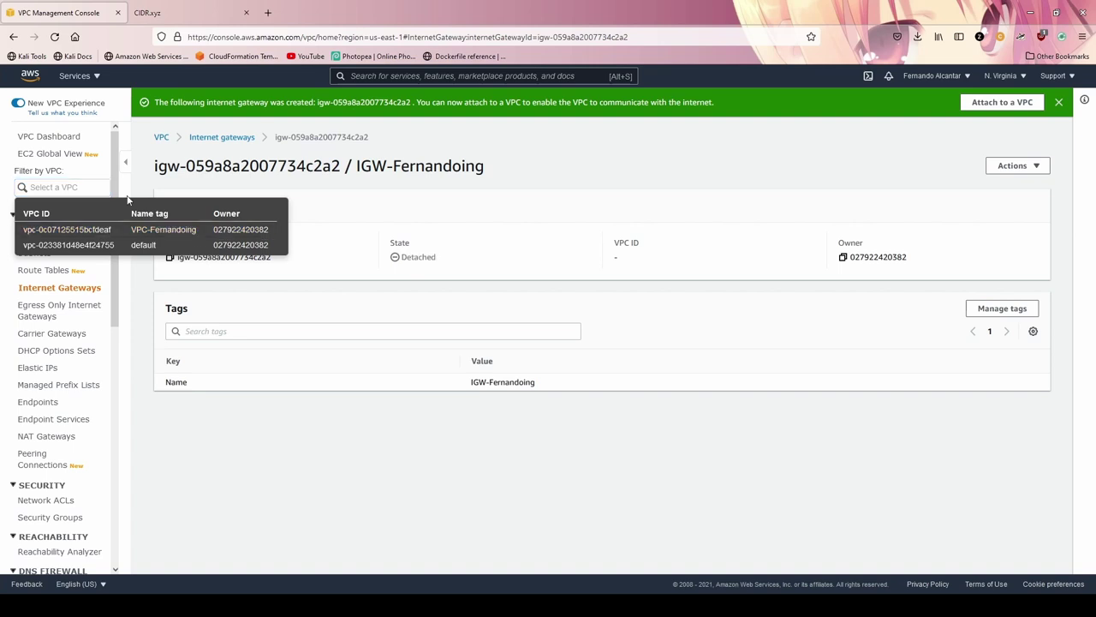
{"action": "left_click", "coordinate": [59, 288]}
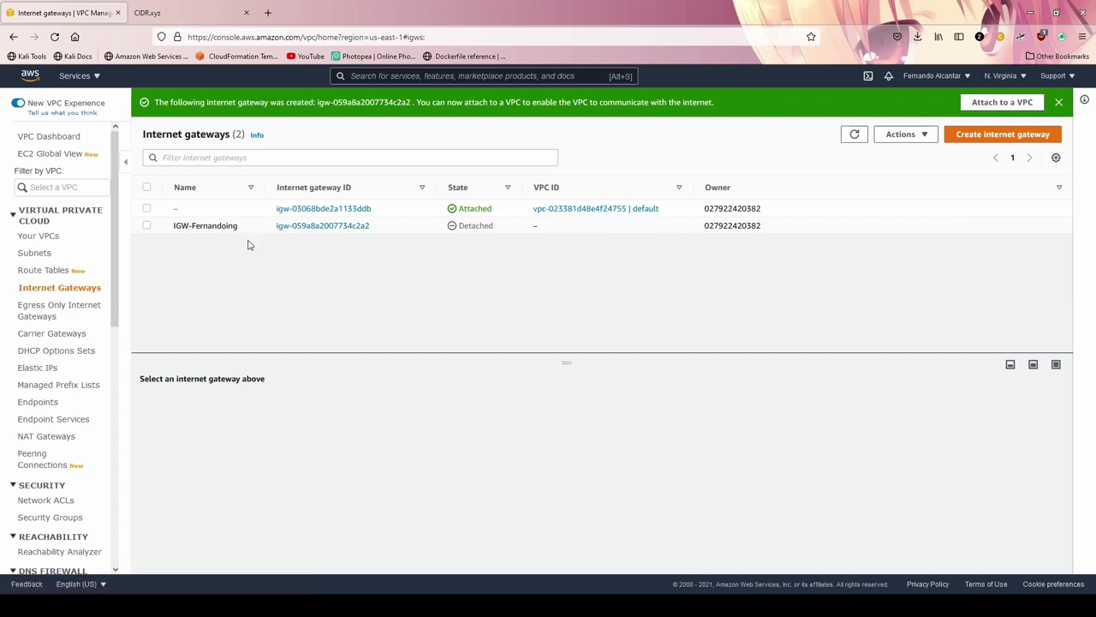
Attach the IGW-Fernandoing internet gateway to the VPC-Fernandoing VPC
{"action": "left_click", "coordinate": [145, 227]}
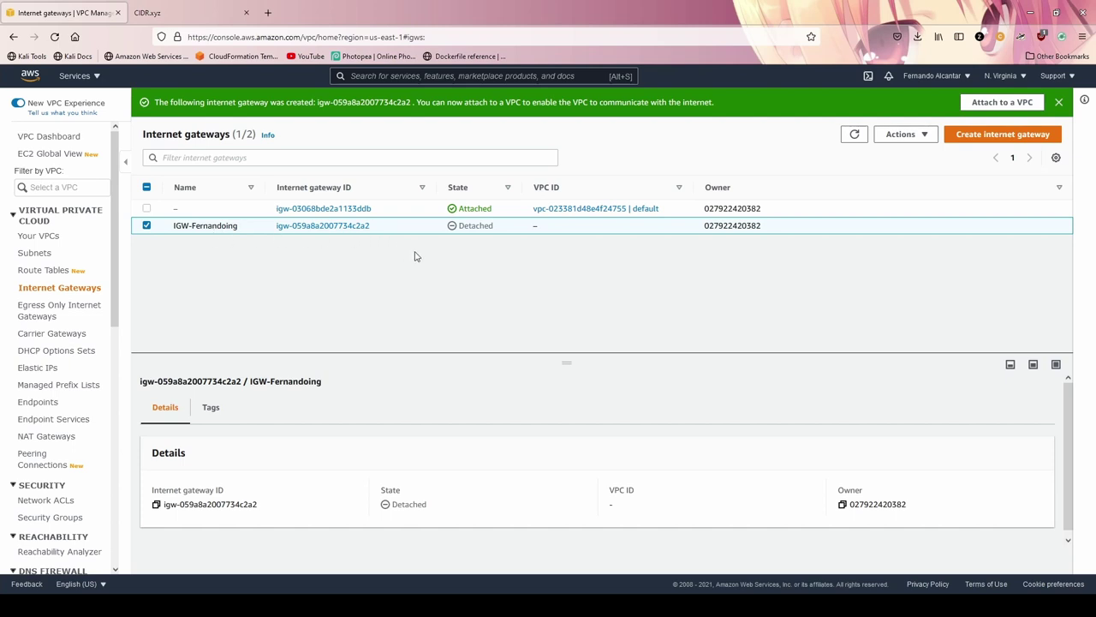
{"action": "left_click", "coordinate": [923, 143]}
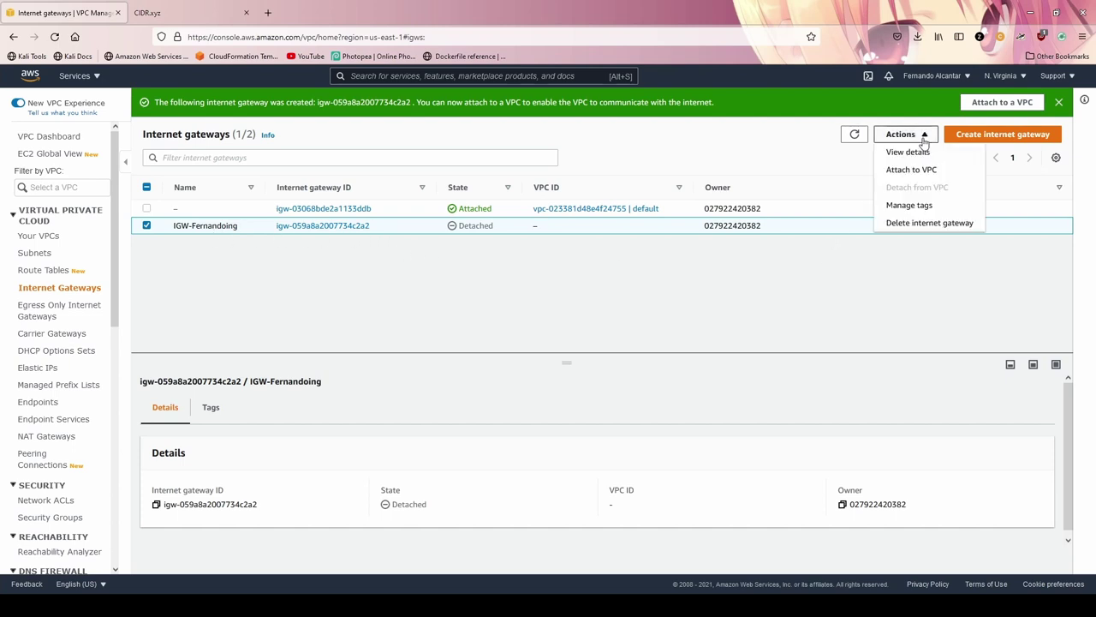
{"action": "left_click", "coordinate": [925, 172]}
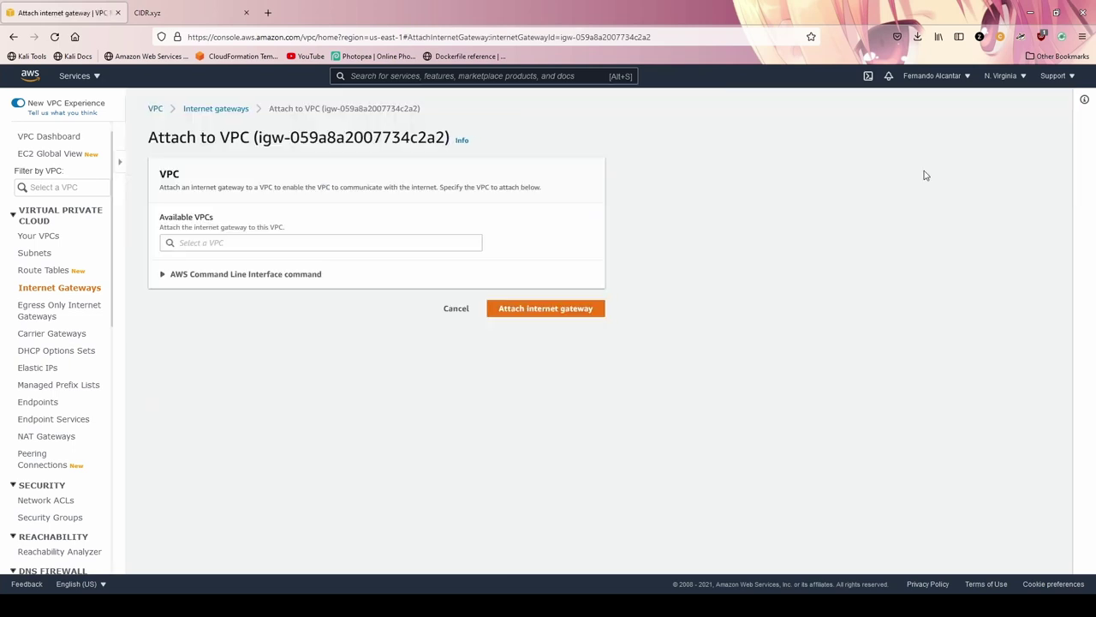
{"action": "left_click", "coordinate": [231, 242]}
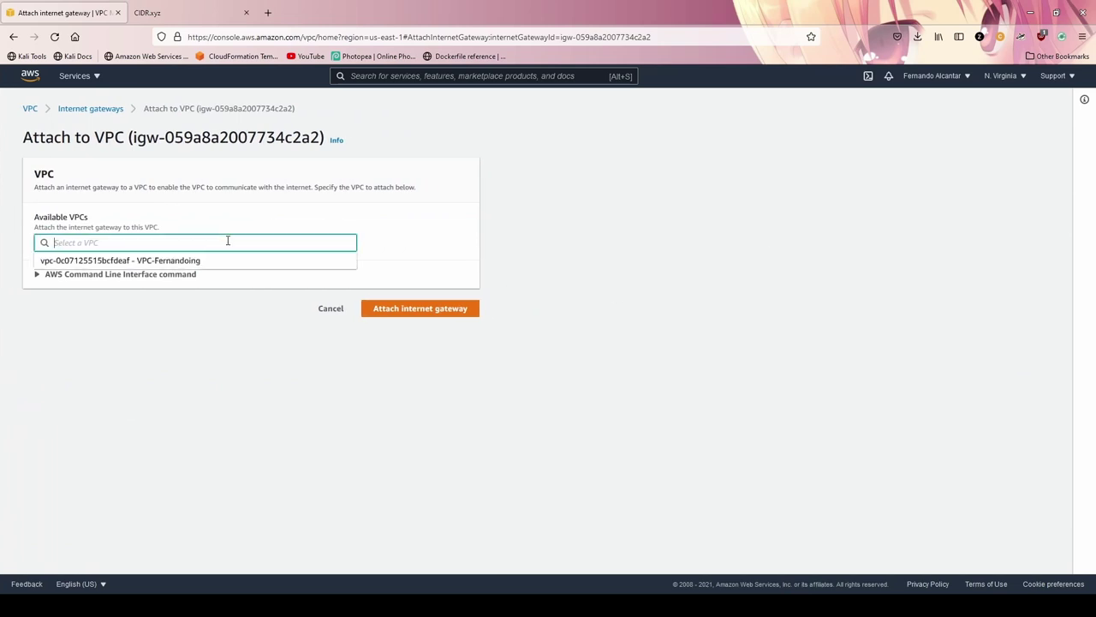
{"action": "left_click", "coordinate": [189, 266]}
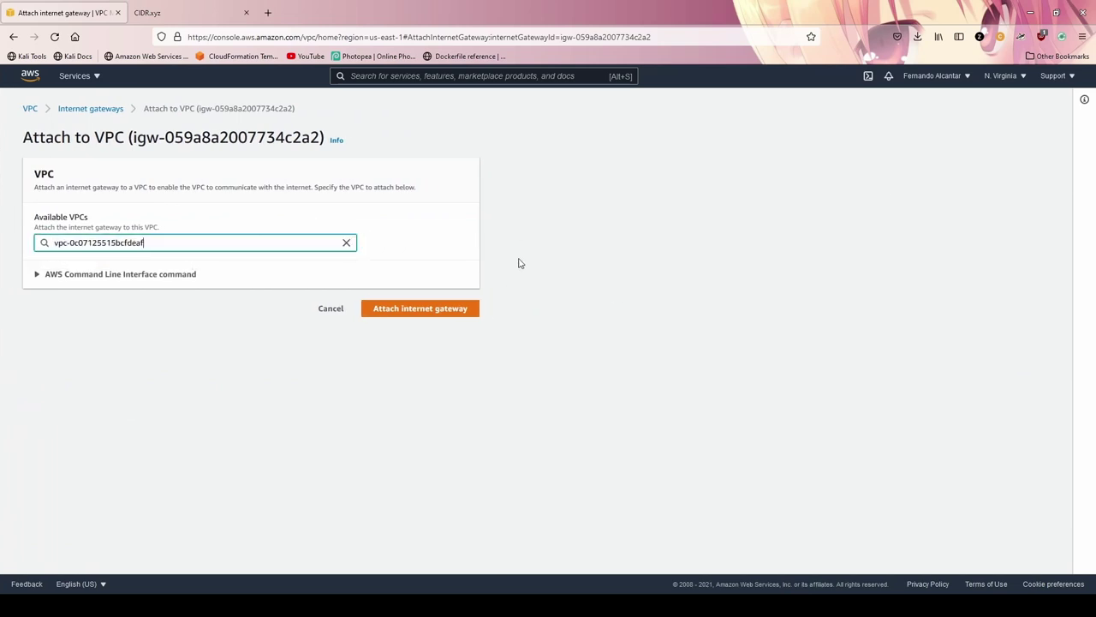
{"action": "left_click", "coordinate": [443, 310]}
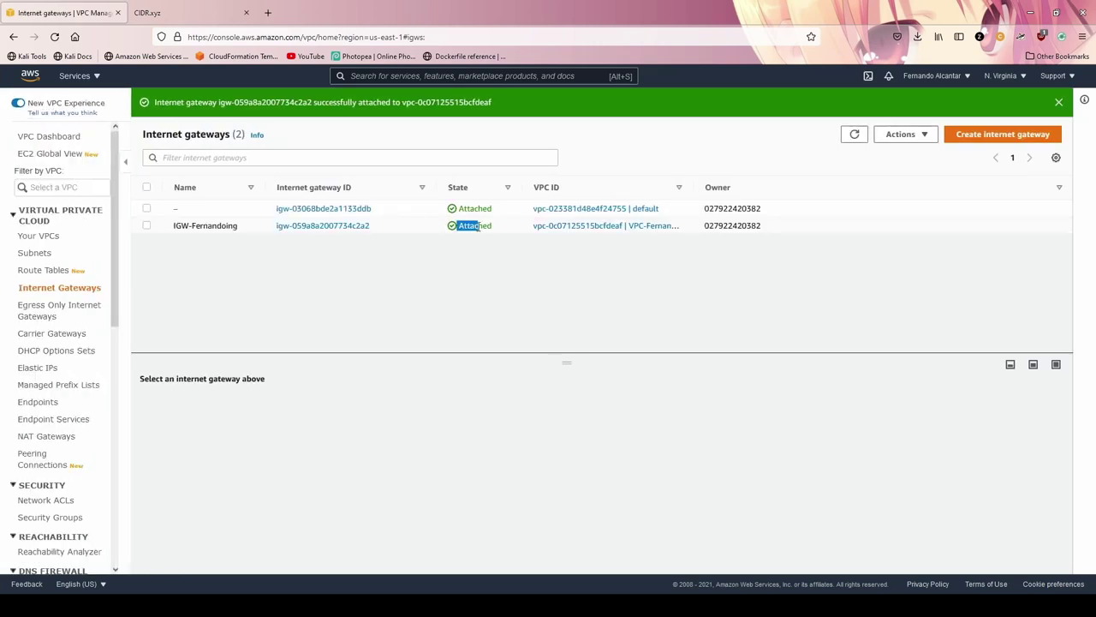
{"action": "left_click", "coordinate": [498, 230]}
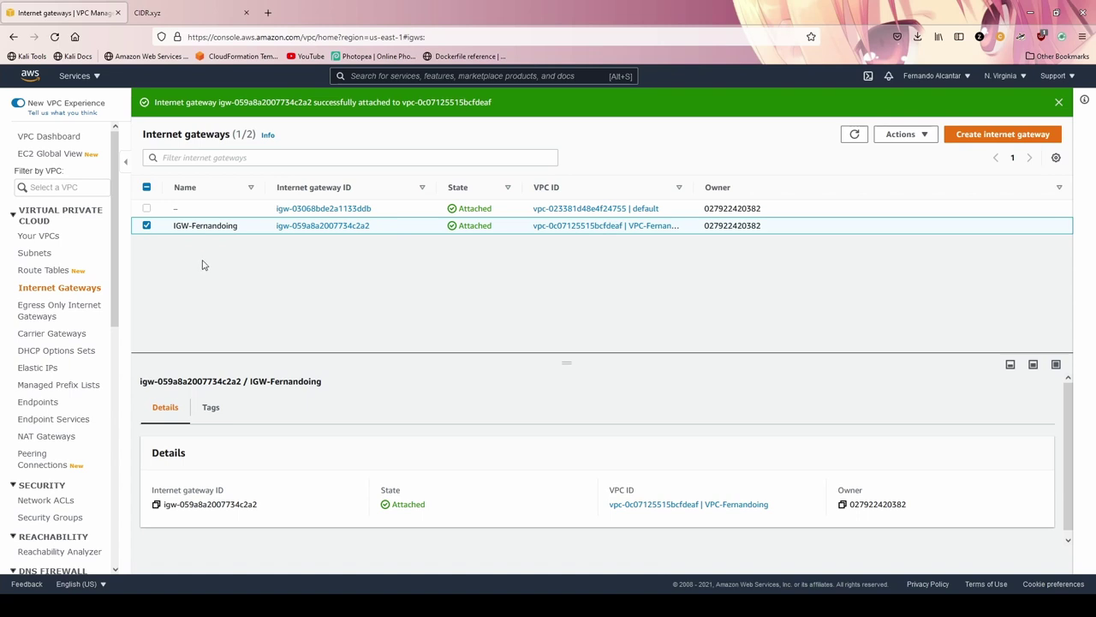
Show the route tables and limit the list to the VPC-Fernandoing VPC
{"action": "left_click", "coordinate": [56, 272]}
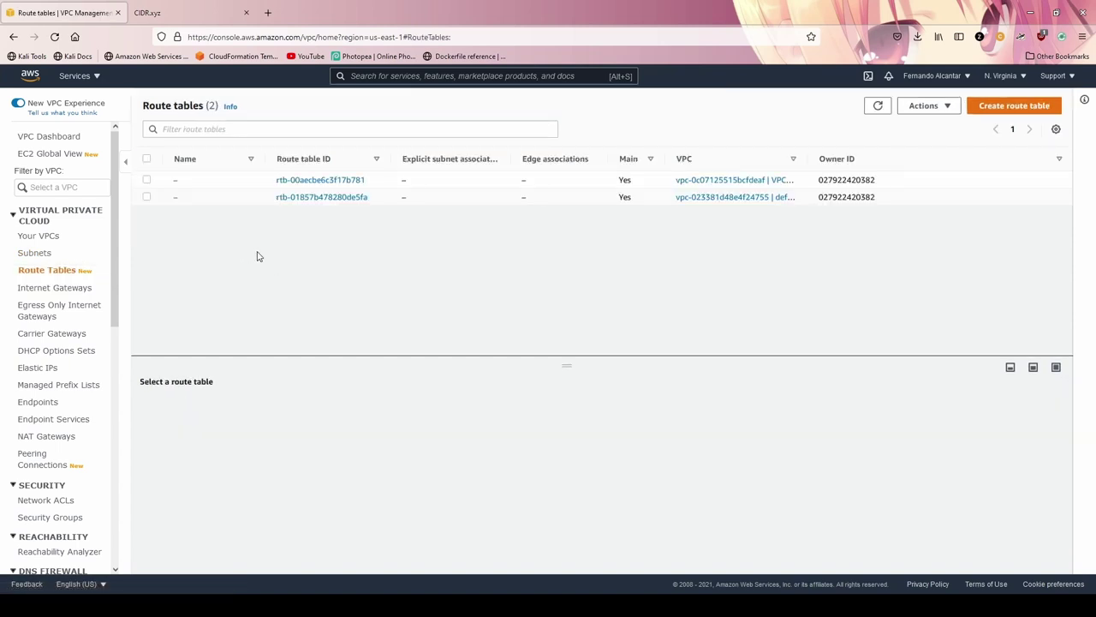
{"action": "left_click", "coordinate": [89, 185]}
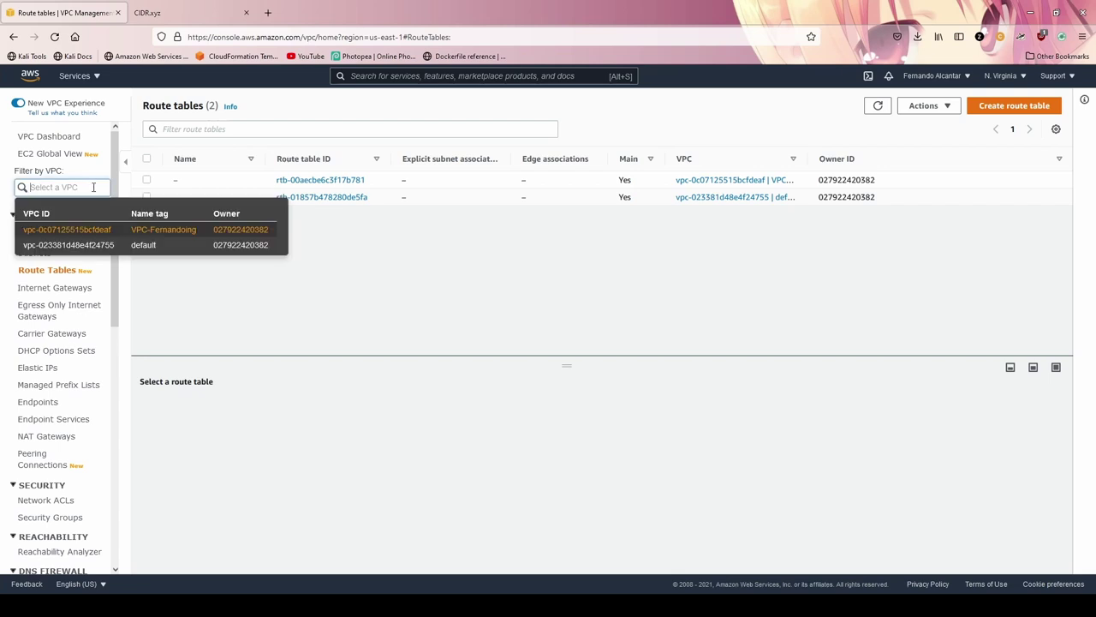
{"action": "left_click", "coordinate": [137, 227]}
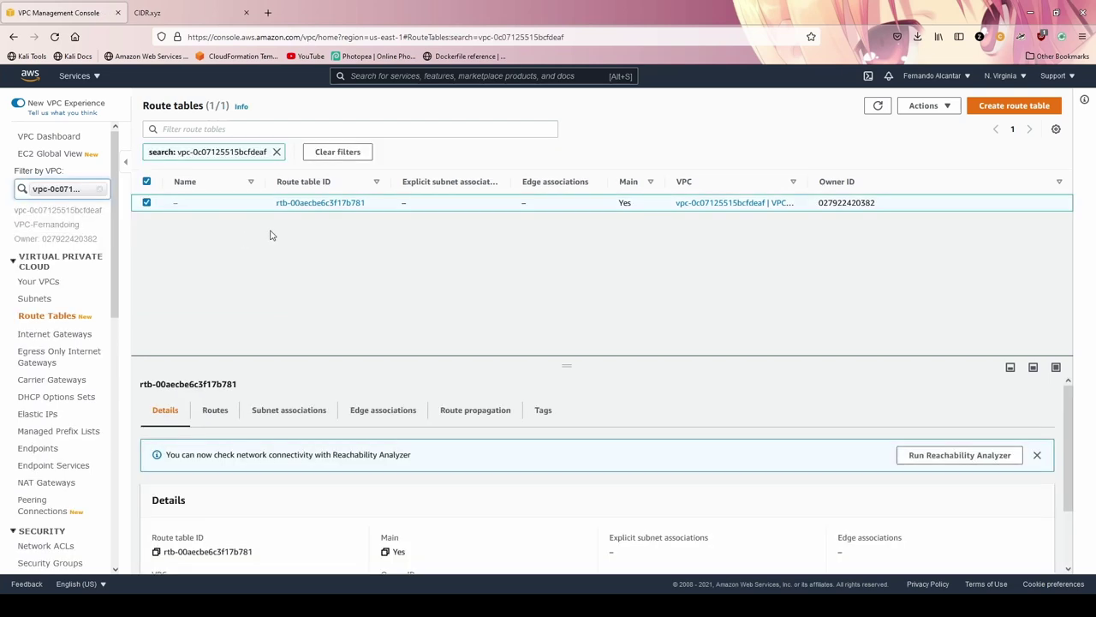
Examine the routes and the explicit and implicit subnet associations of the VPC's main route table
{"action": "mouse_move", "coordinate": [213, 208]}
{"action": "scroll", "coordinate": [262, 436], "scroll_direction": "down", "scroll_amount": 1}
{"action": "scroll", "coordinate": [257, 428], "scroll_direction": "up", "scroll_amount": 2}
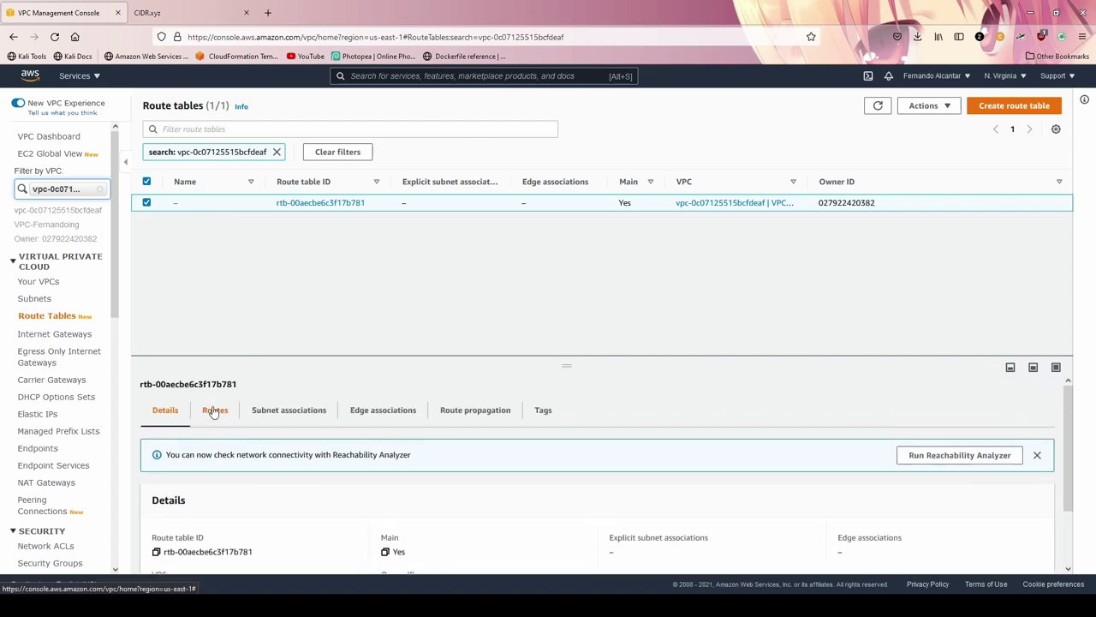
{"action": "left_click", "coordinate": [215, 410]}
{"action": "scroll", "coordinate": [297, 462], "scroll_direction": "down", "scroll_amount": 1}
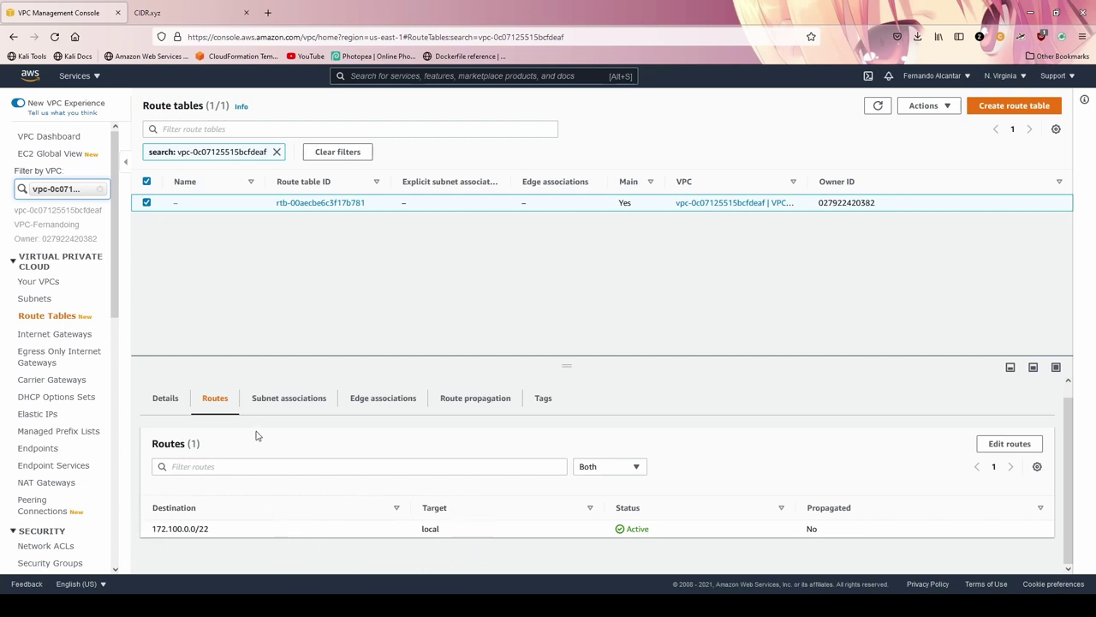
{"action": "left_click", "coordinate": [274, 398]}
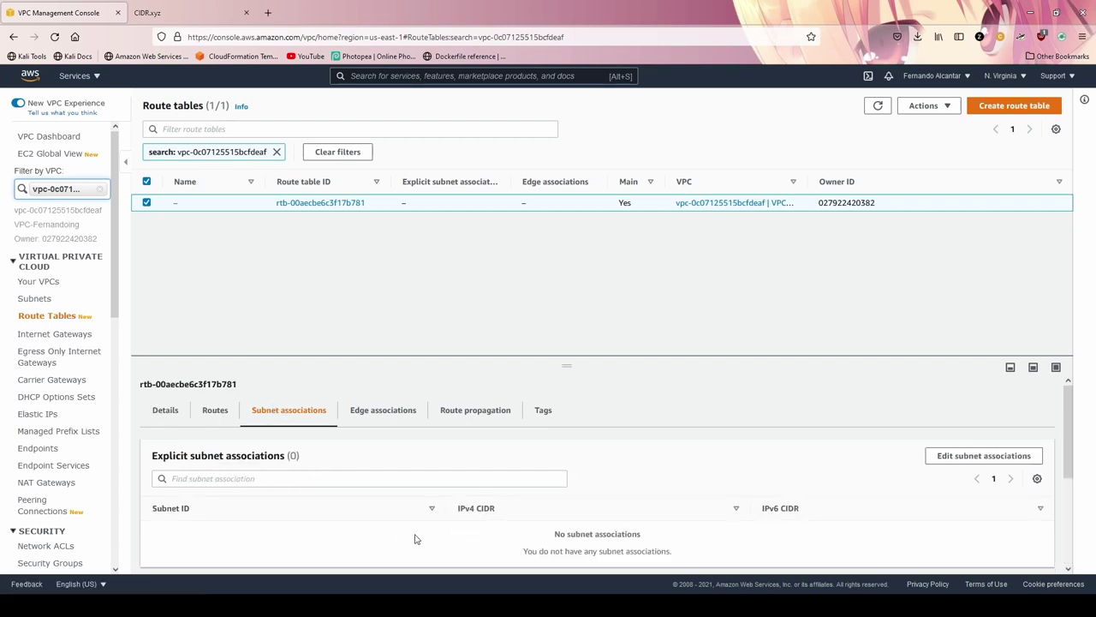
{"action": "scroll", "coordinate": [377, 513], "scroll_direction": "down", "scroll_amount": 4}
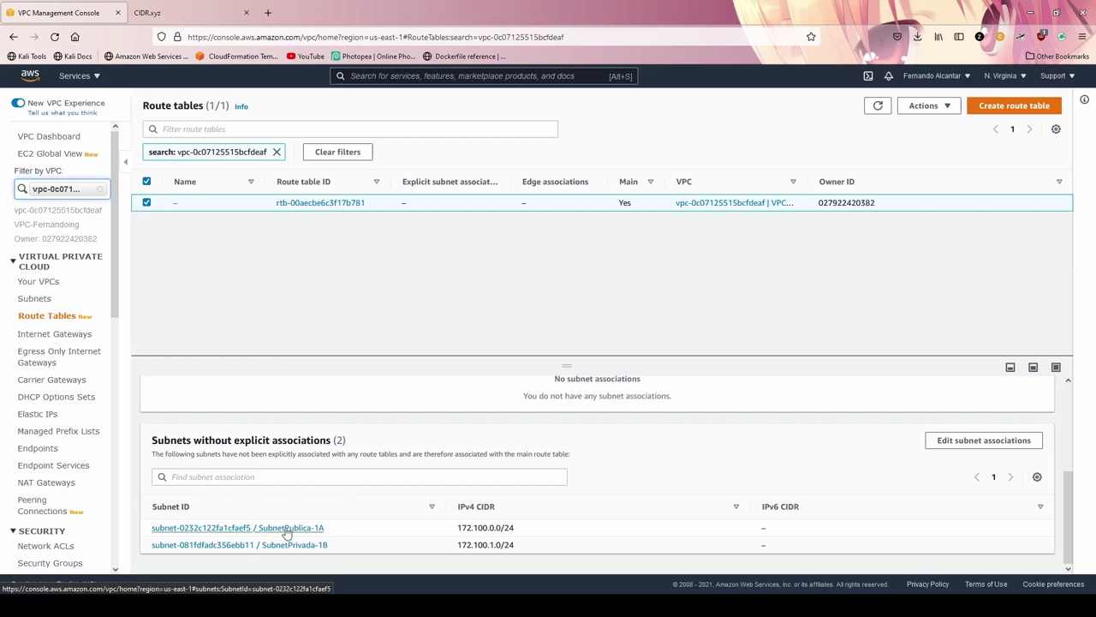
{"action": "scroll", "coordinate": [325, 522], "scroll_direction": "up", "scroll_amount": 3}
{"action": "scroll", "coordinate": [368, 479], "scroll_direction": "down", "scroll_amount": 2}
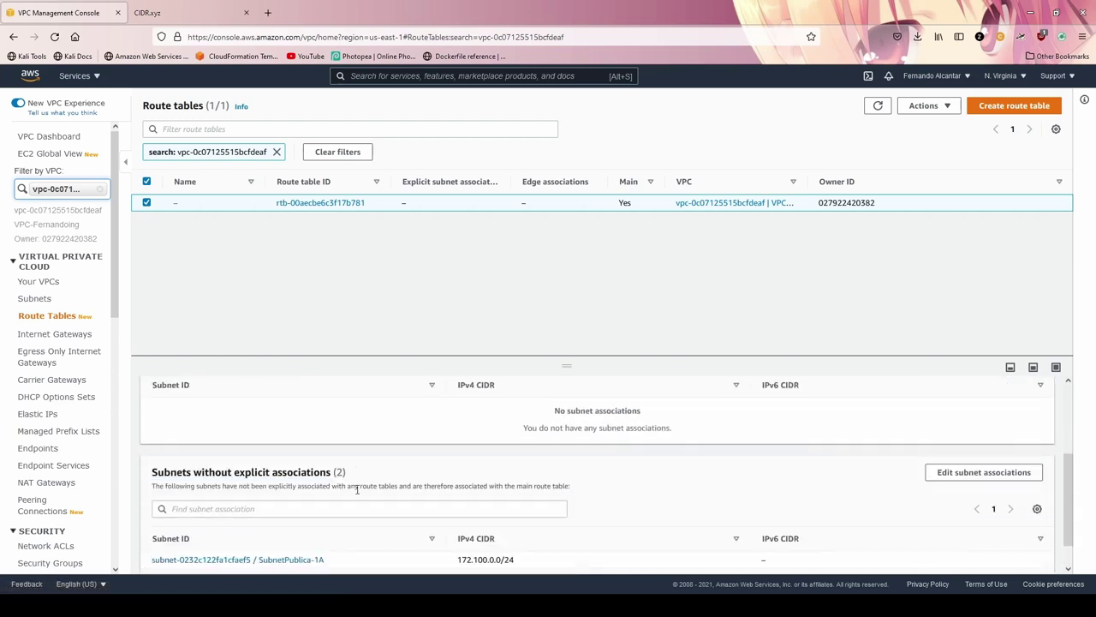
{"action": "scroll", "coordinate": [364, 496], "scroll_direction": "down", "scroll_amount": 1}
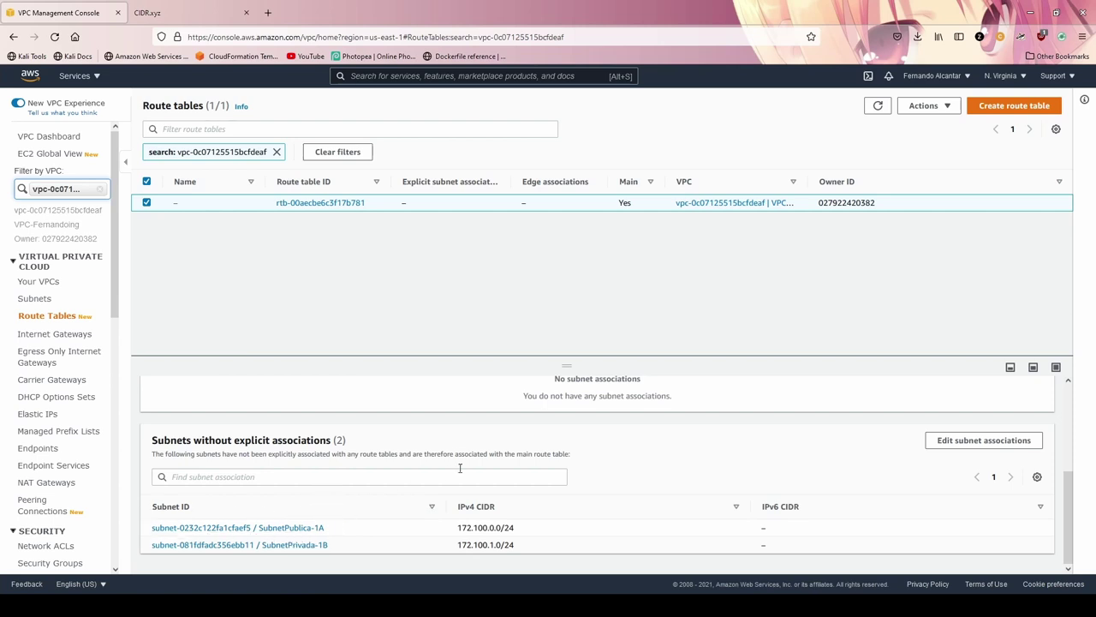
Create a route table named RT-Publica-Fernandoing in the VPC-Fernandoing VPC
{"action": "left_click", "coordinate": [998, 110]}
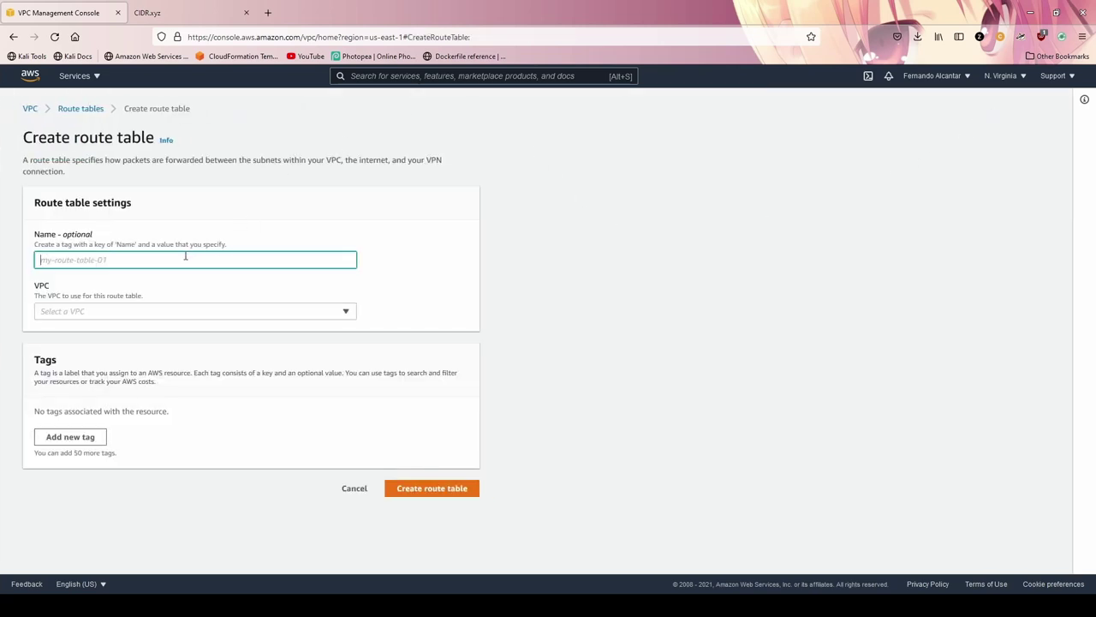
{"action": "type", "text": "RT-Publica-Fernandoing"}
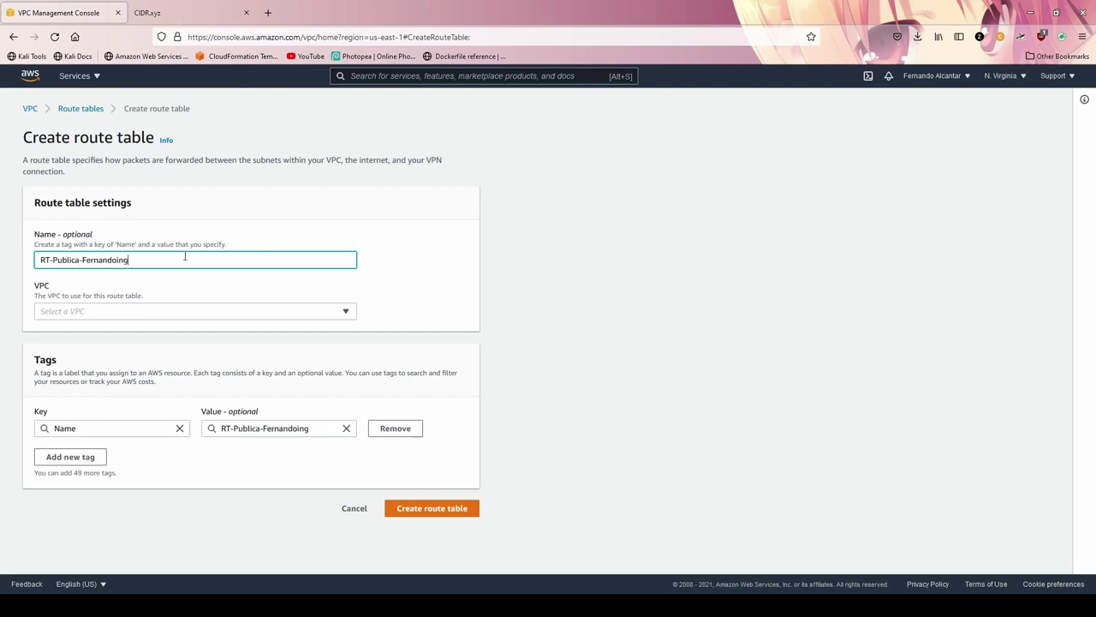
{"action": "left_click", "coordinate": [185, 308]}
{"action": "left_click", "coordinate": [177, 347]}
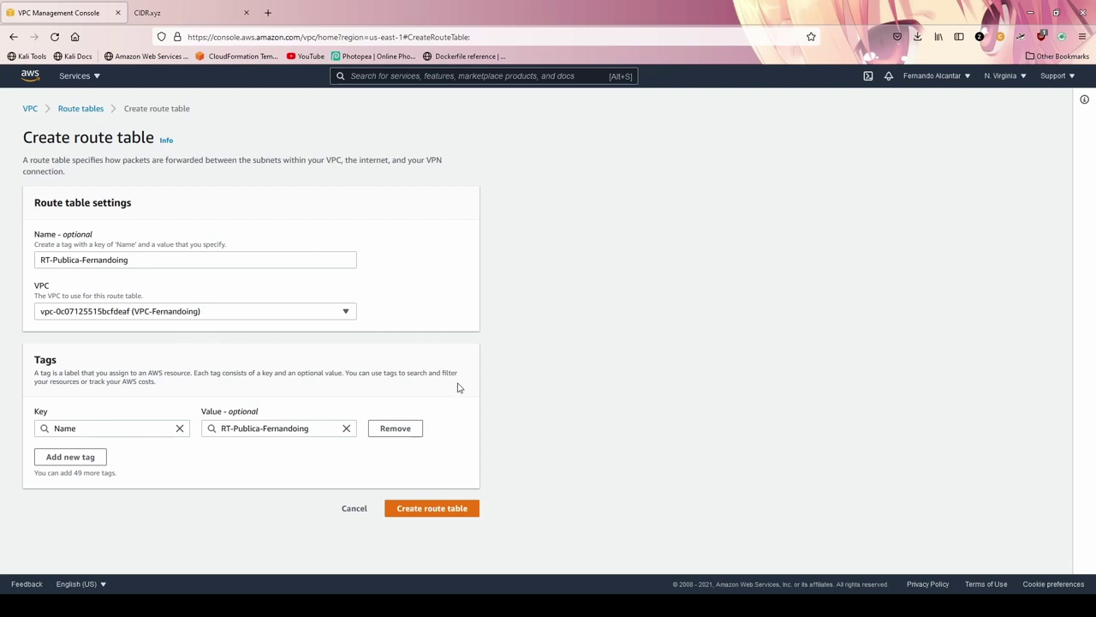
{"action": "left_click", "coordinate": [433, 509]}
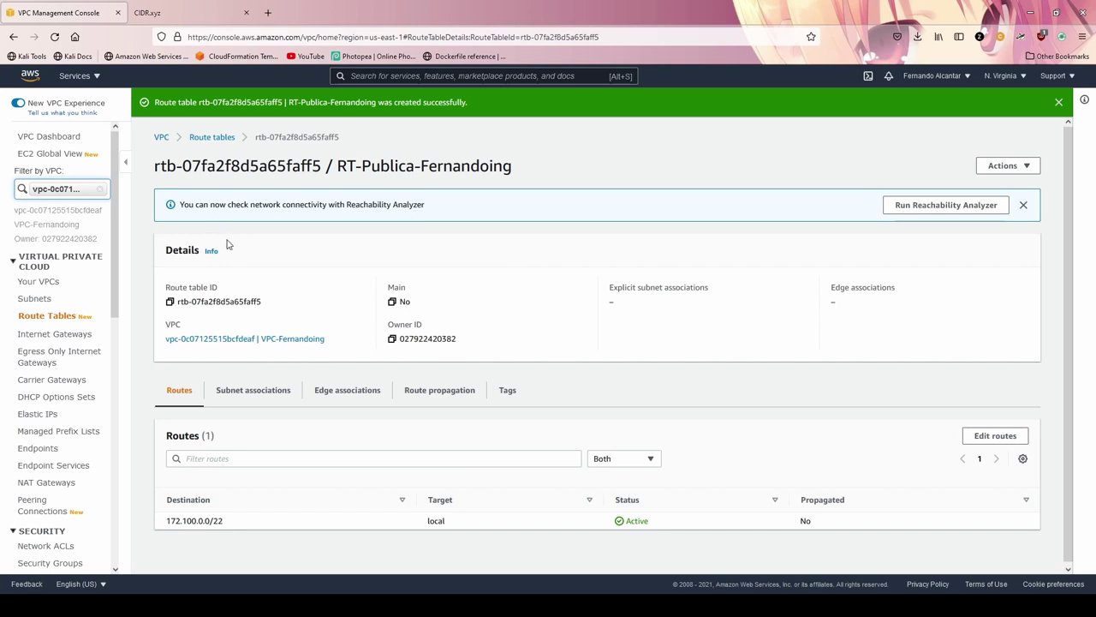
Add a route for 0.0.0.0/0 targeting the VPC's internet gateway to the RT-Publica-Fernandoing route table and save it
{"action": "left_click", "coordinate": [62, 317]}
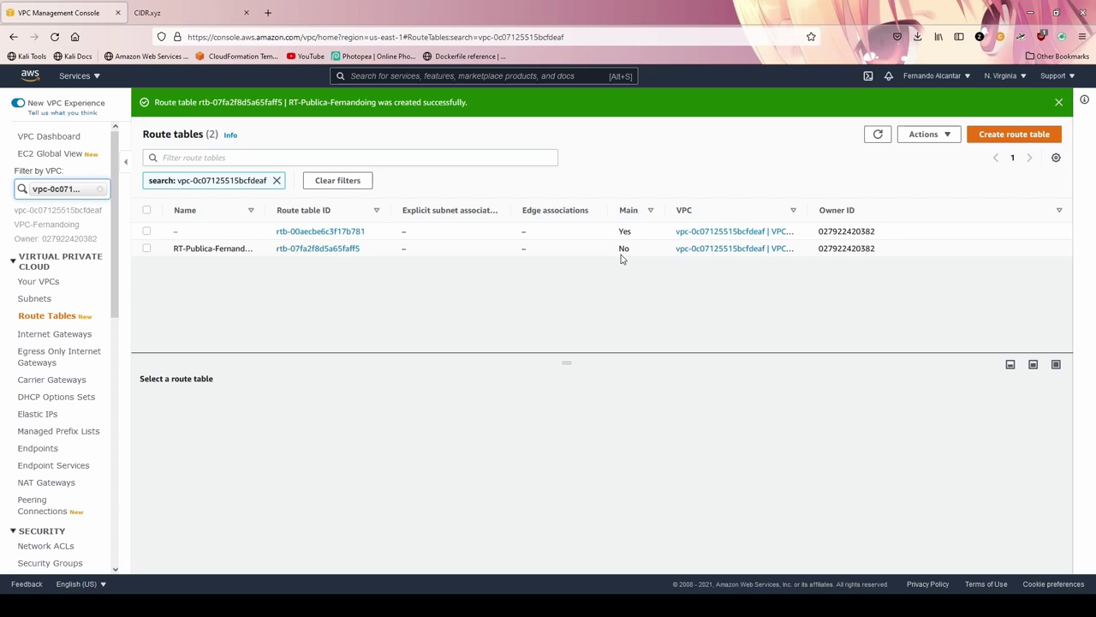
{"action": "left_click", "coordinate": [168, 250]}
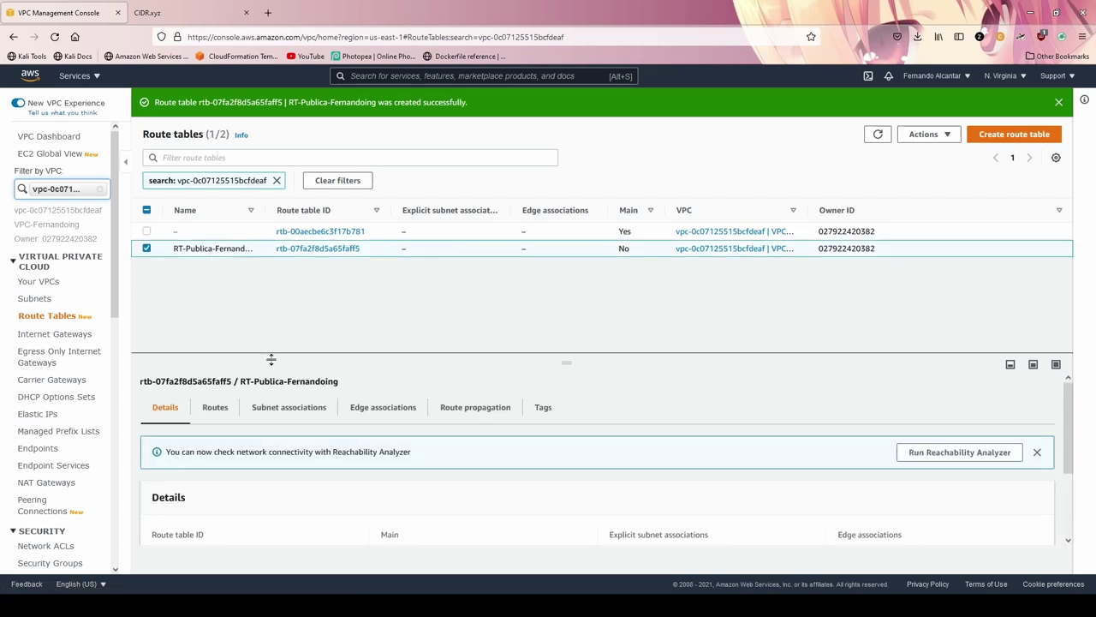
{"action": "left_click", "coordinate": [213, 410]}
{"action": "scroll", "coordinate": [283, 476], "scroll_direction": "down", "scroll_amount": 1}
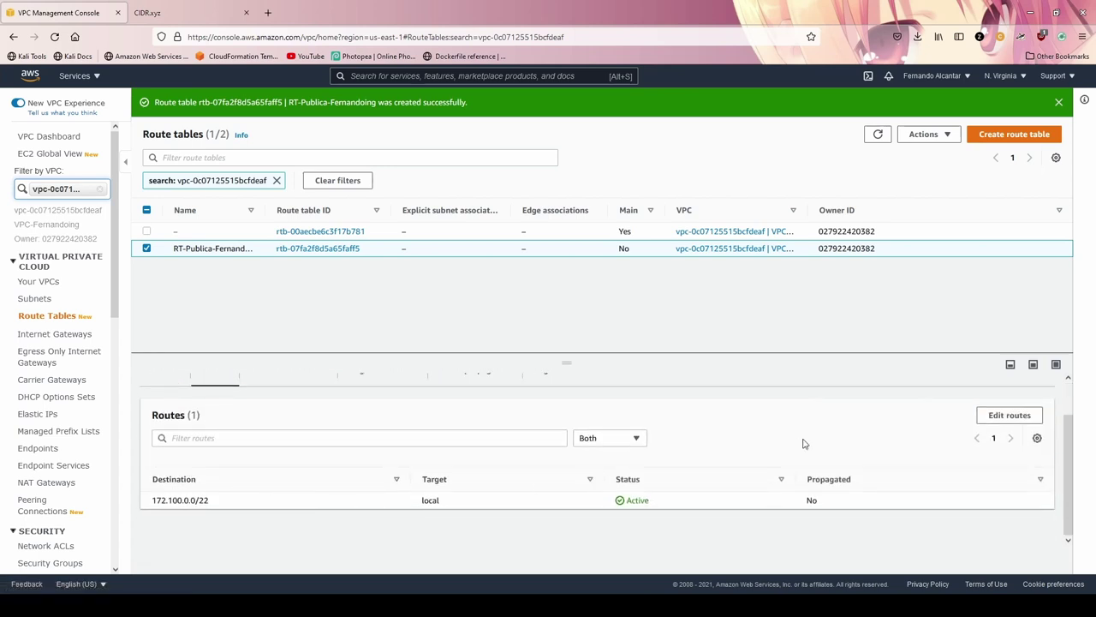
{"action": "left_click", "coordinate": [1007, 417]}
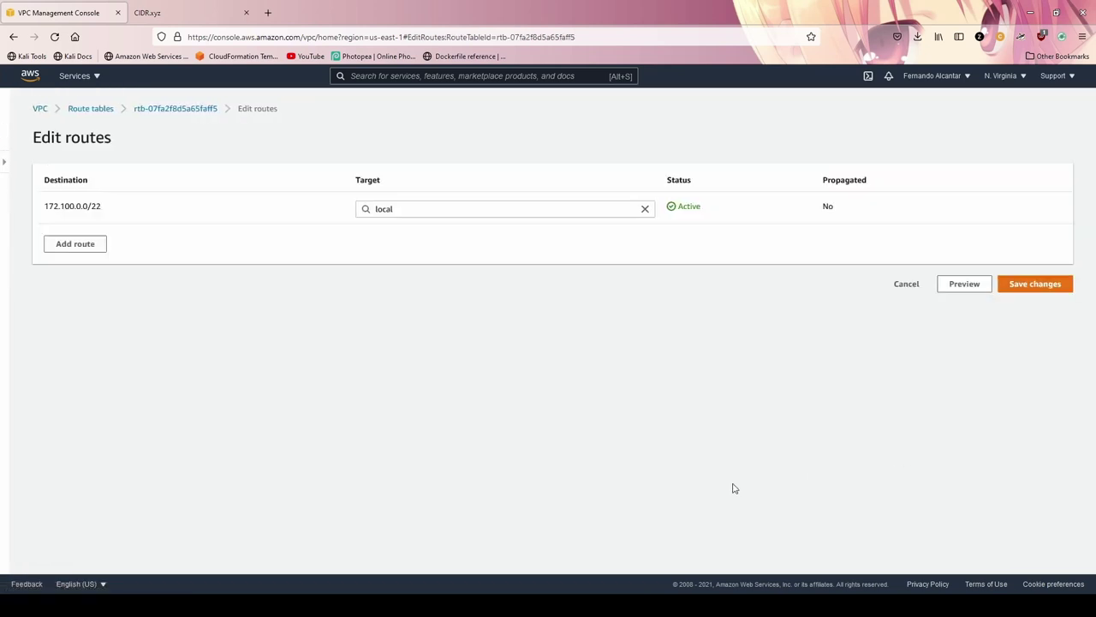
{"action": "left_click", "coordinate": [65, 244]}
{"action": "left_click", "coordinate": [111, 244]}
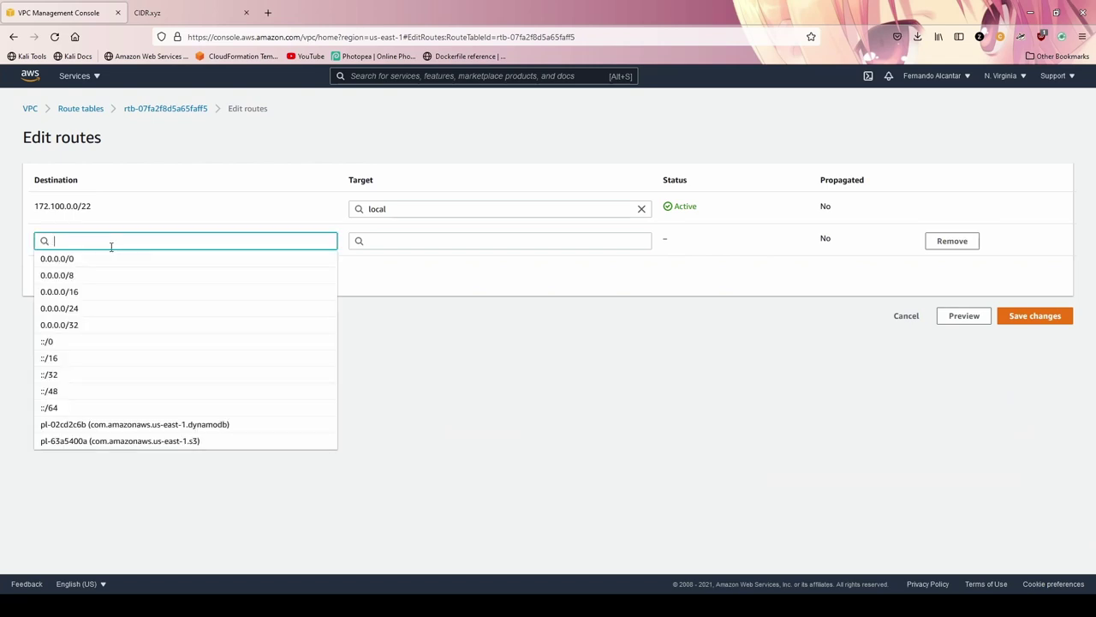
{"action": "left_click", "coordinate": [61, 263]}
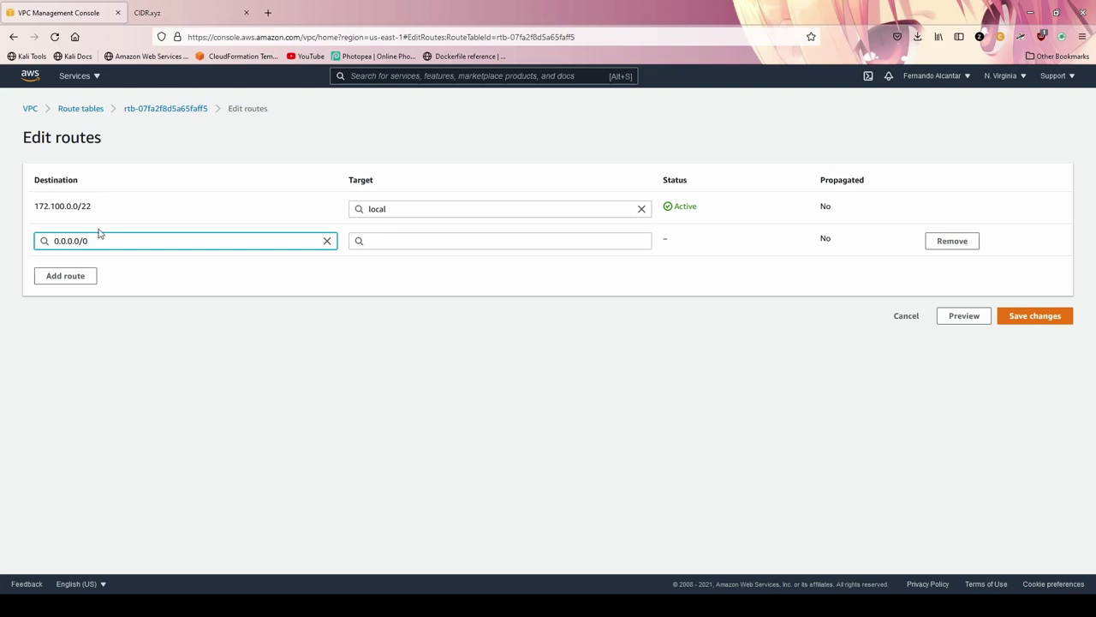
{"action": "left_click", "coordinate": [461, 240]}
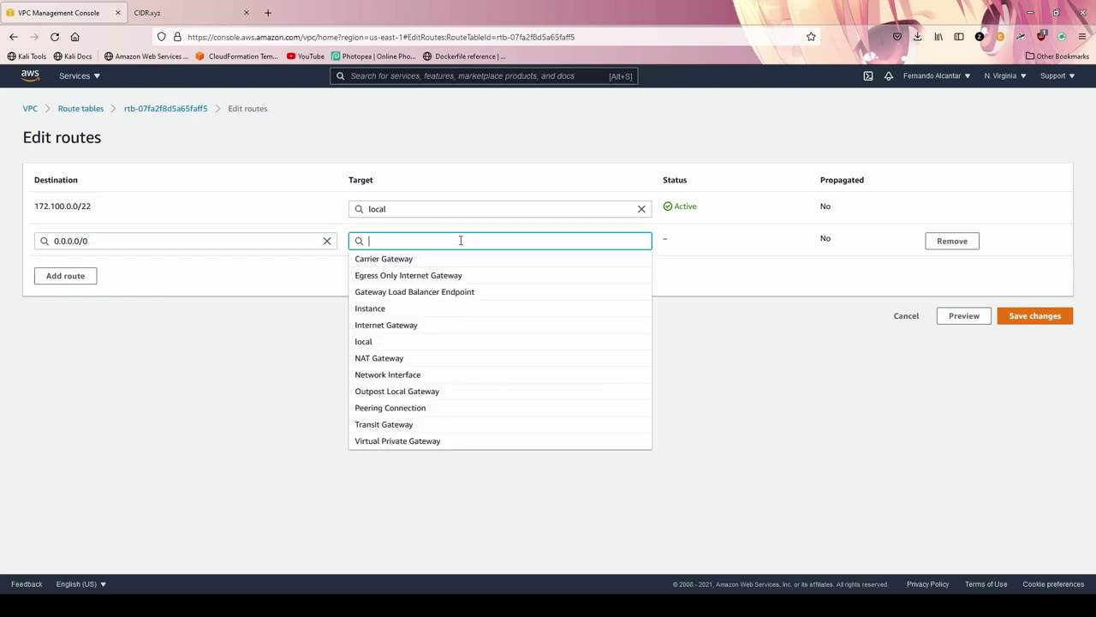
{"action": "type", "text": "igw-"}
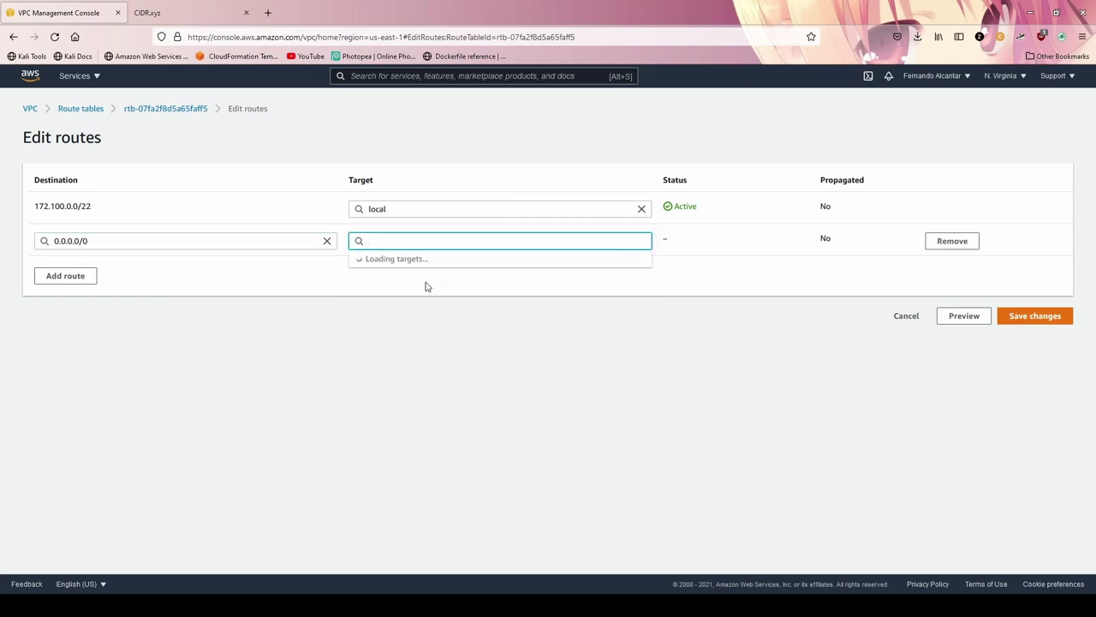
{"action": "left_click", "coordinate": [426, 259]}
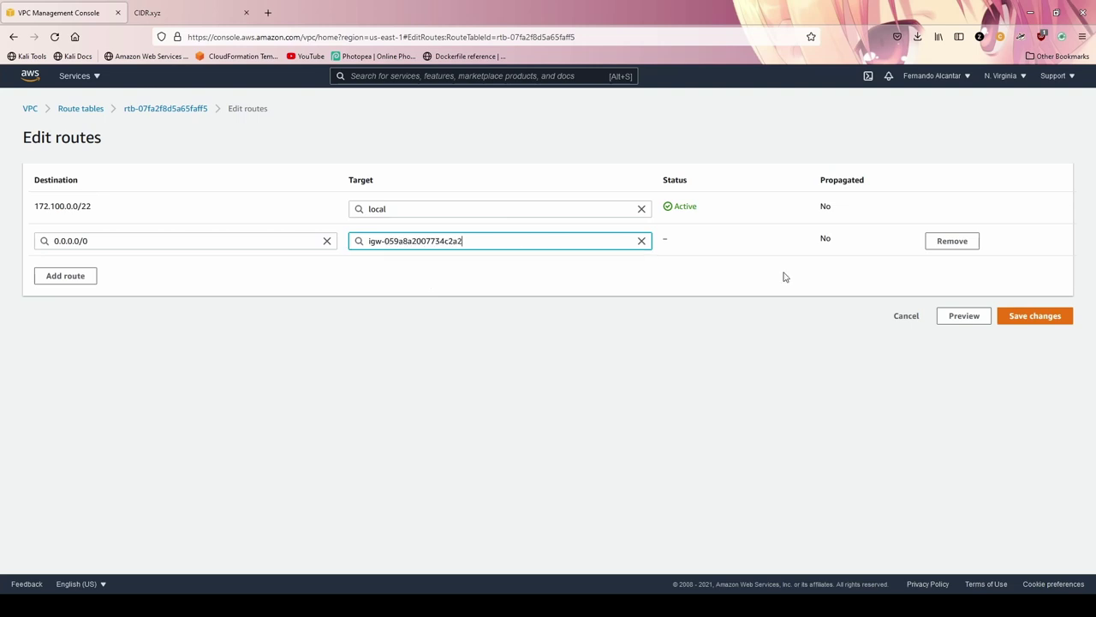
{"action": "left_click", "coordinate": [1028, 316]}
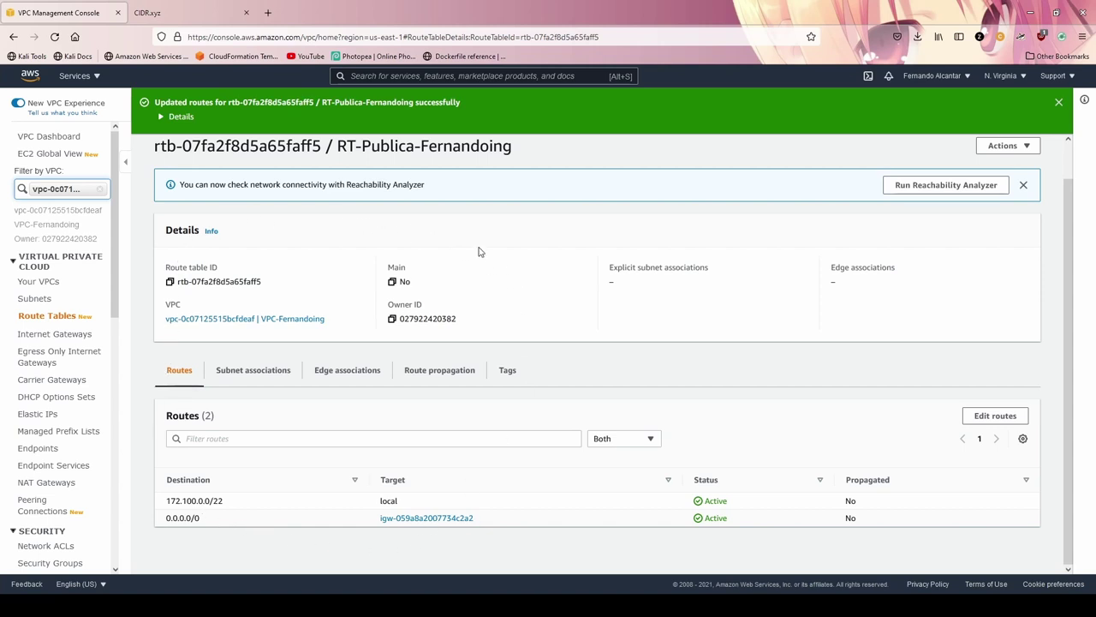
{"action": "left_click_drag", "start_coordinate": [167, 527], "coordinate": [202, 521]}
{"action": "left_click_drag", "start_coordinate": [380, 519], "coordinate": [477, 523]}
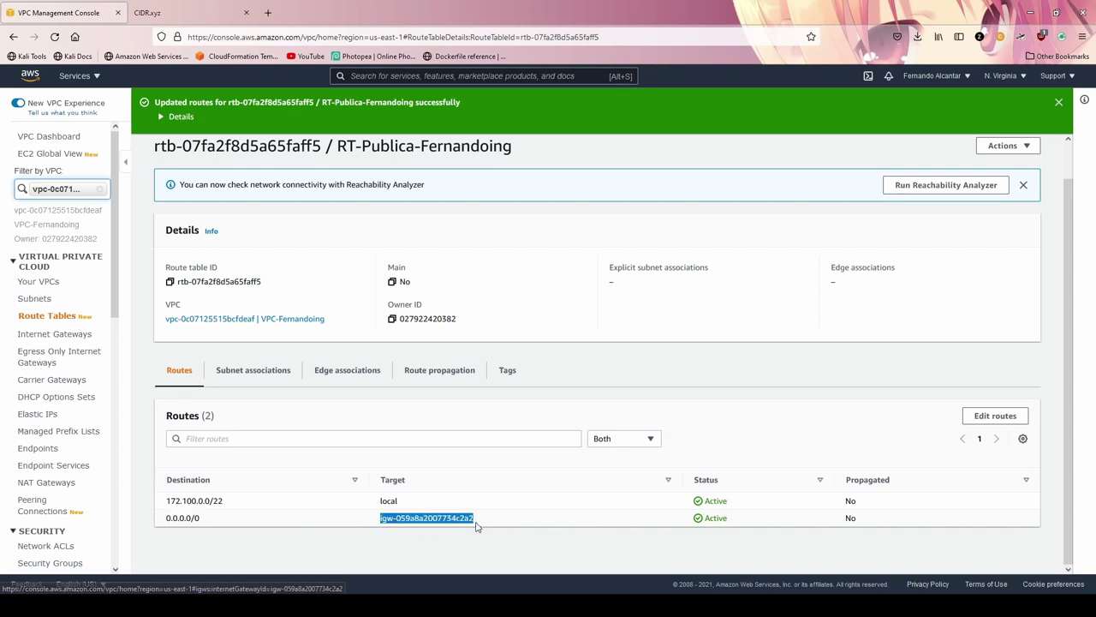
{"action": "left_click", "coordinate": [477, 551]}
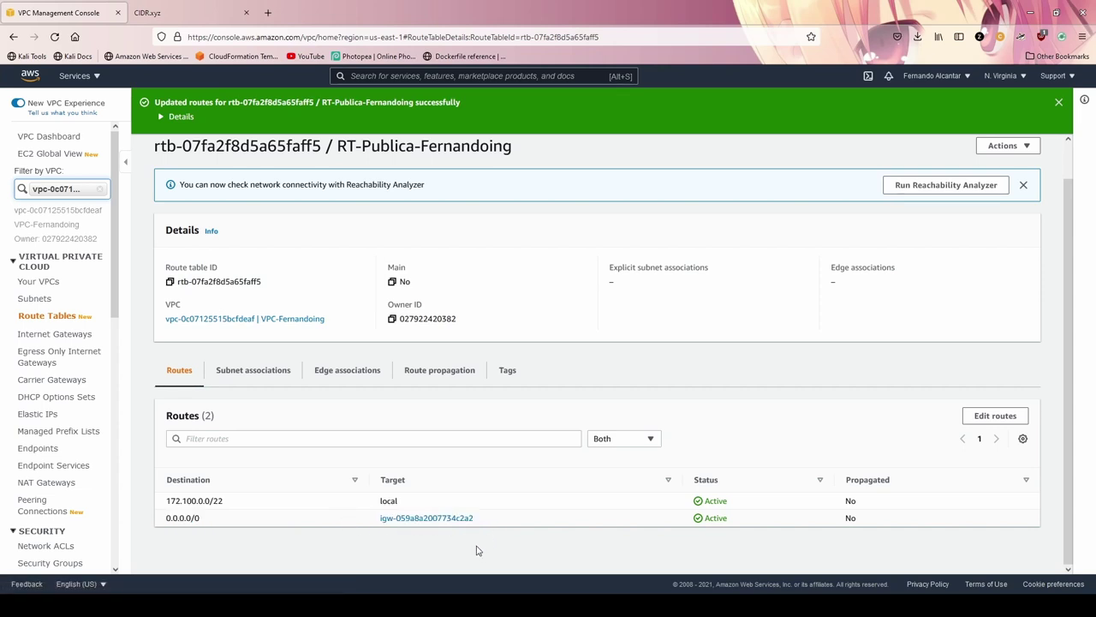
Explicitly associate the SubnetPublica-1A subnet with the RT-Publica-Fernandoing route table and save the association
{"action": "left_click", "coordinate": [246, 375]}
{"action": "scroll", "coordinate": [548, 454], "scroll_direction": "down", "scroll_amount": 1}
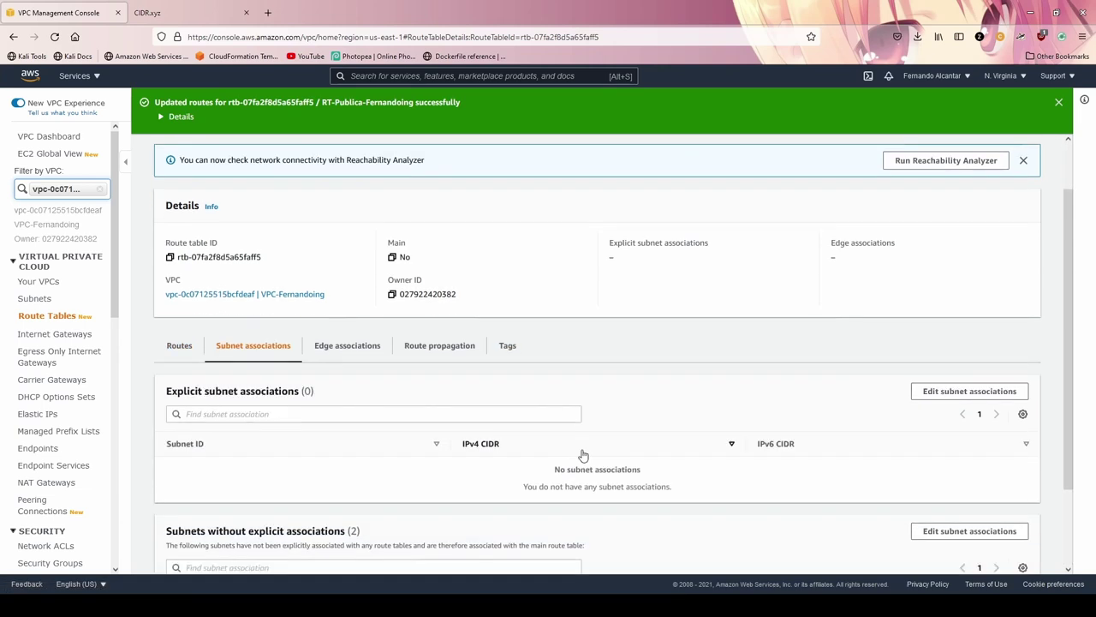
{"action": "scroll", "coordinate": [582, 455], "scroll_direction": "down", "scroll_amount": 2}
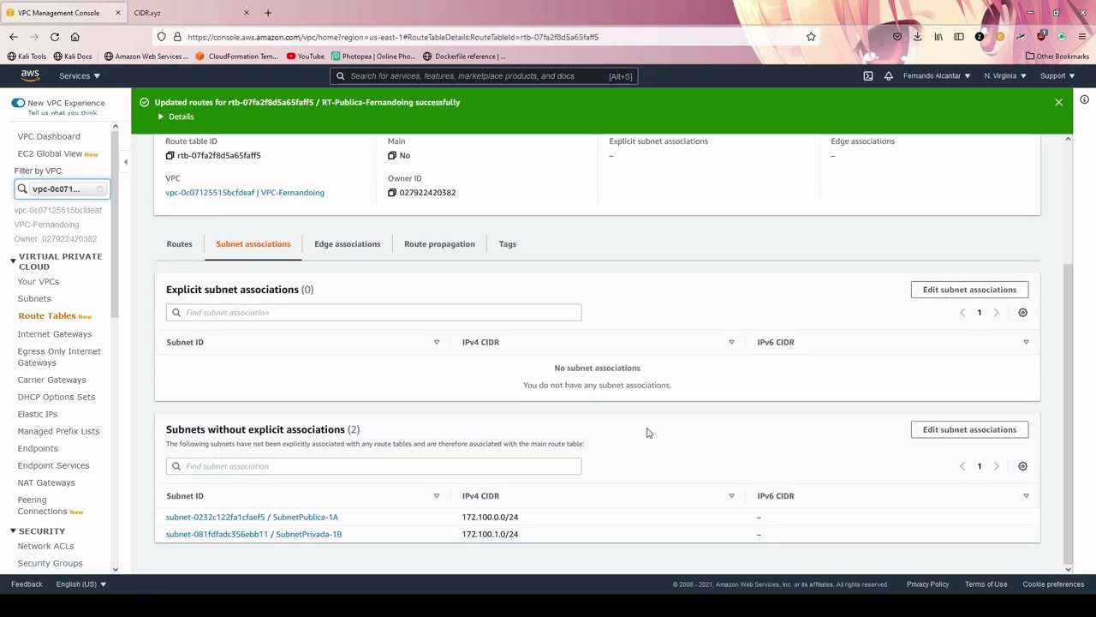
{"action": "left_click", "coordinate": [956, 296]}
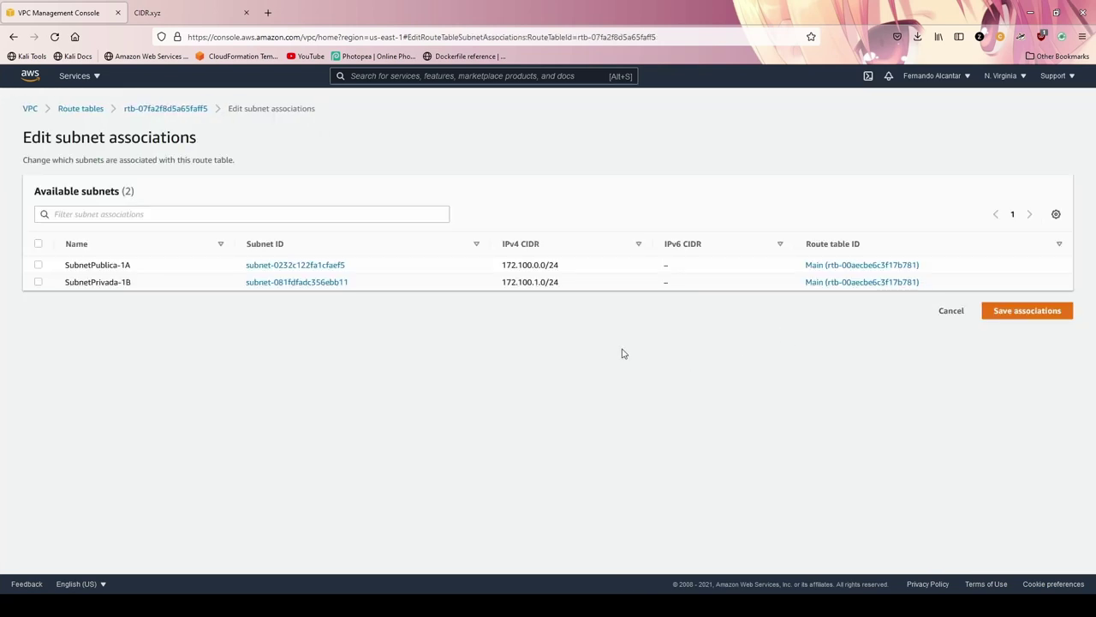
{"action": "left_click", "coordinate": [37, 265]}
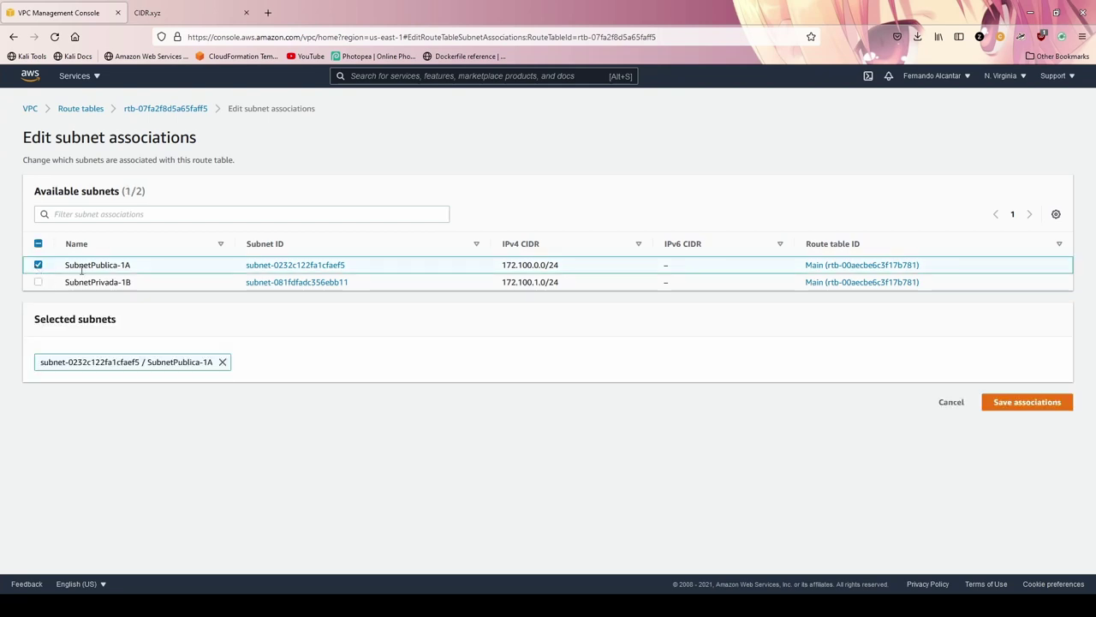
{"action": "left_click", "coordinate": [1030, 407]}
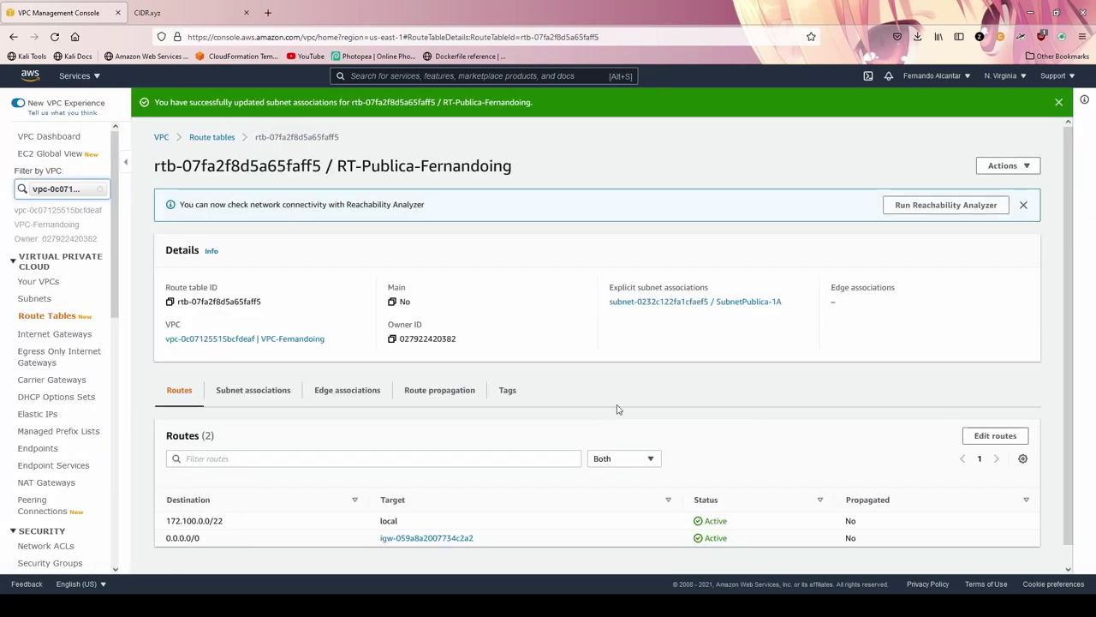
Examine the explicit and implicit subnet associations of the main route table and of RT-Publica-Fernandoing
{"action": "left_click", "coordinate": [46, 316]}
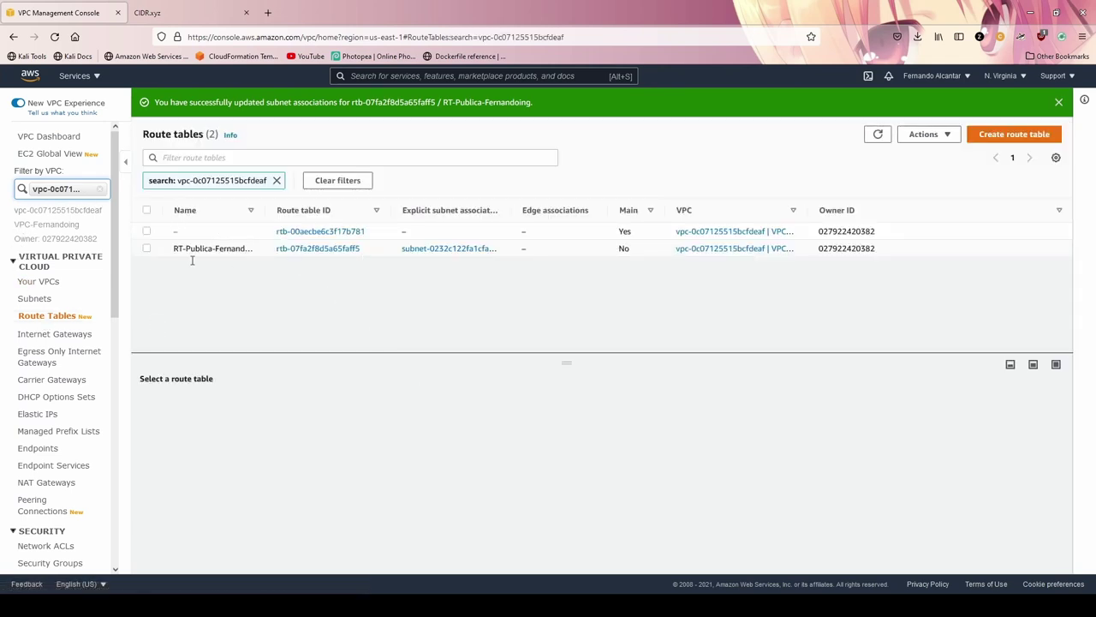
{"action": "left_click", "coordinate": [161, 232]}
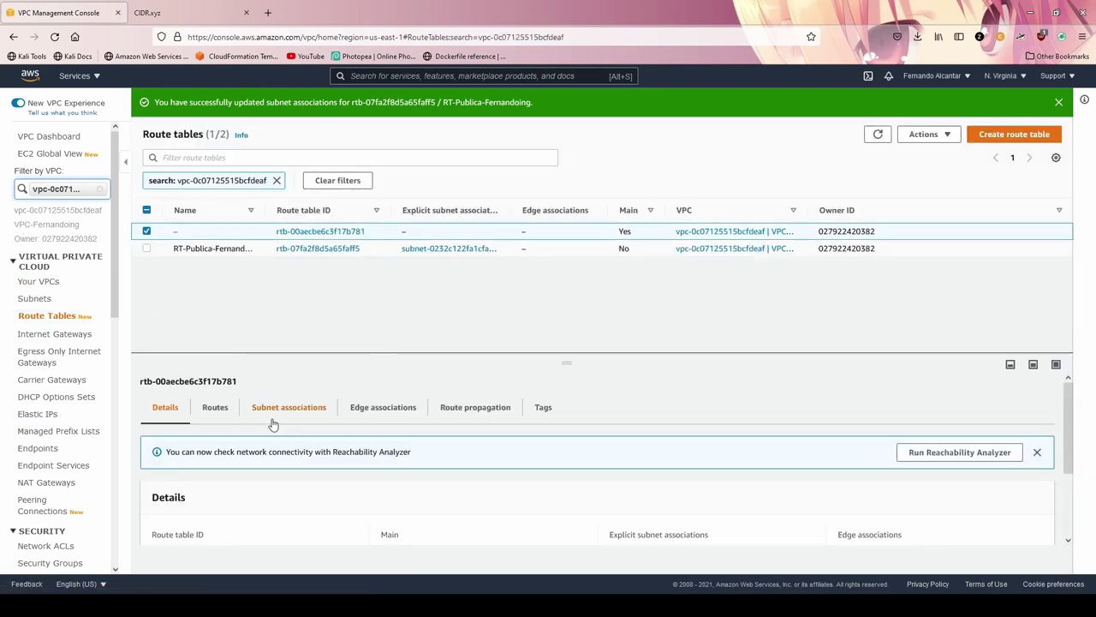
{"action": "left_click", "coordinate": [279, 411]}
{"action": "scroll", "coordinate": [343, 477], "scroll_direction": "down", "scroll_amount": 3}
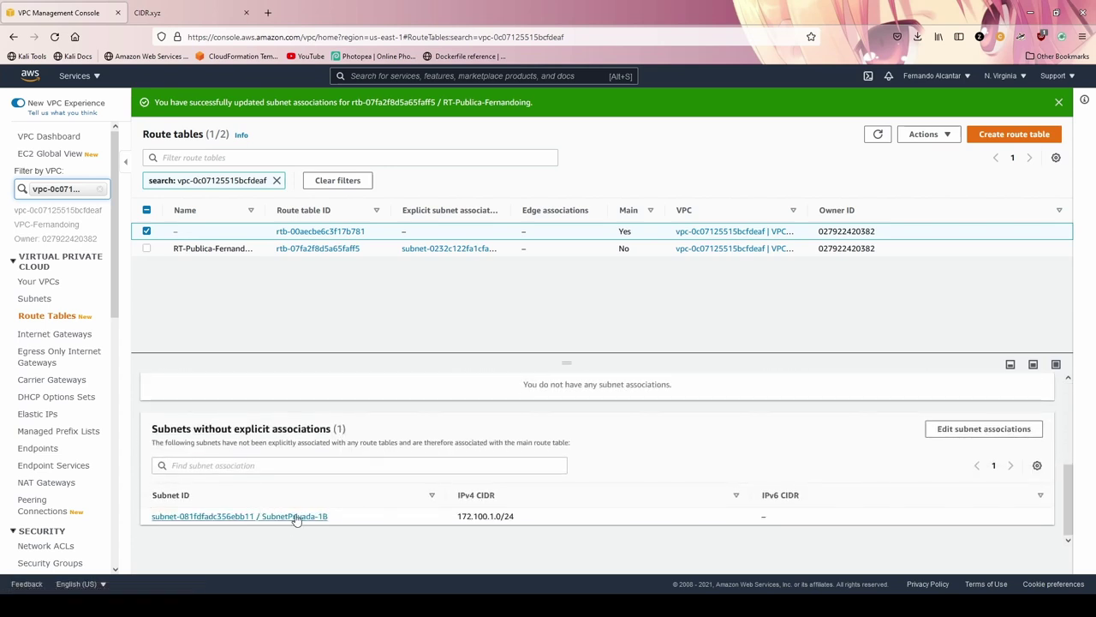
{"action": "left_click", "coordinate": [176, 250]}
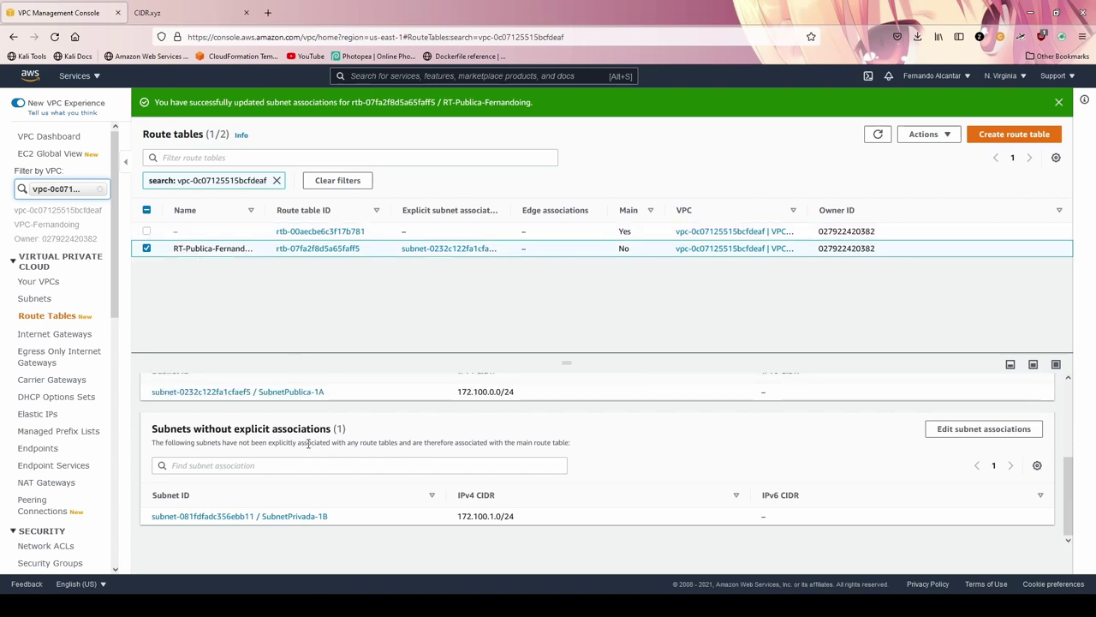
{"action": "scroll", "coordinate": [313, 449], "scroll_direction": "up", "scroll_amount": 1}
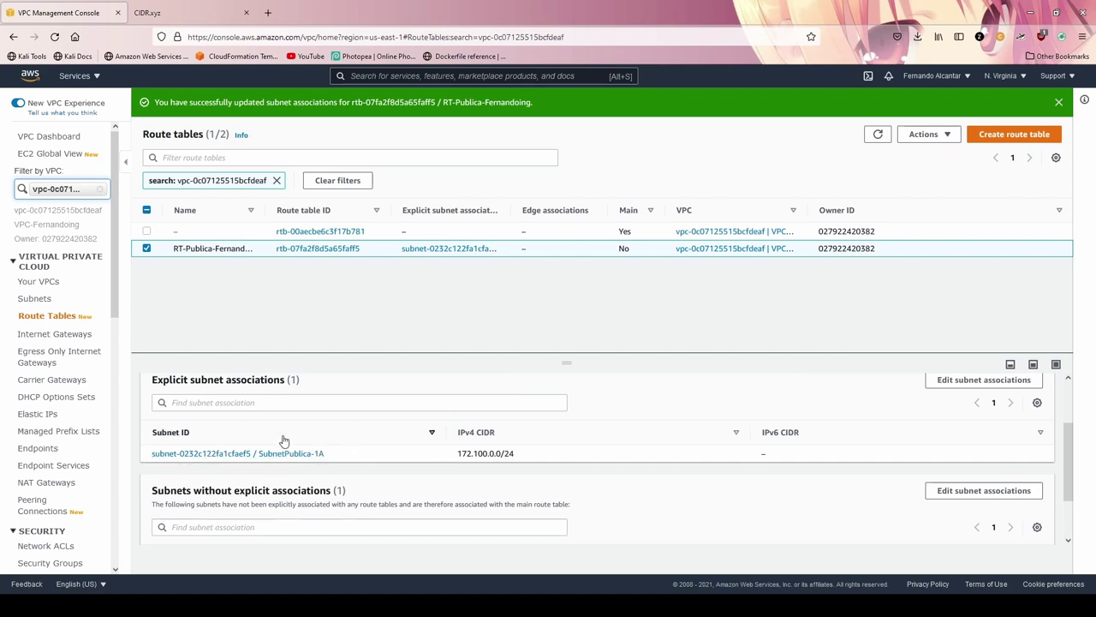
{"action": "scroll", "coordinate": [353, 441], "scroll_direction": "down", "scroll_amount": 1}
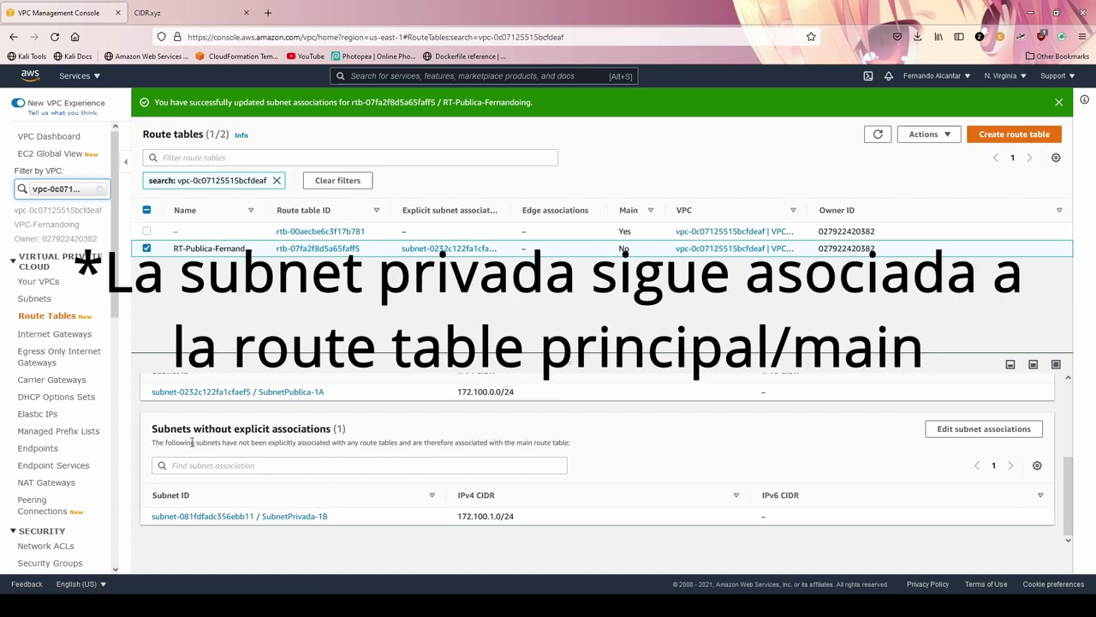
{"action": "left_click_drag", "start_coordinate": [191, 442], "coordinate": [573, 440]}
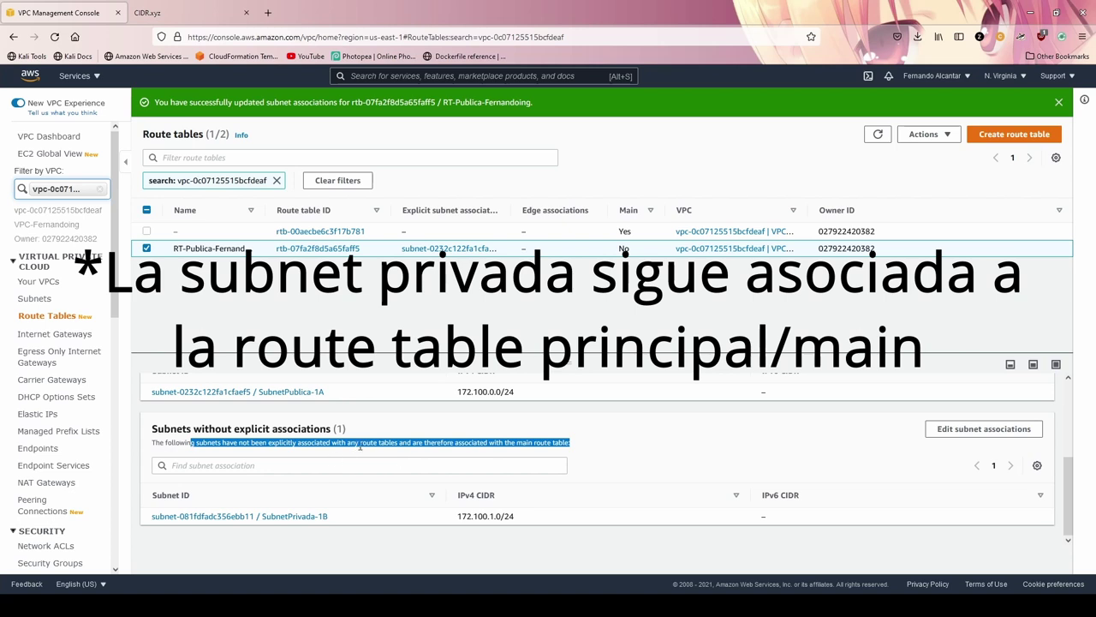
{"action": "scroll", "coordinate": [380, 497], "scroll_direction": "up", "scroll_amount": 3}
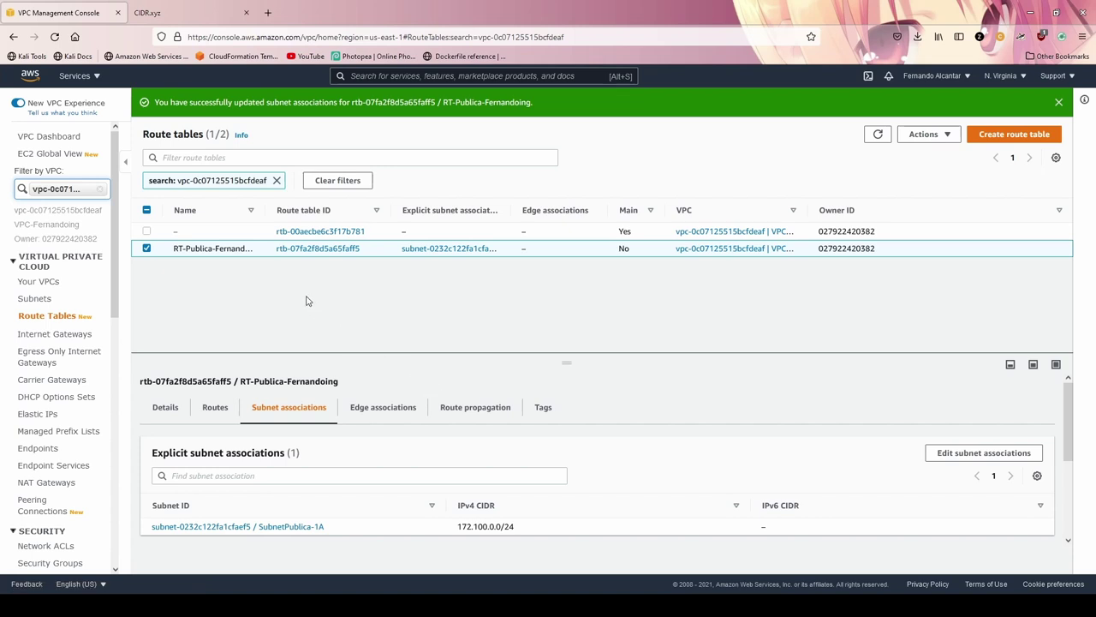
Start launching an EC2 instance with the 64-bit (x86) Amazon Linux 2 AMI and the t2.micro instance type
{"action": "left_click", "coordinate": [382, 76]}
{"action": "type", "text": "ec2"}
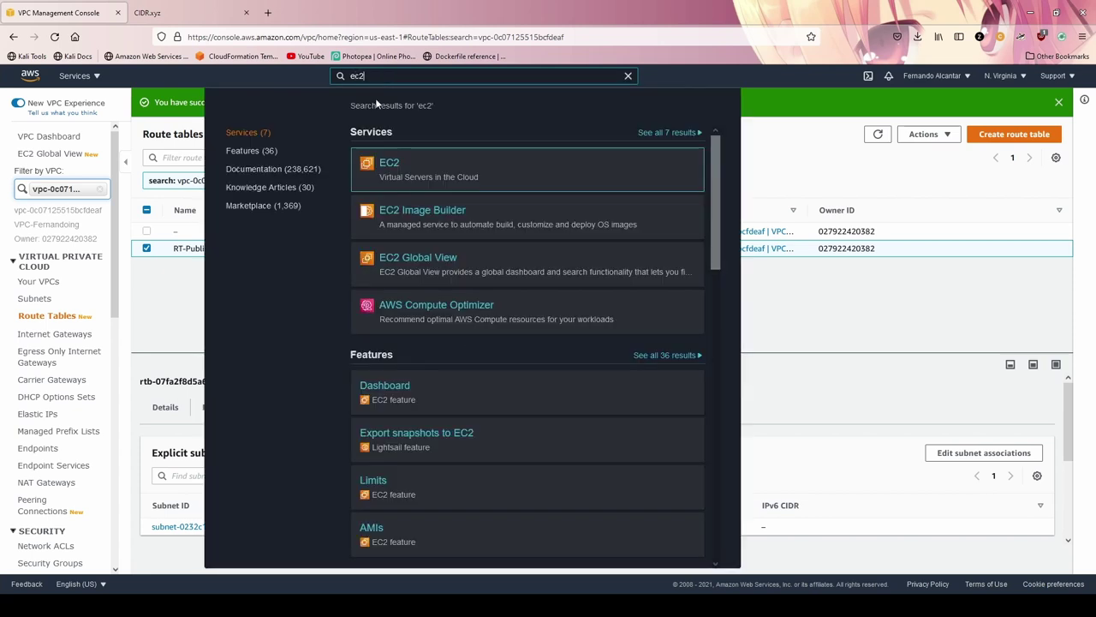
{"action": "left_click", "coordinate": [389, 163]}
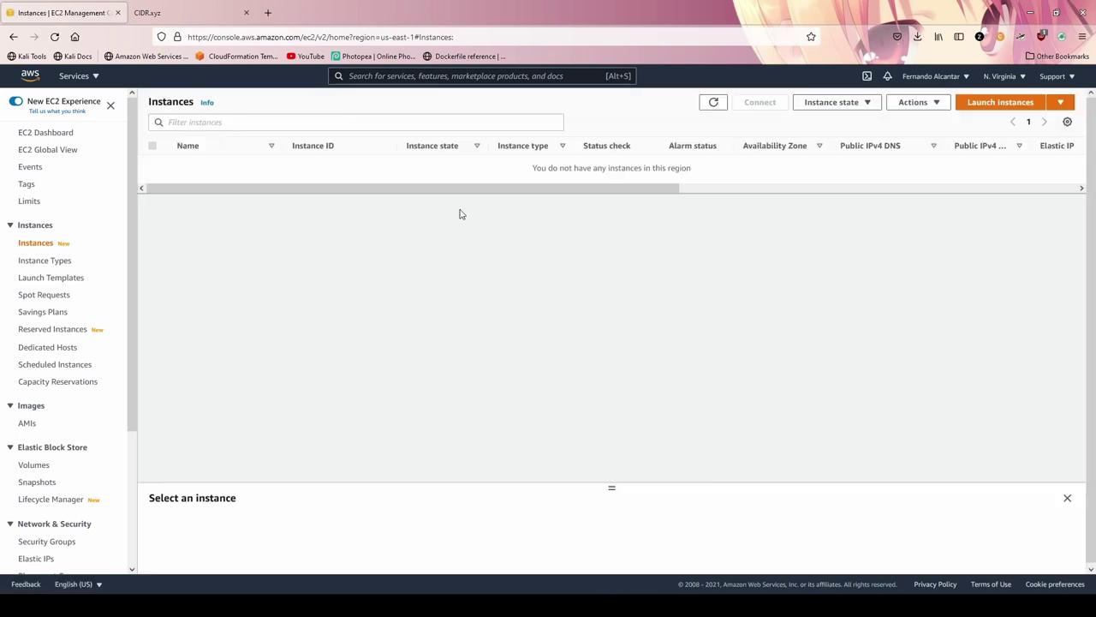
{"action": "left_click", "coordinate": [1002, 104]}
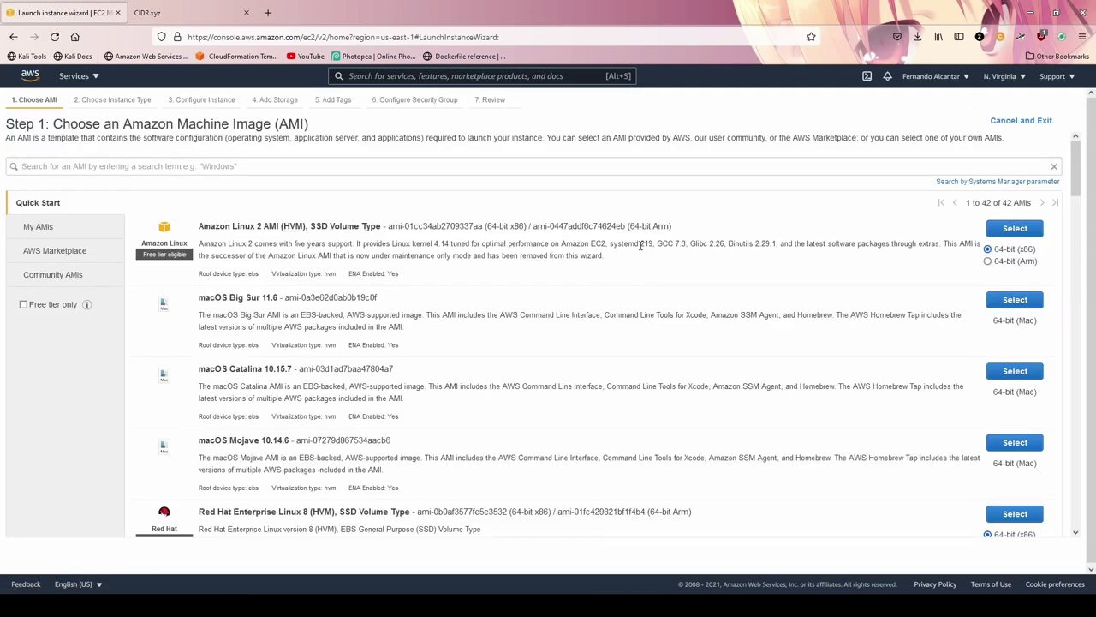
{"action": "left_click", "coordinate": [993, 233]}
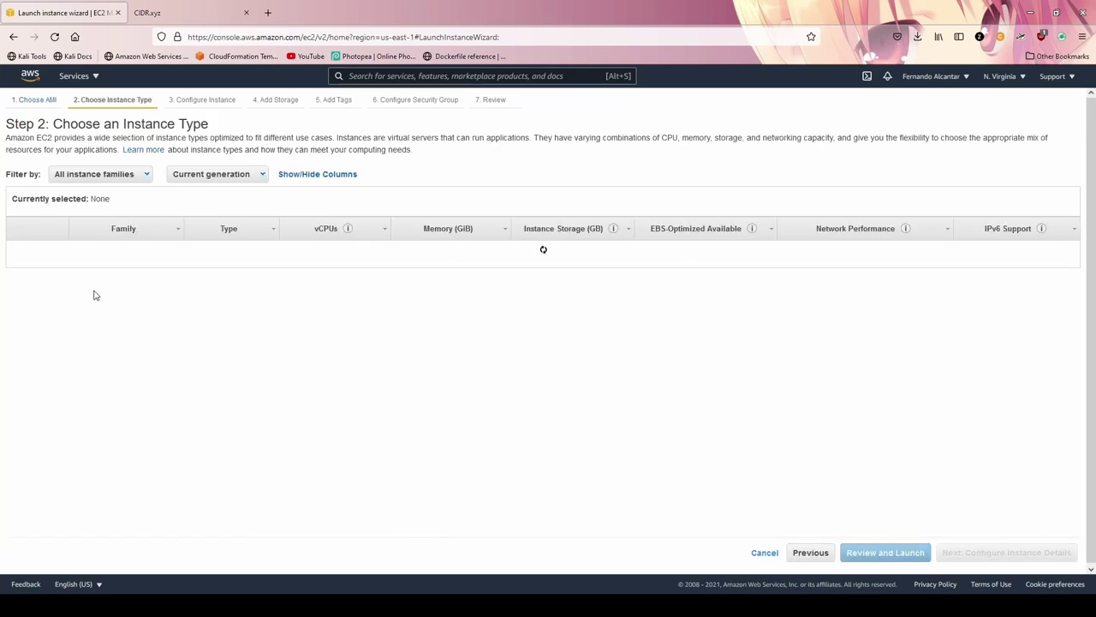
{"action": "mouse_move", "coordinate": [260, 277]}
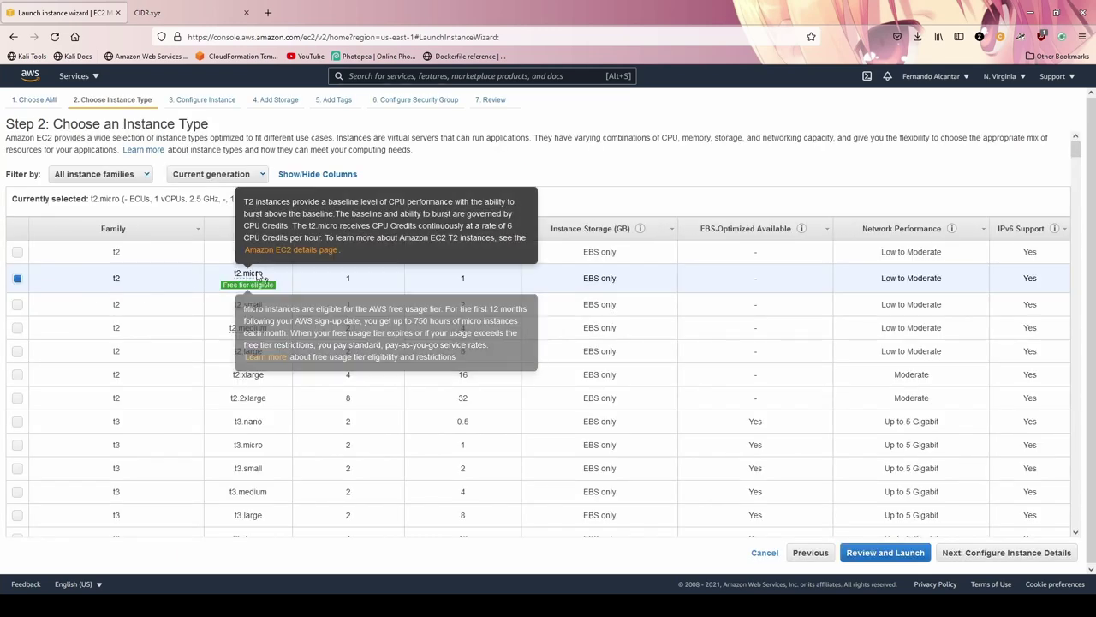
{"action": "left_click", "coordinate": [967, 553]}
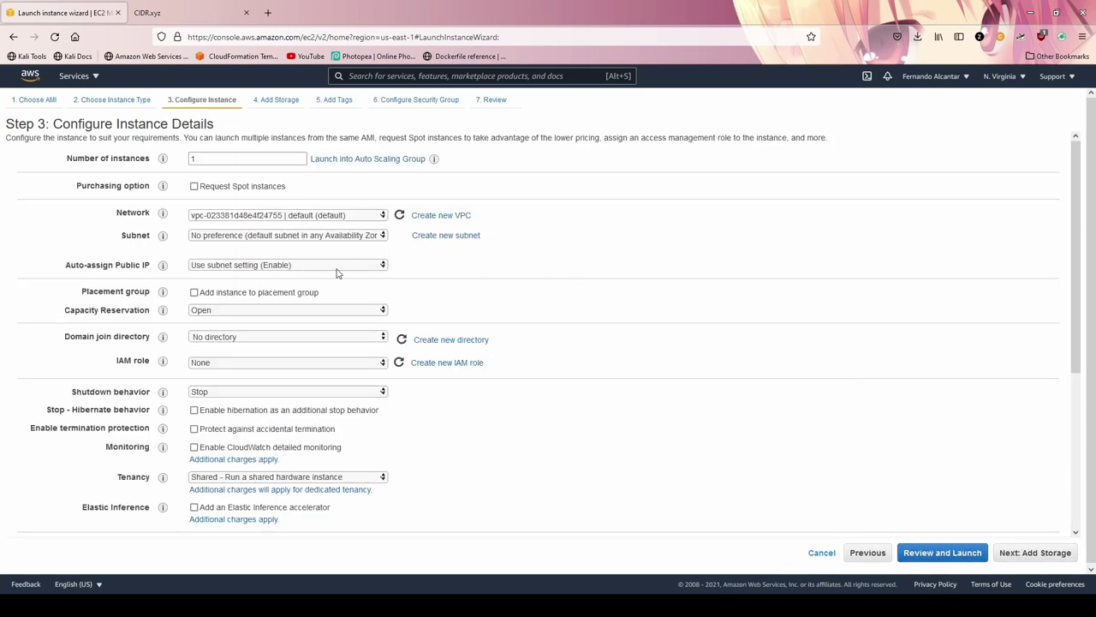
Place the instance in the VPC-Fernandoing network and SubnetPublica-1A subnet, and accept the default storage
{"action": "left_click_drag", "start_coordinate": [112, 214], "coordinate": [168, 215]}
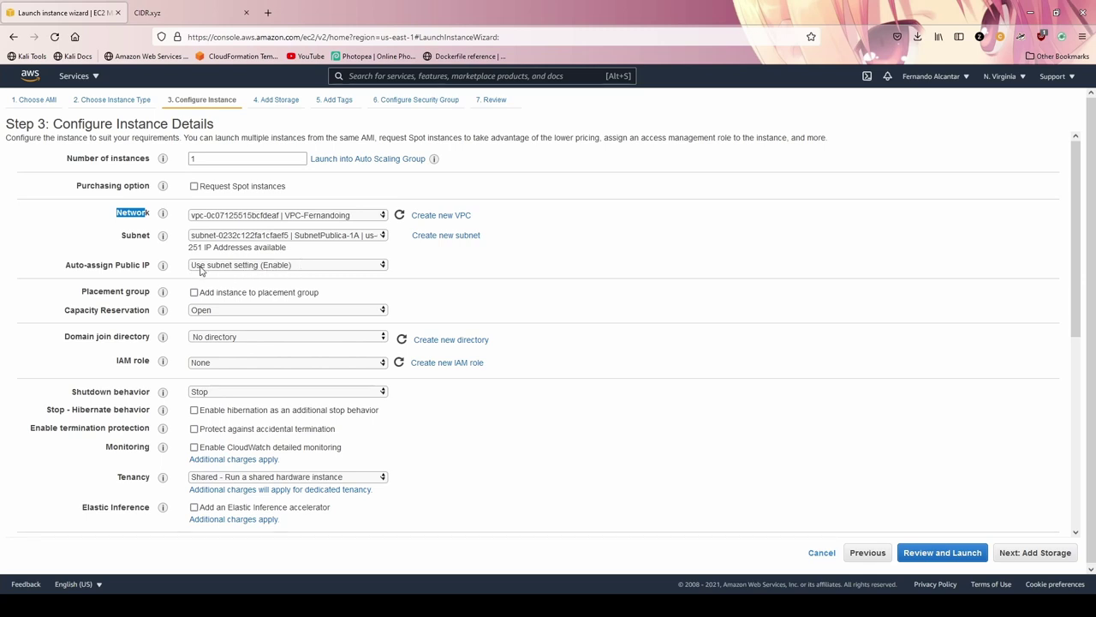
{"action": "left_click", "coordinate": [309, 247]}
{"action": "left_click", "coordinate": [1038, 554]}
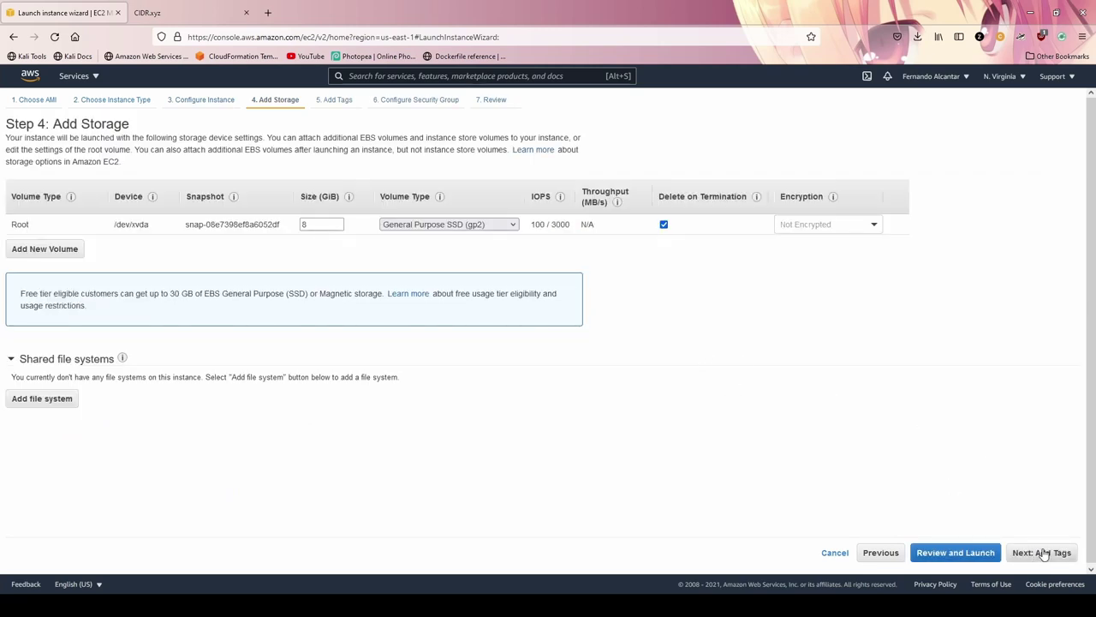
{"action": "left_click", "coordinate": [1041, 552]}
Add a tag to the instance with the key Name and the value Webserver
{"action": "left_click", "coordinate": [41, 298]}
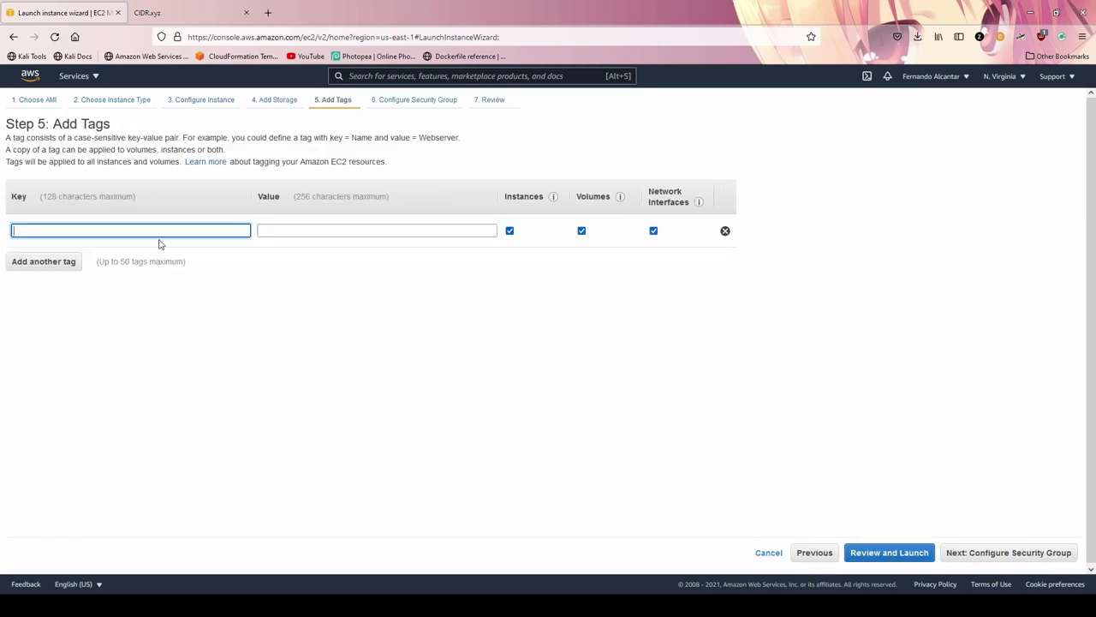
{"action": "type", "text": "Name"}
{"action": "key", "text": "Tab"}
{"action": "type", "text": "Webserver"}
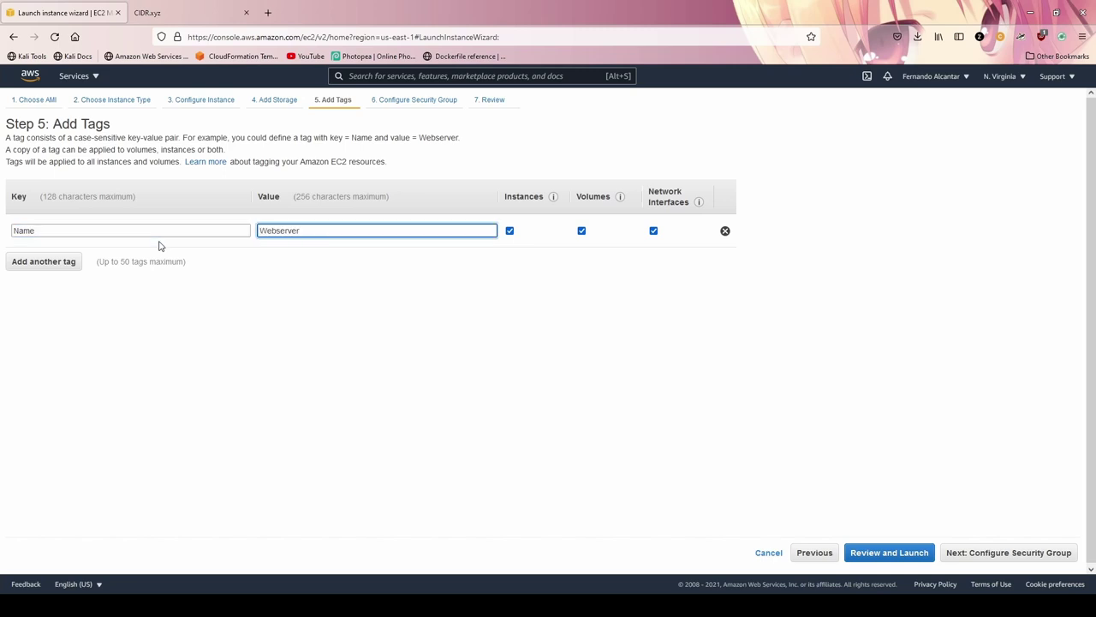
Create a new security group named ssh-access for the instance, keeping the default SSH rule, and proceed to the launch review
{"action": "left_click", "coordinate": [998, 554]}
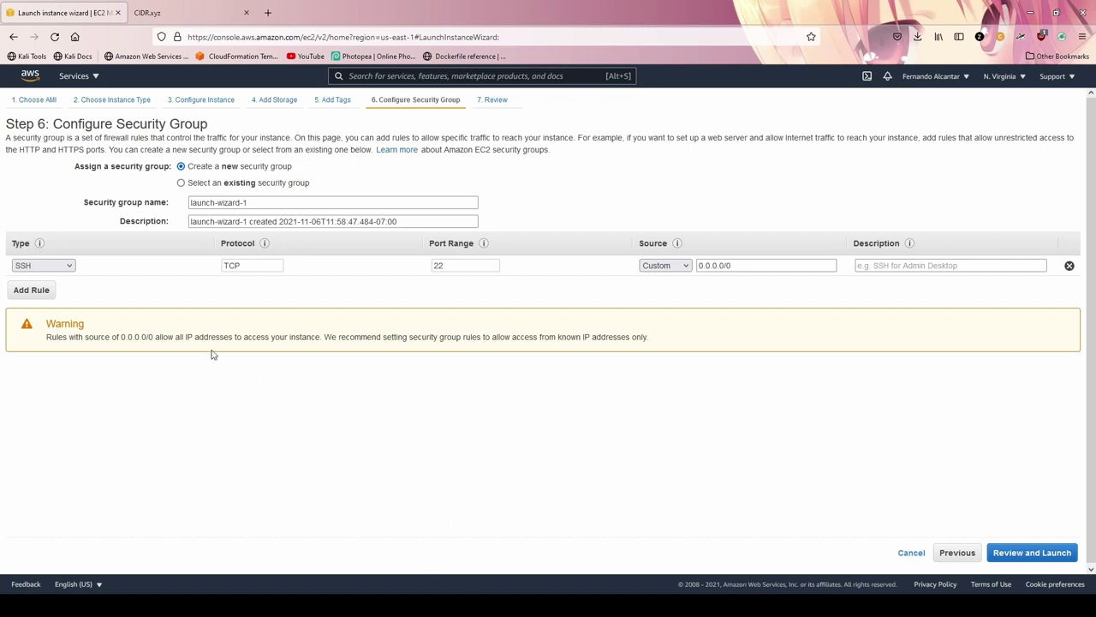
{"action": "mouse_move", "coordinate": [265, 243]}
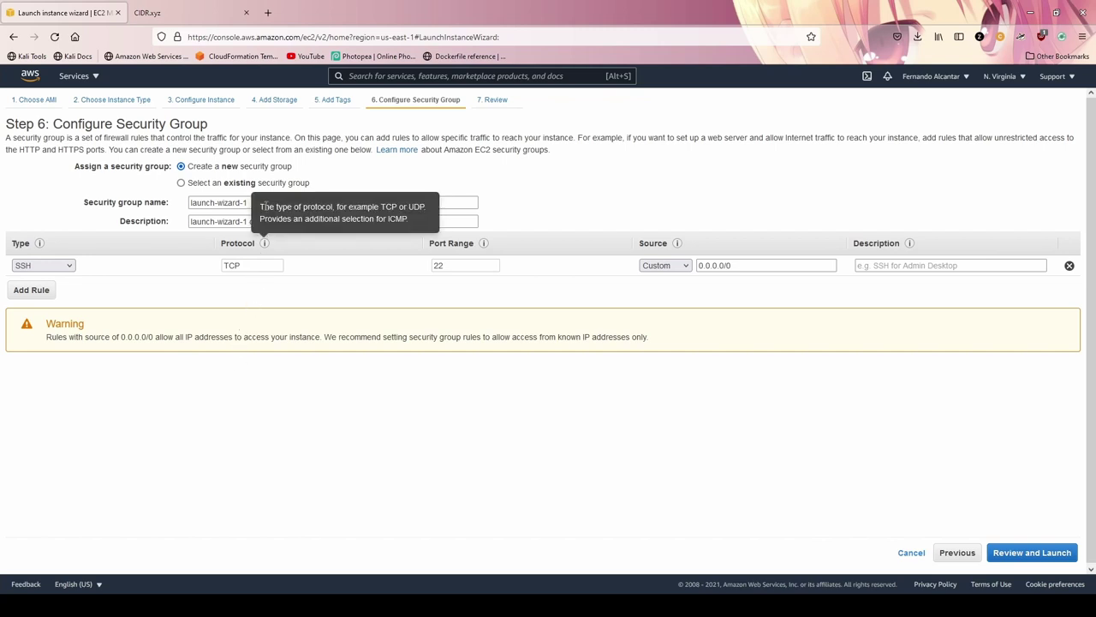
{"action": "triple_click", "coordinate": [218, 202]}
{"action": "key", "text": "BackSpace"}
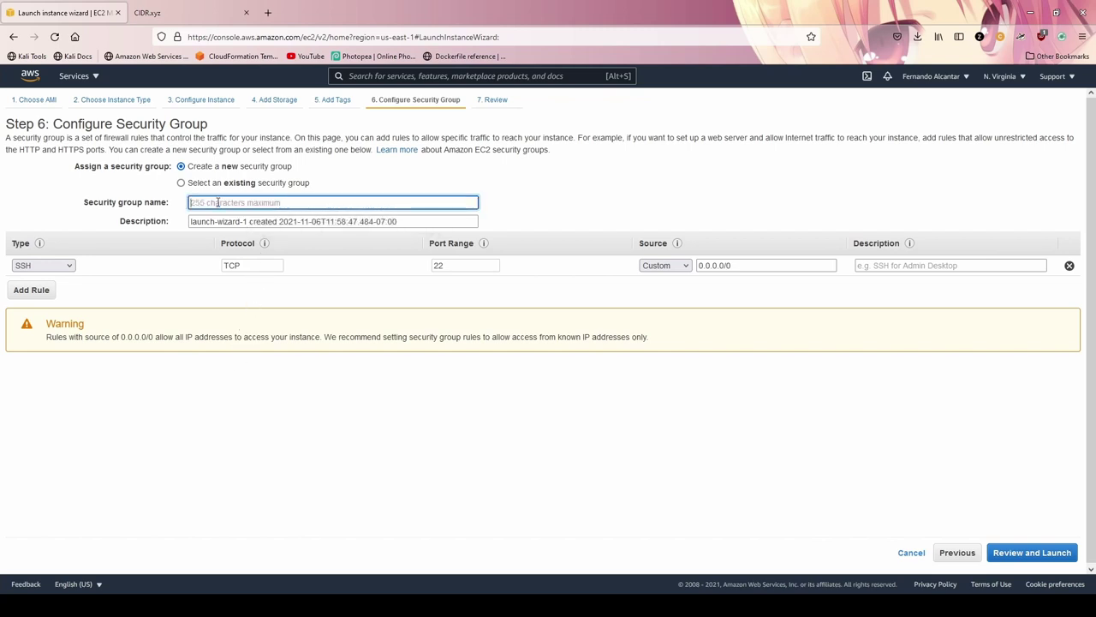
{"action": "type", "text": "ssh-access"}
{"action": "left_click", "coordinate": [1007, 476]}
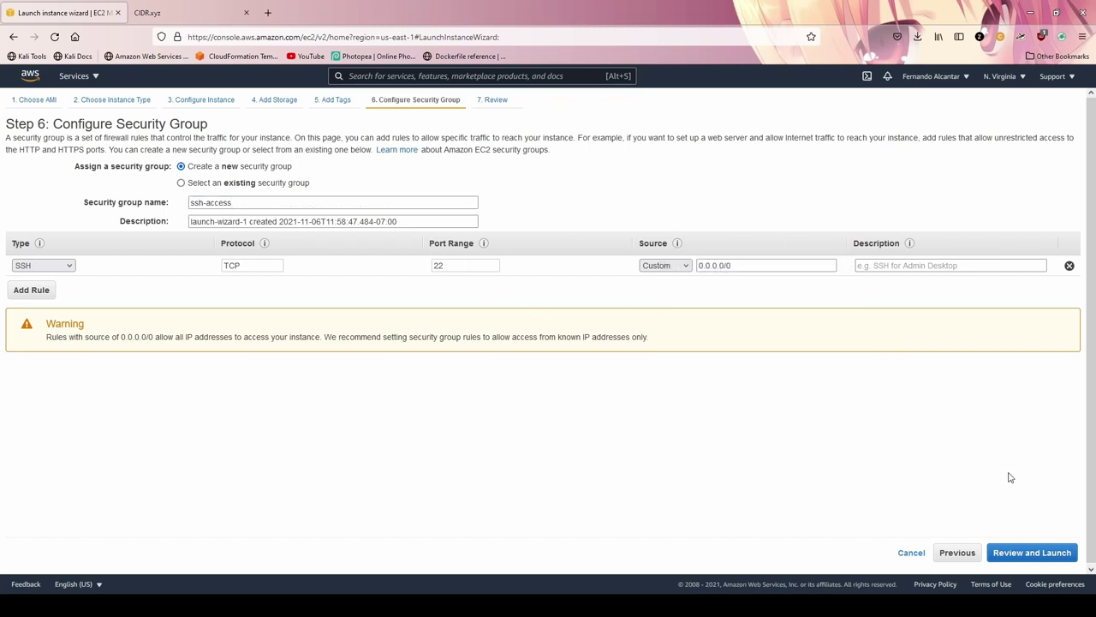
{"action": "left_click", "coordinate": [1029, 553]}
{"action": "scroll", "coordinate": [1011, 505], "scroll_direction": "down", "scroll_amount": 2}
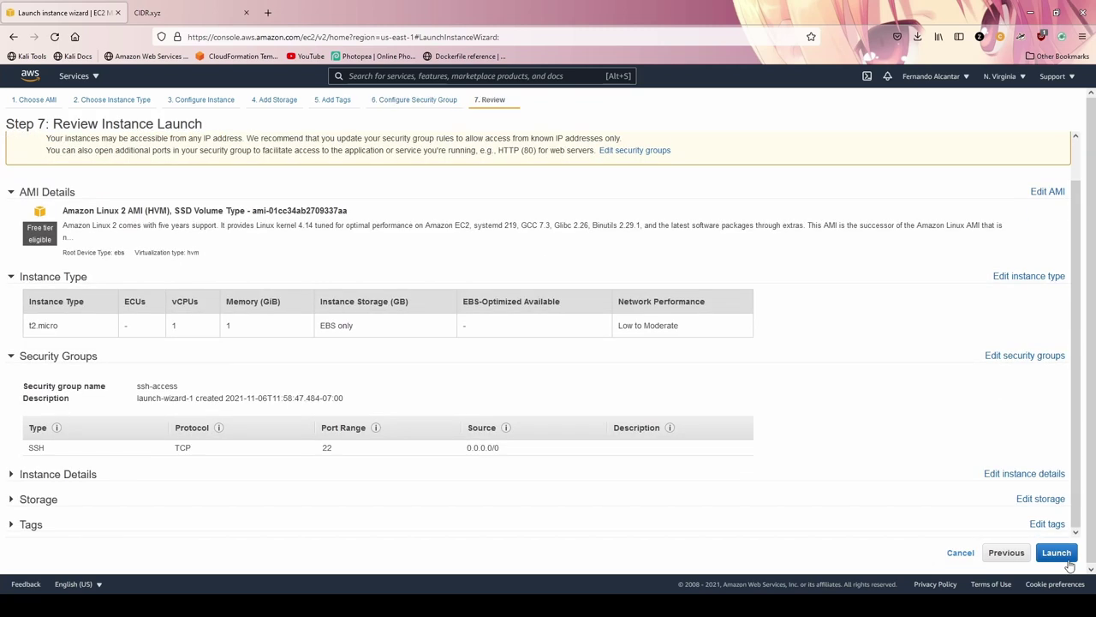
Launch the instance with a new RSA key pair named Fernandoing-Virginia, downloading its private key file, and open the instances list
{"action": "left_click", "coordinate": [1060, 556]}
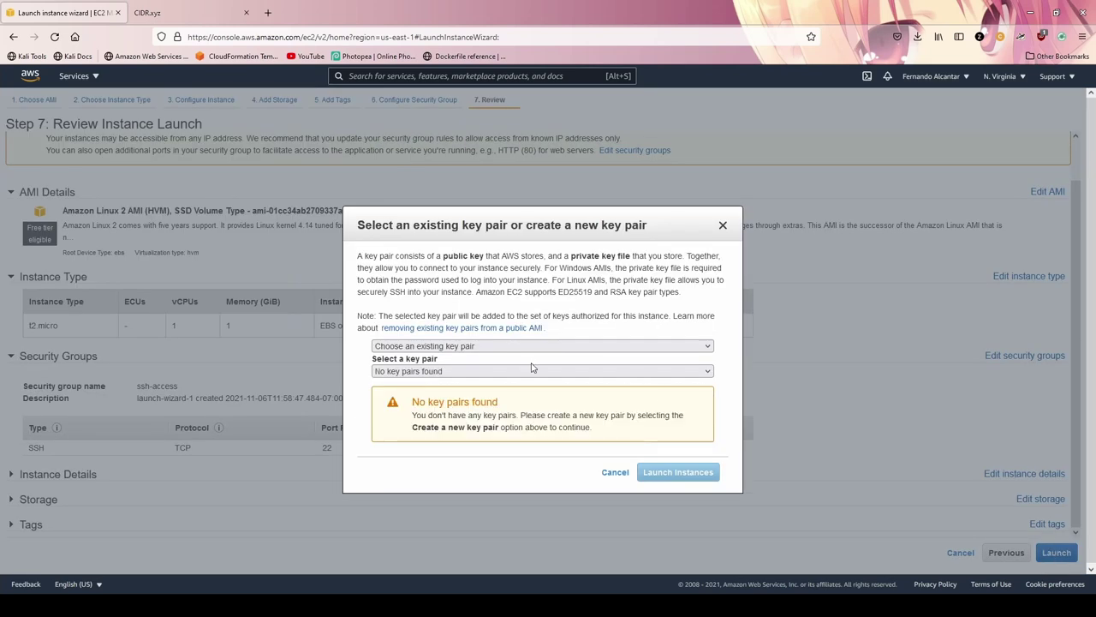
{"action": "left_click", "coordinate": [490, 346]}
{"action": "left_click", "coordinate": [484, 374]}
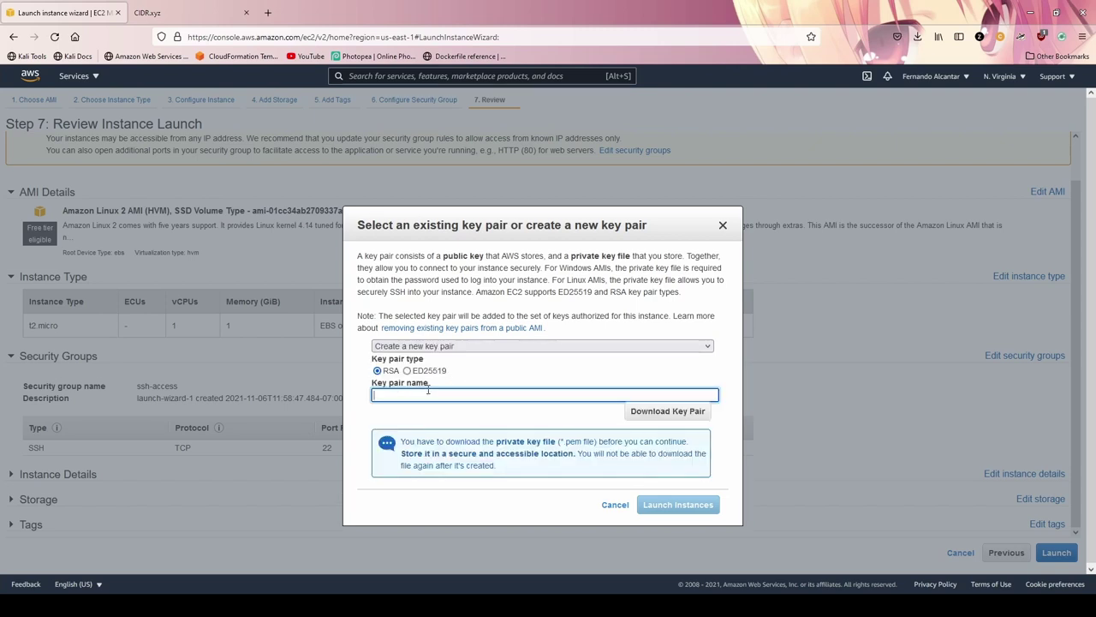
{"action": "type", "text": "Fernandoing-Virginia"}
{"action": "left_click", "coordinate": [656, 410]}
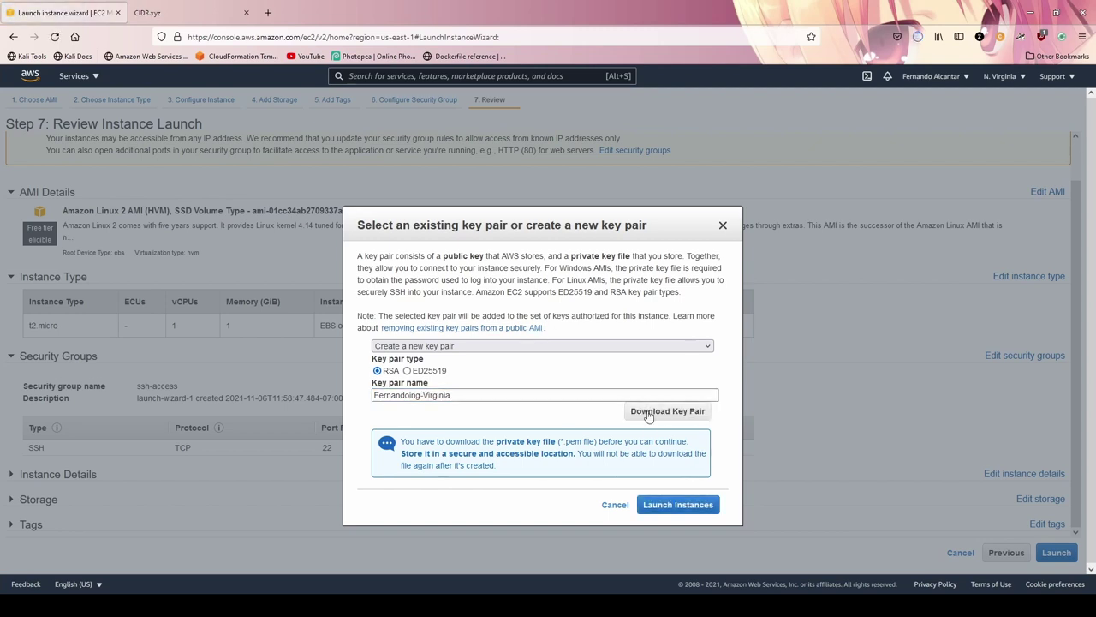
{"action": "left_click", "coordinate": [678, 506]}
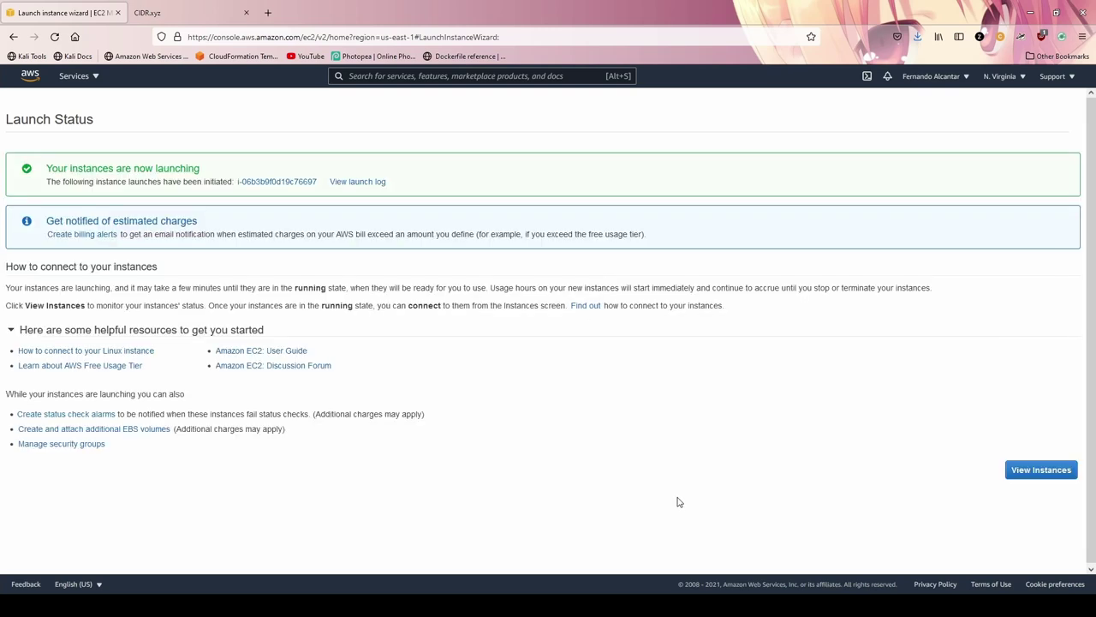
{"action": "left_click", "coordinate": [1051, 471]}
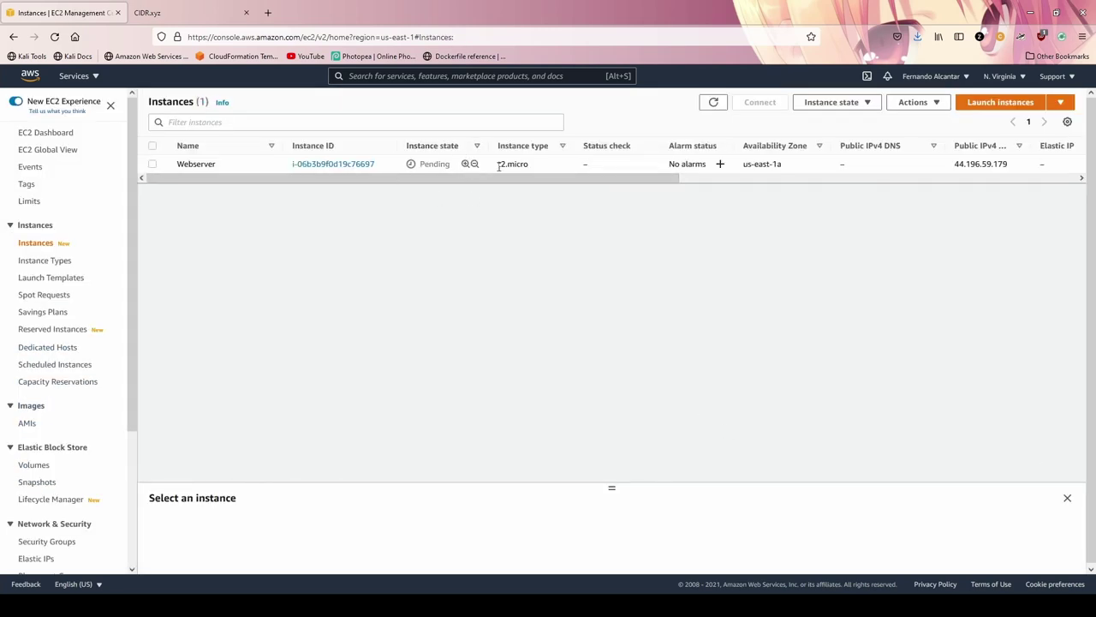
Configure another 64-bit (x86) Amazon Linux 2 t2.micro instance in the VPC-Fernandoing network and SubnetPrivada-1B subnet, accepting the default storage
{"action": "left_click", "coordinate": [1002, 105]}
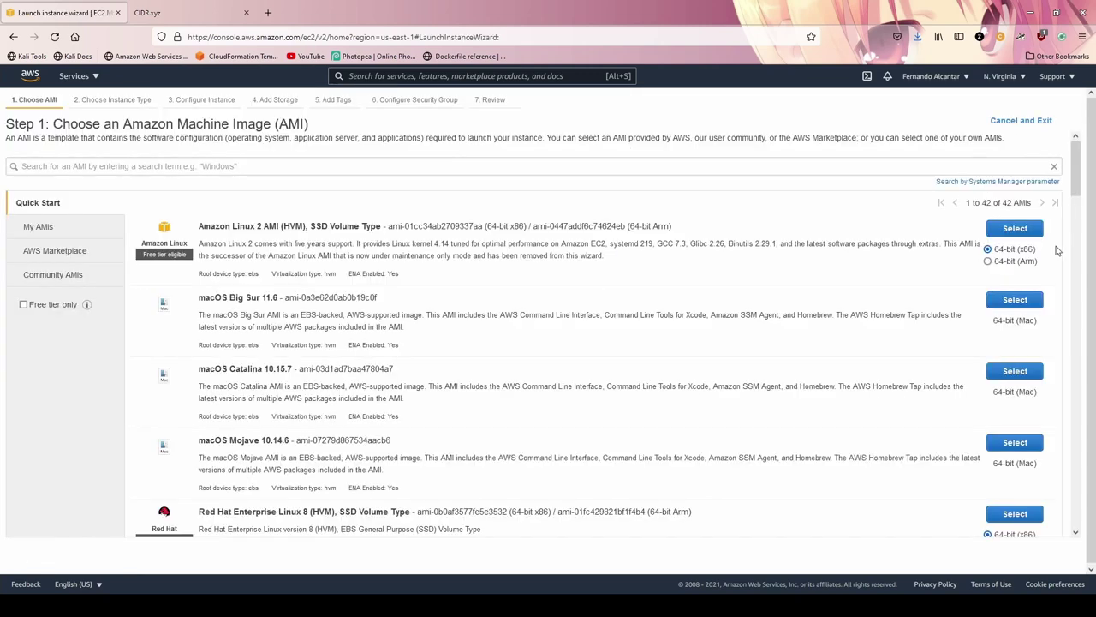
{"action": "left_click", "coordinate": [1014, 229]}
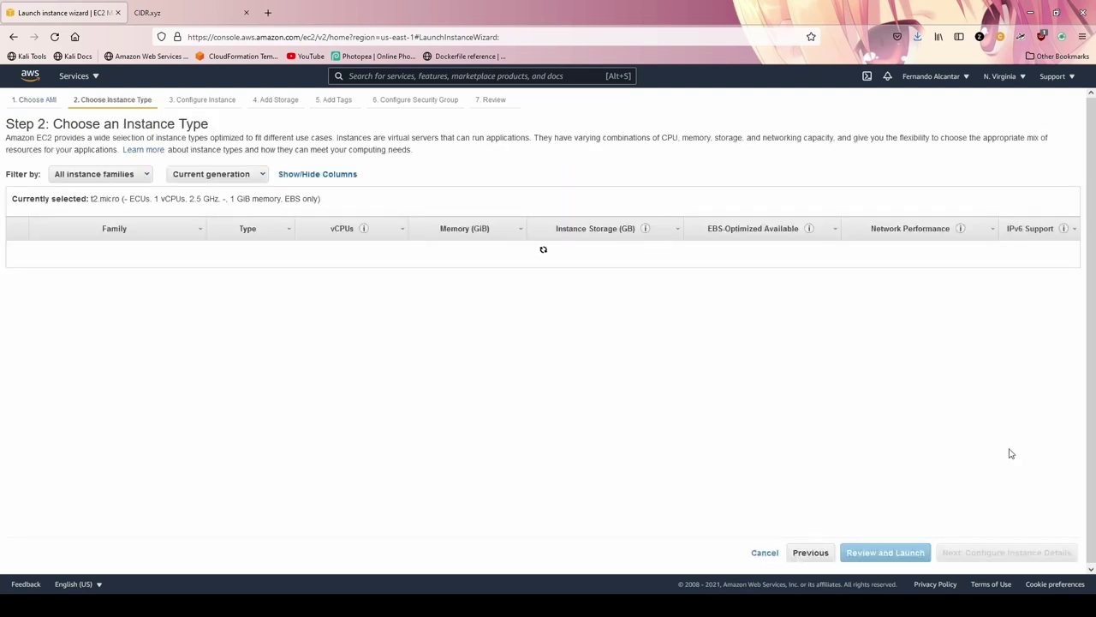
{"action": "left_click", "coordinate": [1003, 554]}
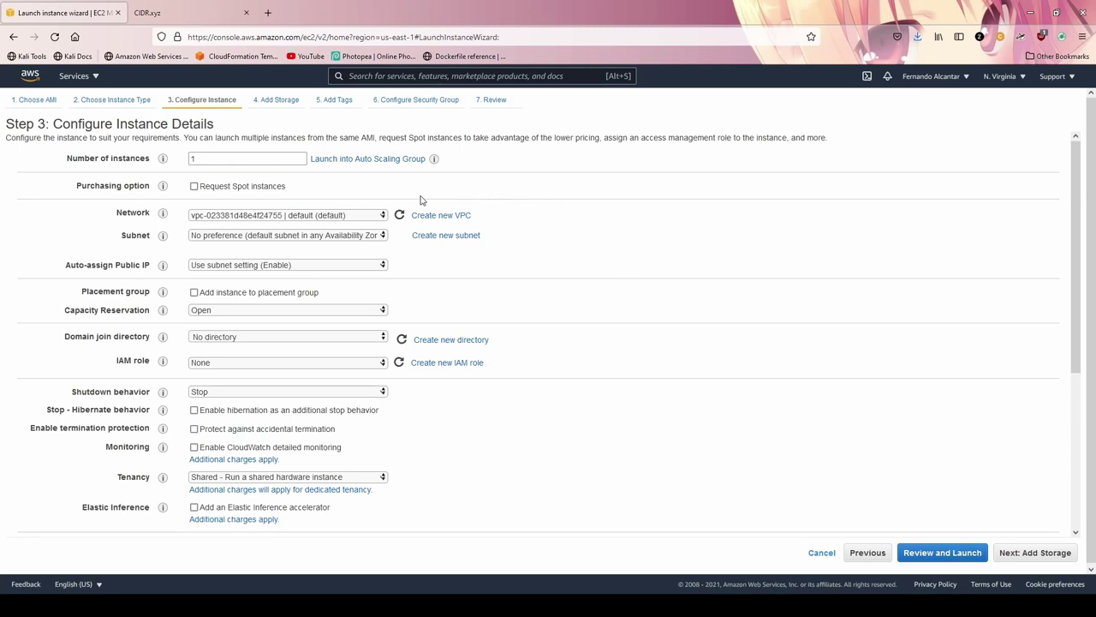
{"action": "left_click", "coordinate": [350, 263]}
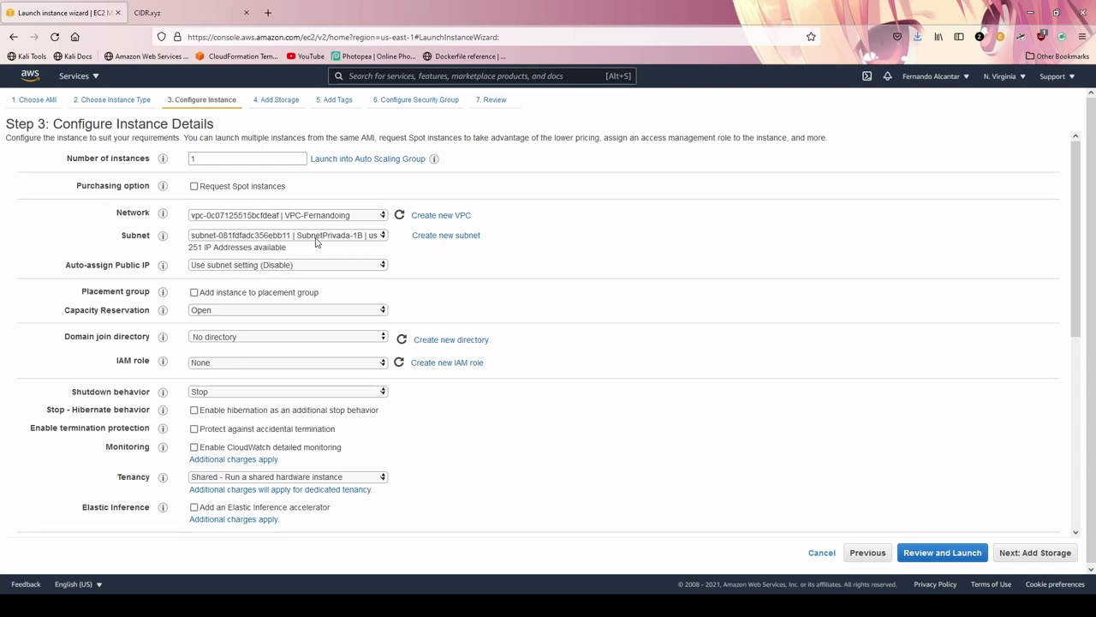
{"action": "left_click", "coordinate": [1034, 552]}
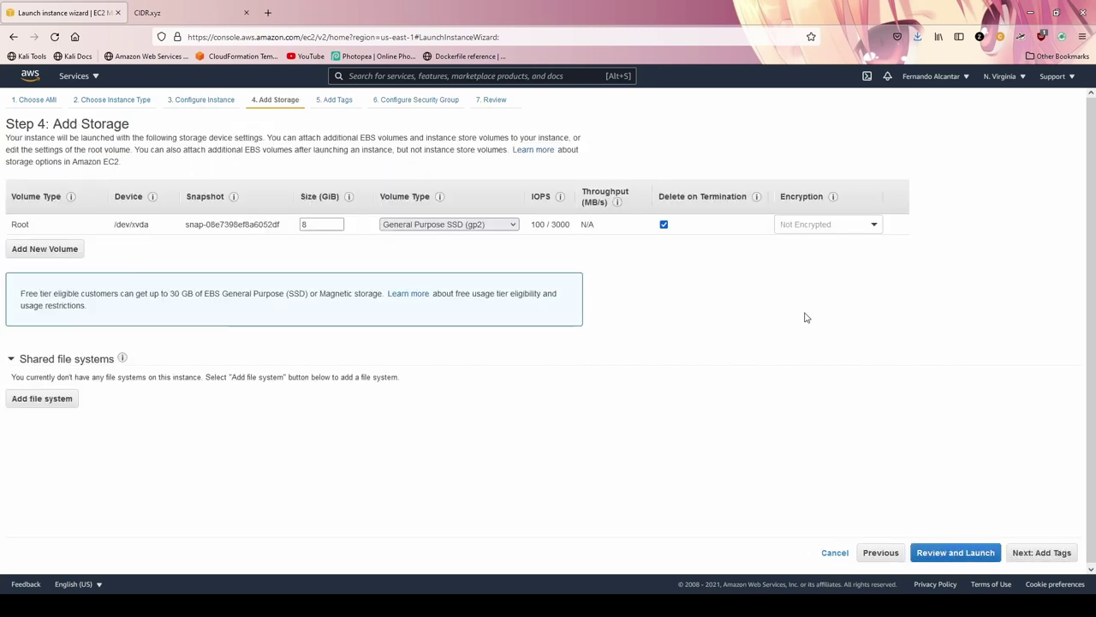
{"action": "left_click", "coordinate": [1047, 553]}
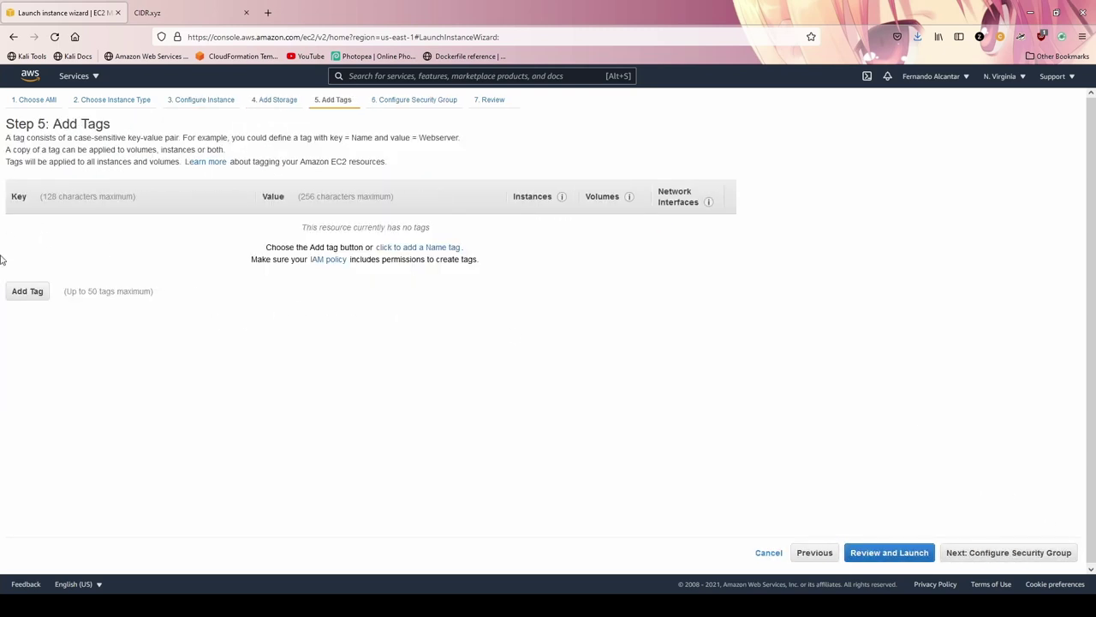
Add a tag to the new instance with the key Name and the value DBserver
{"action": "type", "text": "N"}
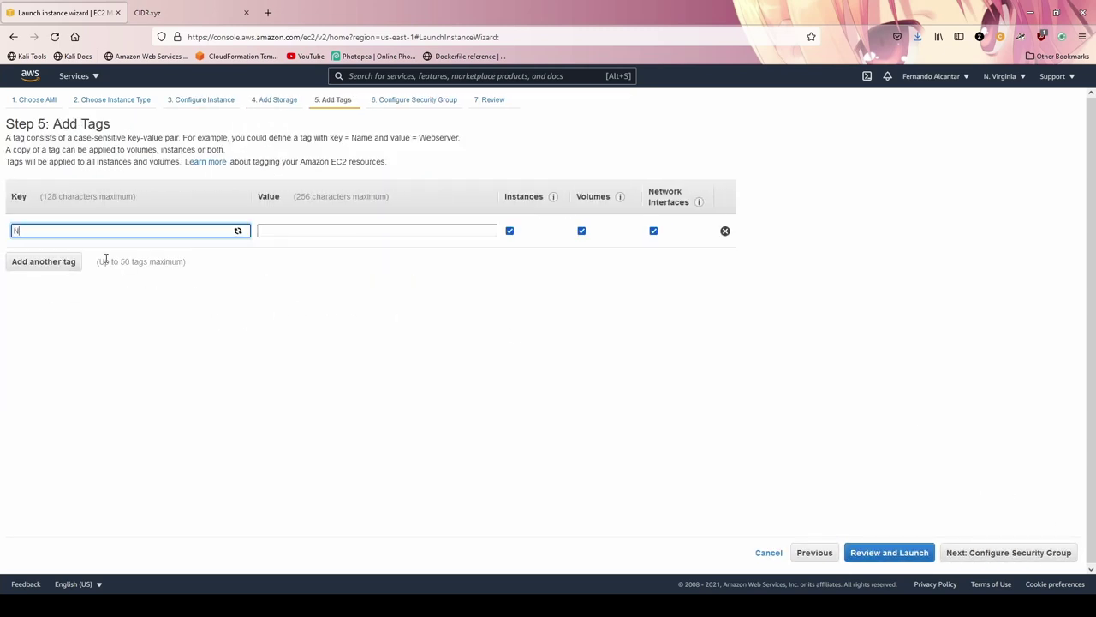
{"action": "type", "text": "ame"}
{"action": "key", "text": "Tab"}
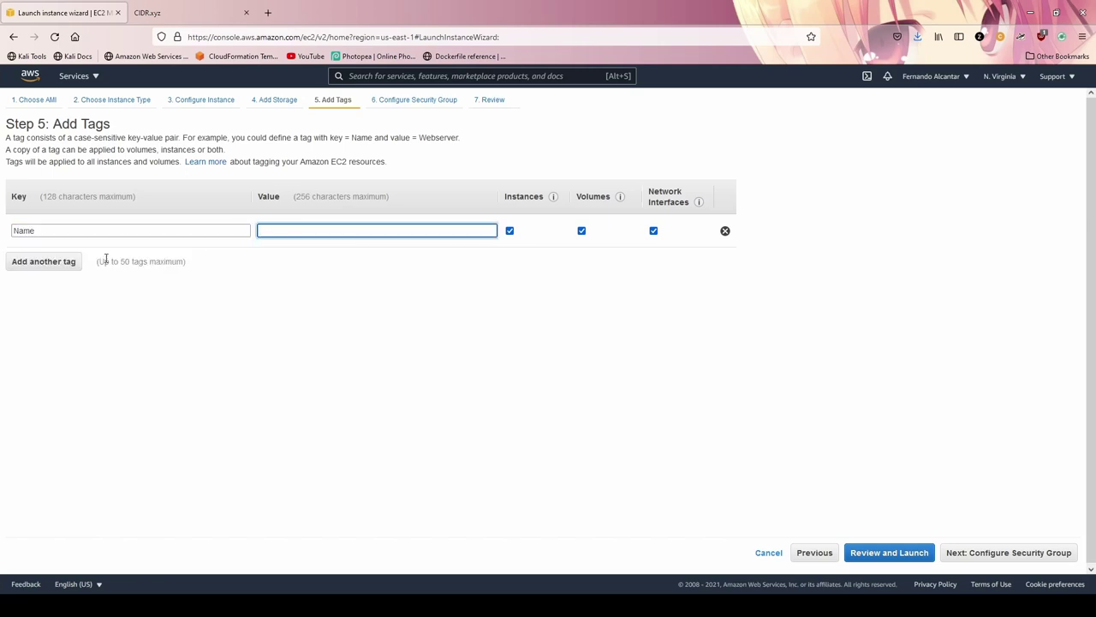
{"action": "type", "text": "DBserver"}
{"action": "left_click", "coordinate": [1043, 552]}
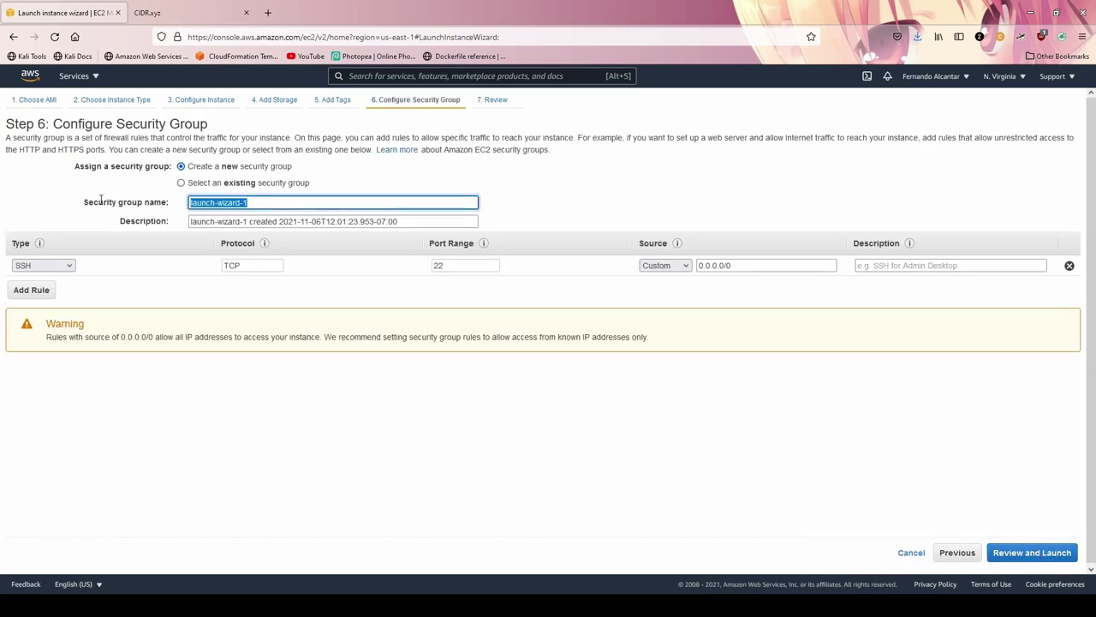
Name the new security group ssh-vpc-ingres, restrict its SSH rule to the source 172.100.0.0/22, and proceed to the launch review
{"action": "type", "text": "ssh-vpc-ingres"}
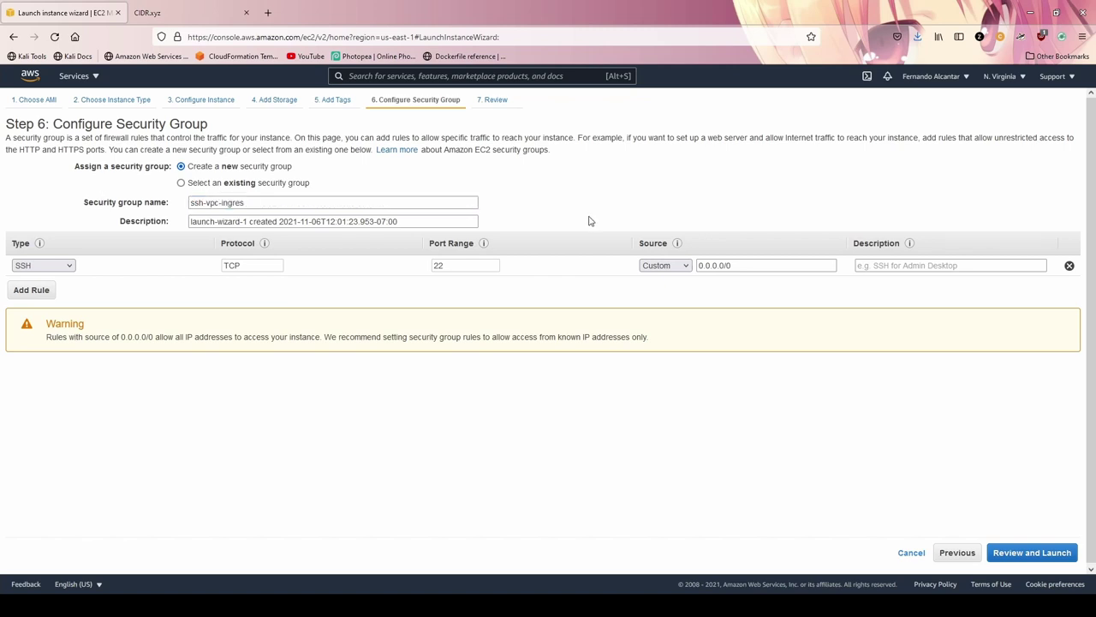
{"action": "left_click_drag", "start_coordinate": [748, 263], "coordinate": [587, 266]}
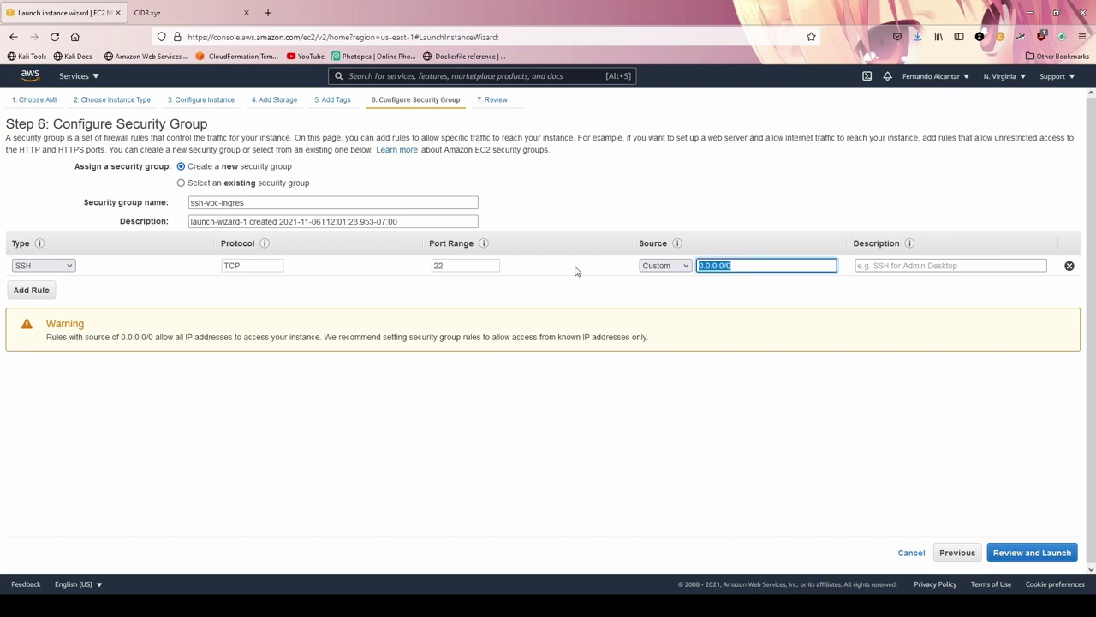
{"action": "key", "text": "BackSpace"}
{"action": "type", "text": "172.100"}
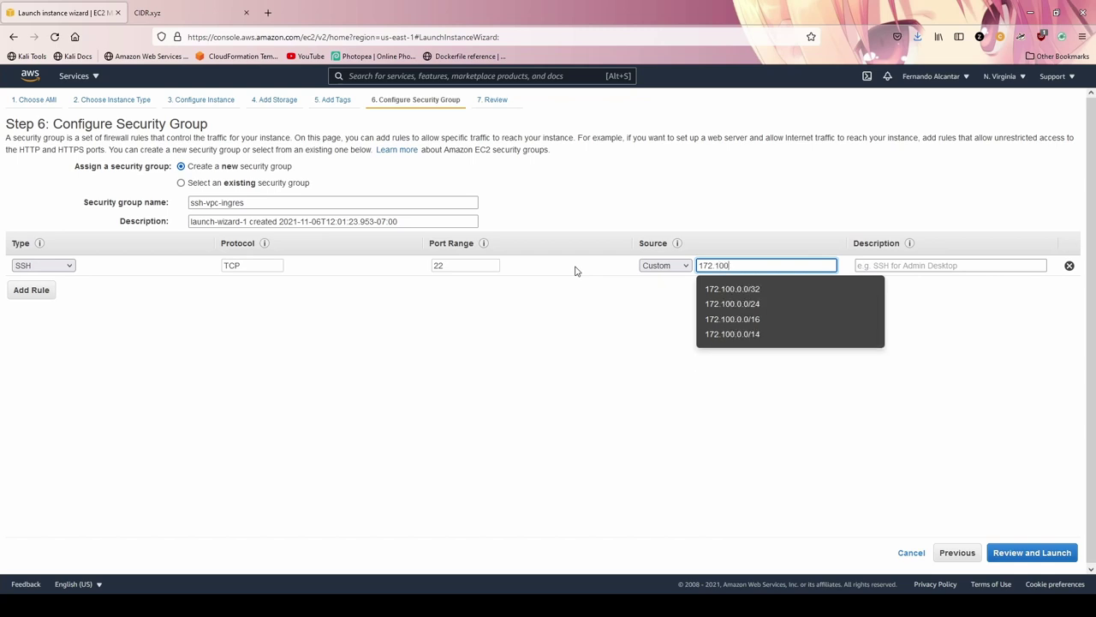
{"action": "left_click", "coordinate": [740, 307]}
{"action": "key", "text": "BackSpace"}
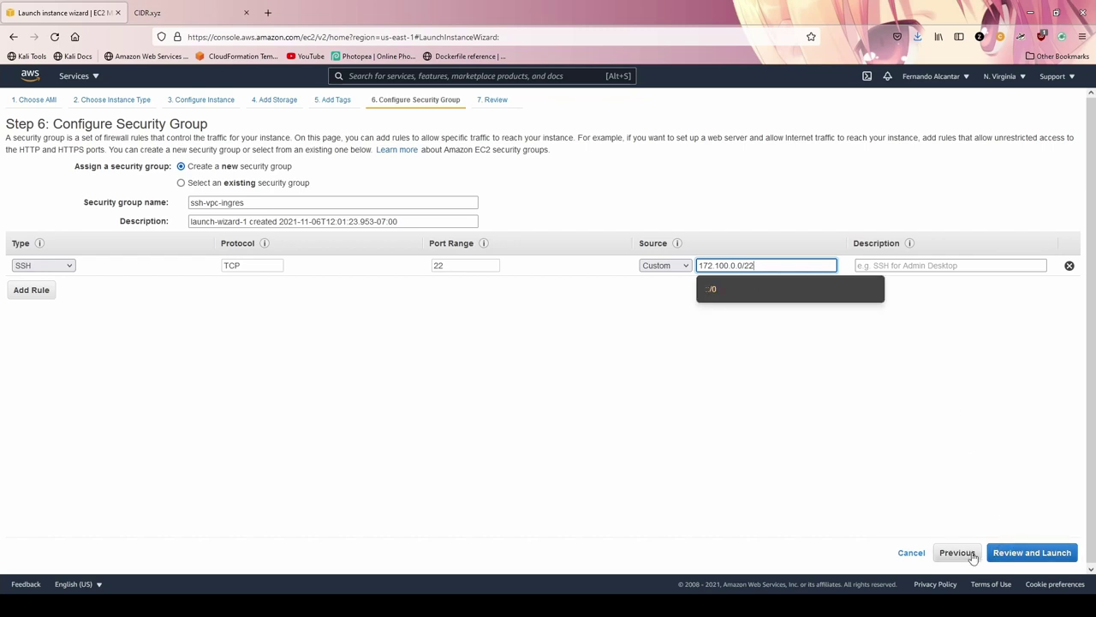
{"action": "left_click", "coordinate": [1004, 555]}
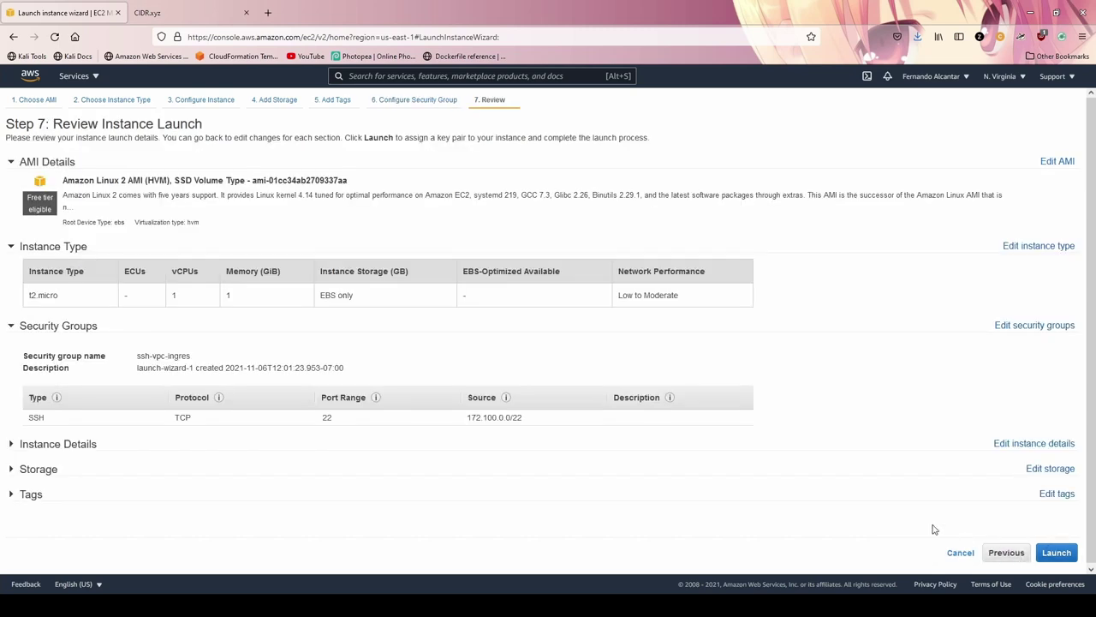
Launch the instance with the existing Fernandoing-Virginia key pair, acknowledging access to the private key, and return to the instances list
{"action": "left_click", "coordinate": [1056, 552]}
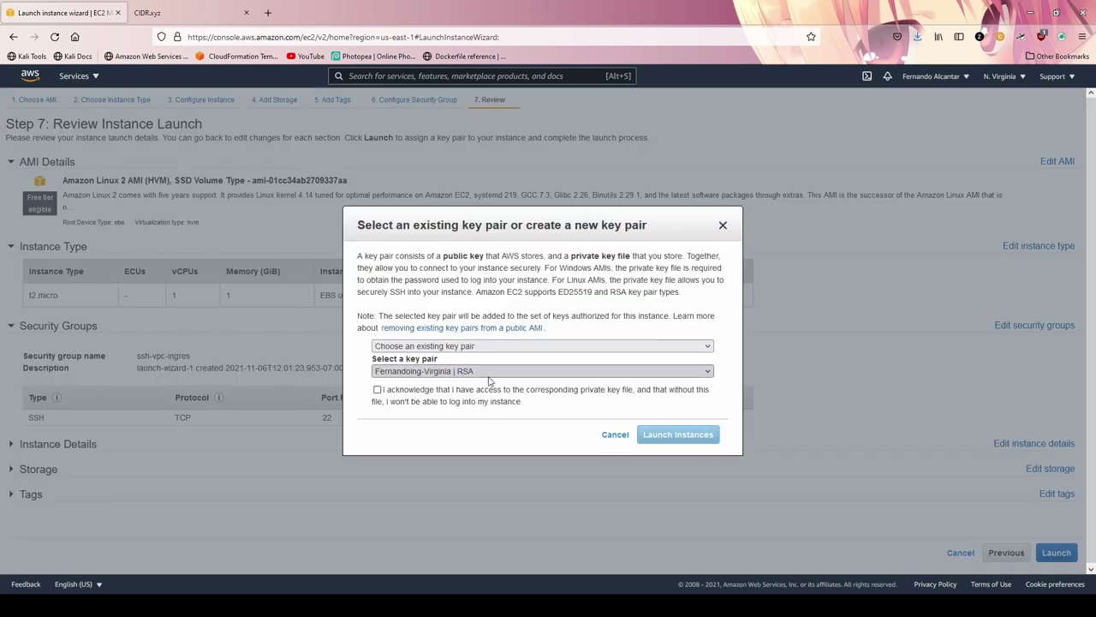
{"action": "left_click", "coordinate": [531, 396]}
{"action": "left_click", "coordinate": [661, 433]}
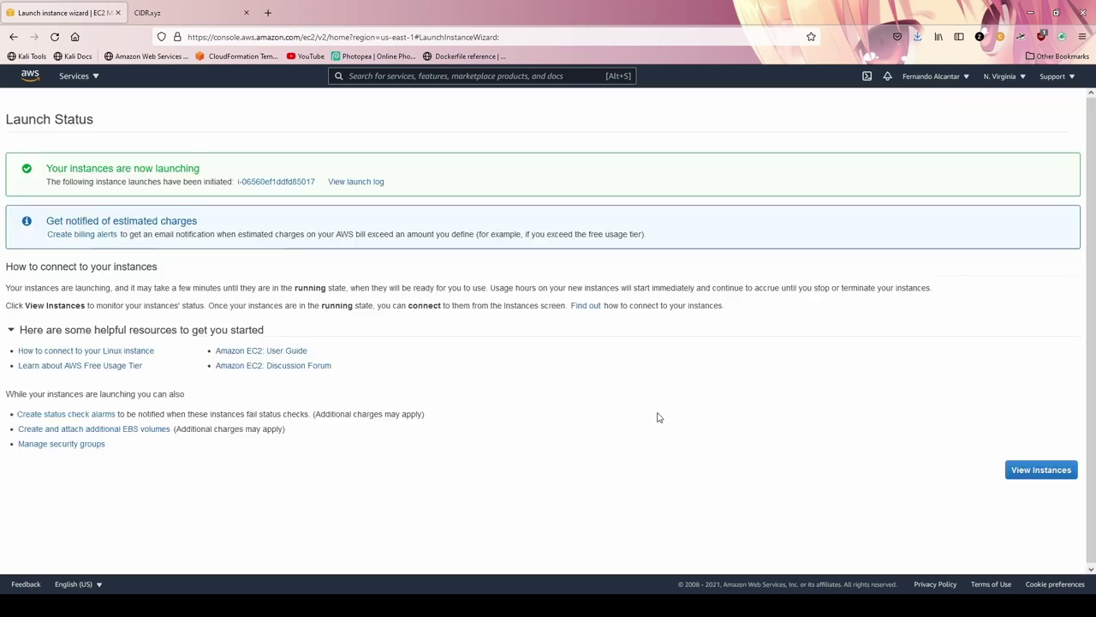
{"action": "left_click", "coordinate": [1040, 471]}
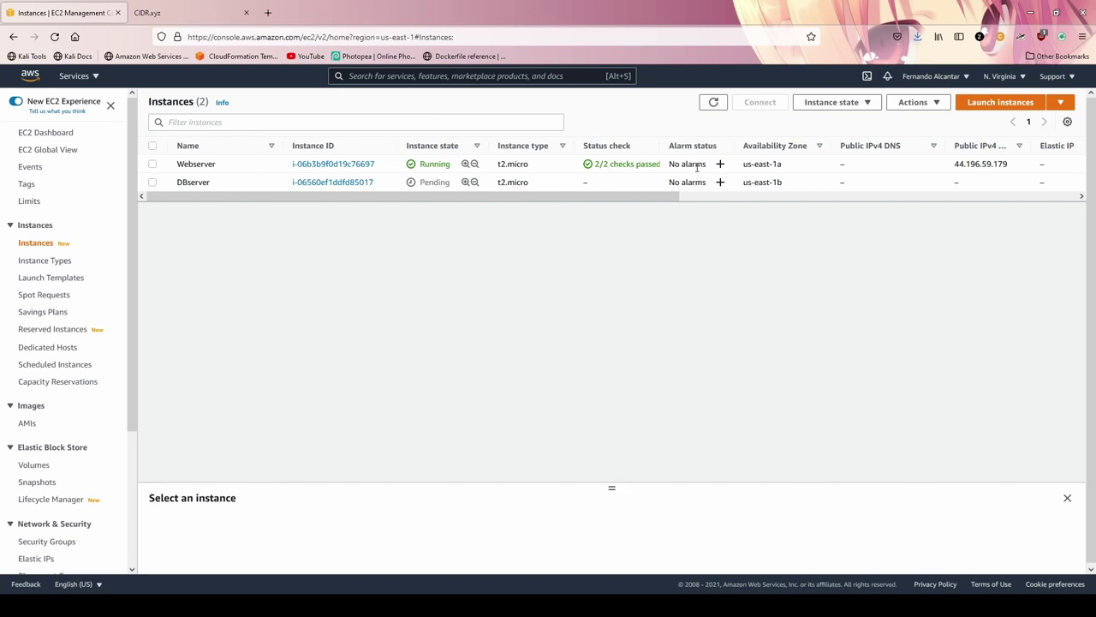
Examine the DBserver instance's networking details, including its IP addresses, VPC and subnet
{"action": "left_click_drag", "start_coordinate": [662, 203], "coordinate": [708, 208]}
{"action": "left_click", "coordinate": [243, 186]}
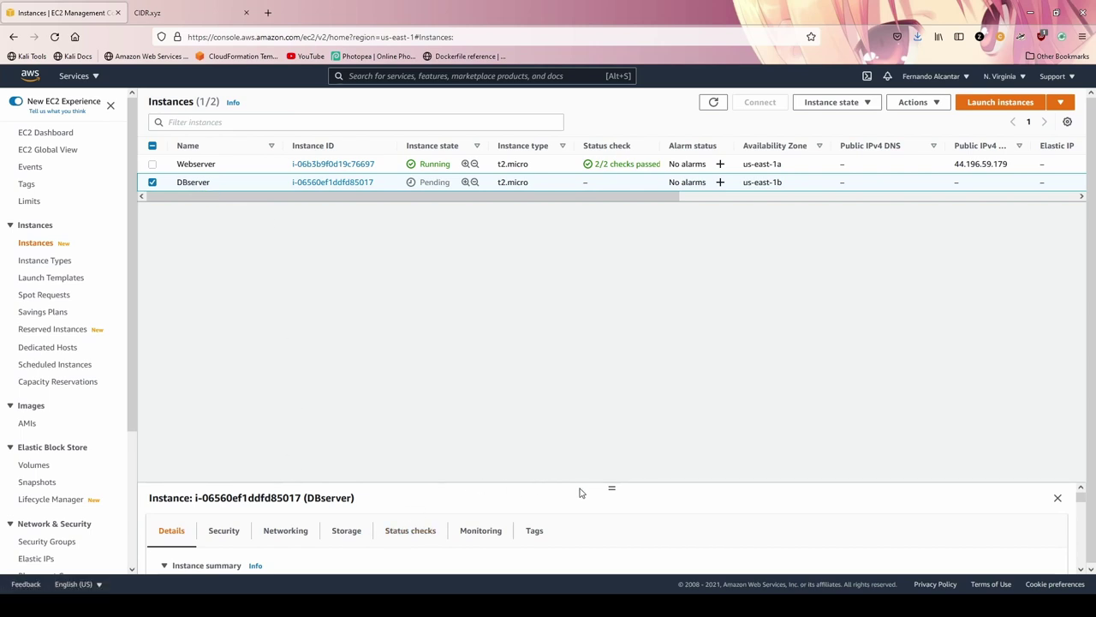
{"action": "left_click_drag", "start_coordinate": [610, 486], "coordinate": [624, 330]}
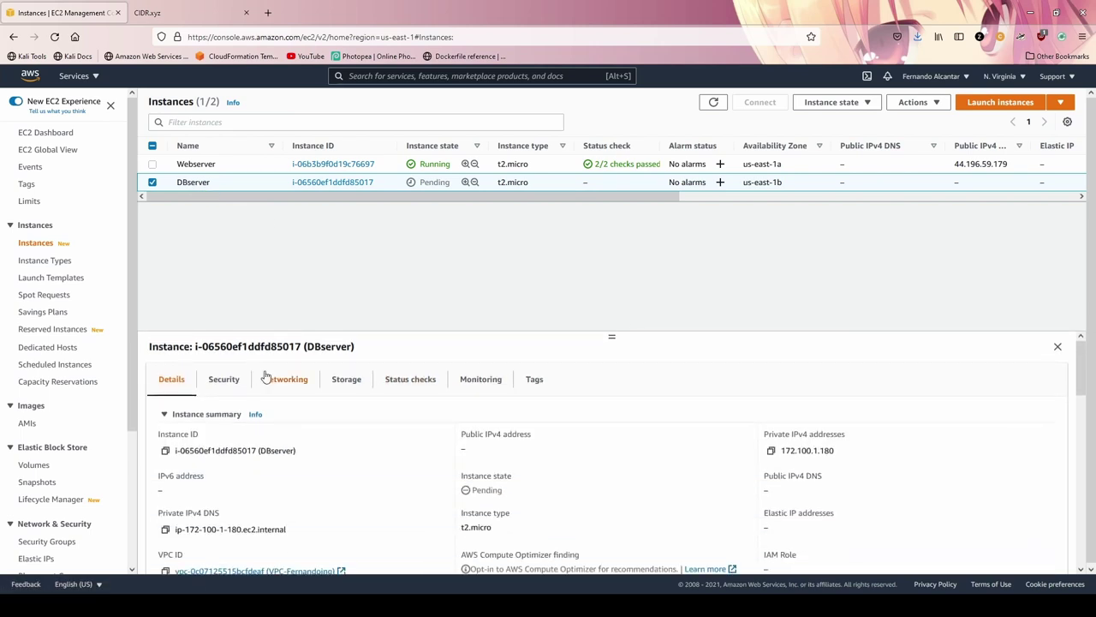
{"action": "left_click", "coordinate": [282, 384]}
{"action": "scroll", "coordinate": [409, 452], "scroll_direction": "down", "scroll_amount": 2}
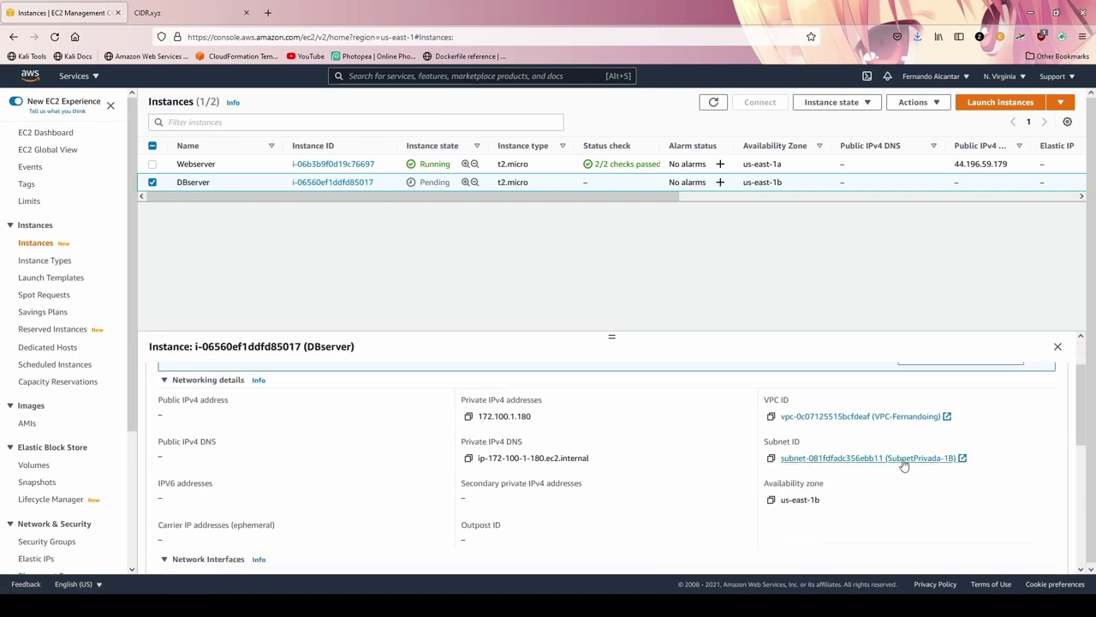
{"action": "left_click", "coordinate": [294, 272]}
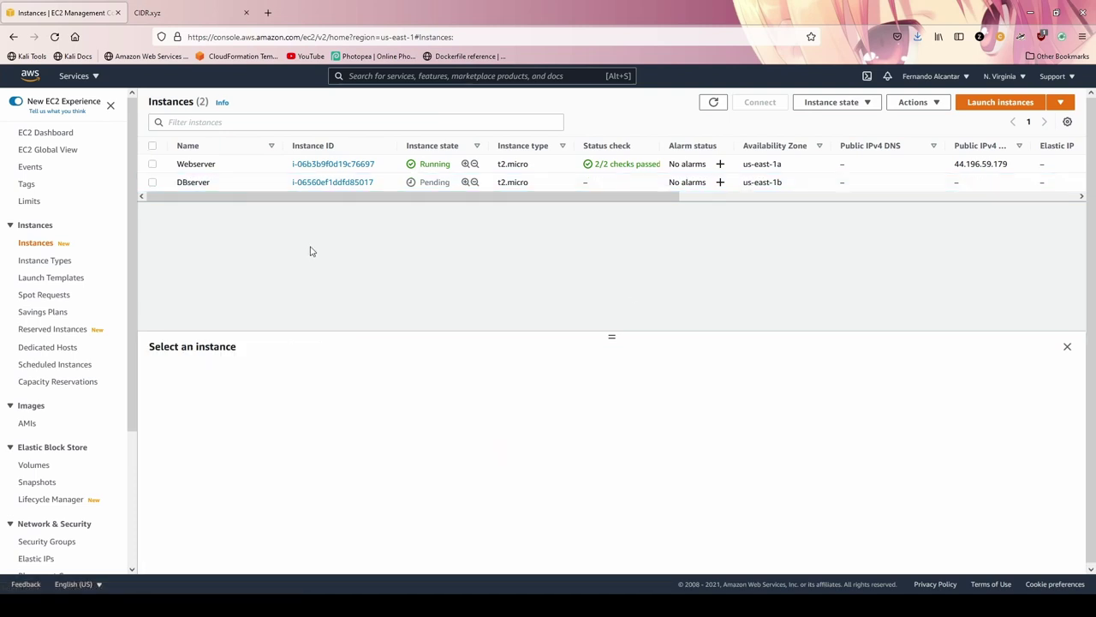
Open the SSH client connection instructions for the Webserver instance, and open AWS CloudShell in a duplicate browser tab
{"action": "left_click", "coordinate": [153, 163]}
{"action": "left_click", "coordinate": [759, 102]}
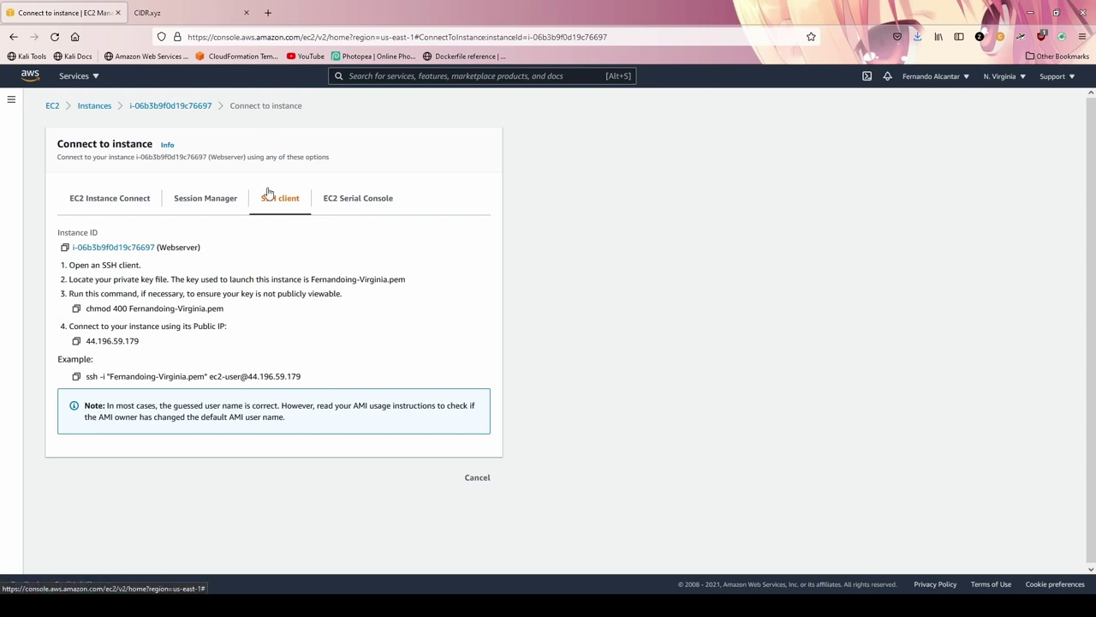
{"action": "middle_click", "coordinate": [54, 37]}
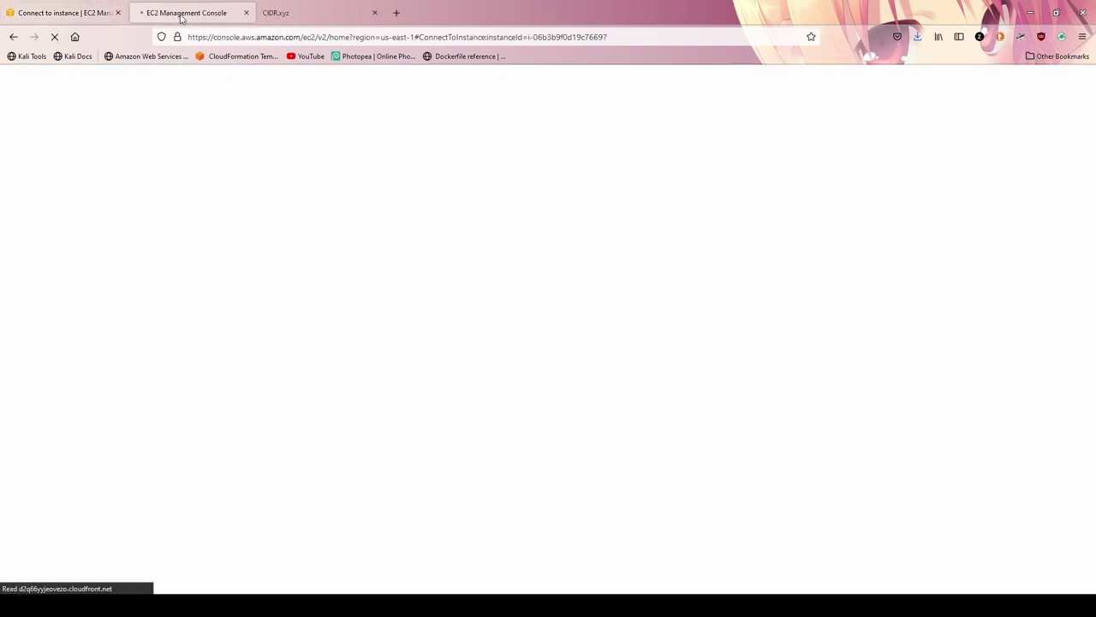
{"action": "left_click", "coordinate": [476, 77]}
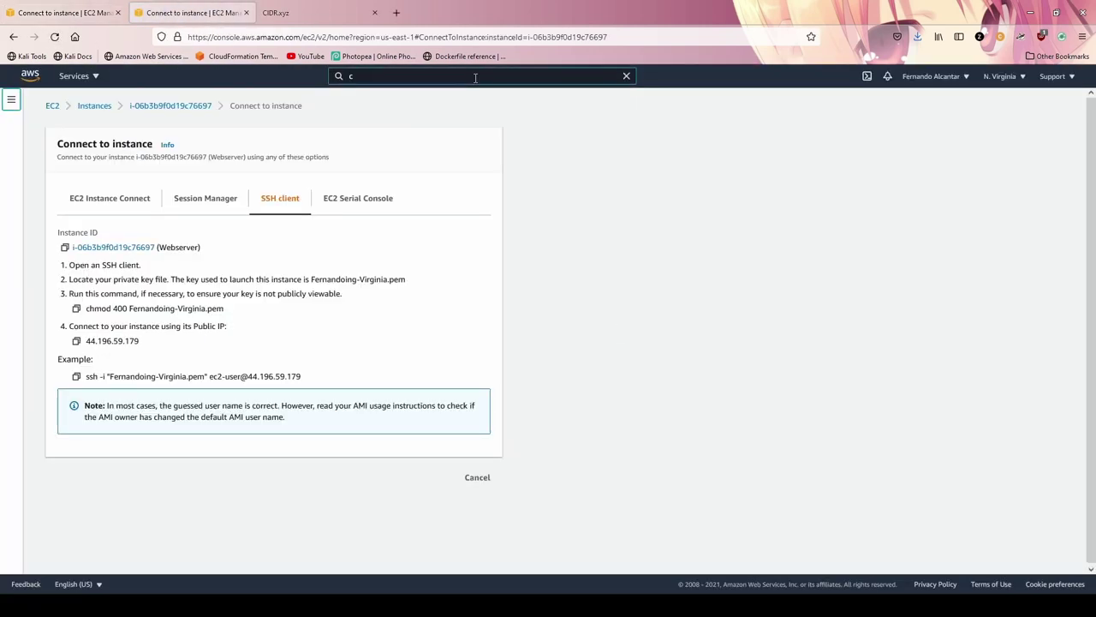
{"action": "type", "text": "cloudshell"}
{"action": "left_click", "coordinate": [441, 150]}
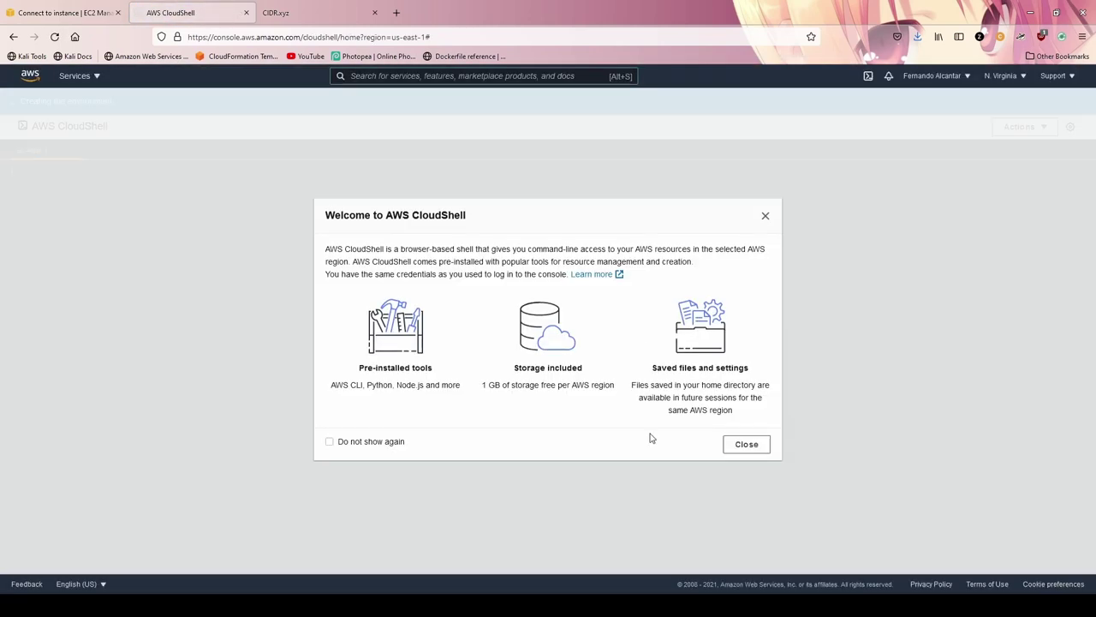
Permanently dismiss the CloudShell welcome message and upload the key file Fernandoing-Virginia.pem to the CloudShell home directory
{"action": "left_click", "coordinate": [370, 441]}
{"action": "left_click", "coordinate": [744, 443]}
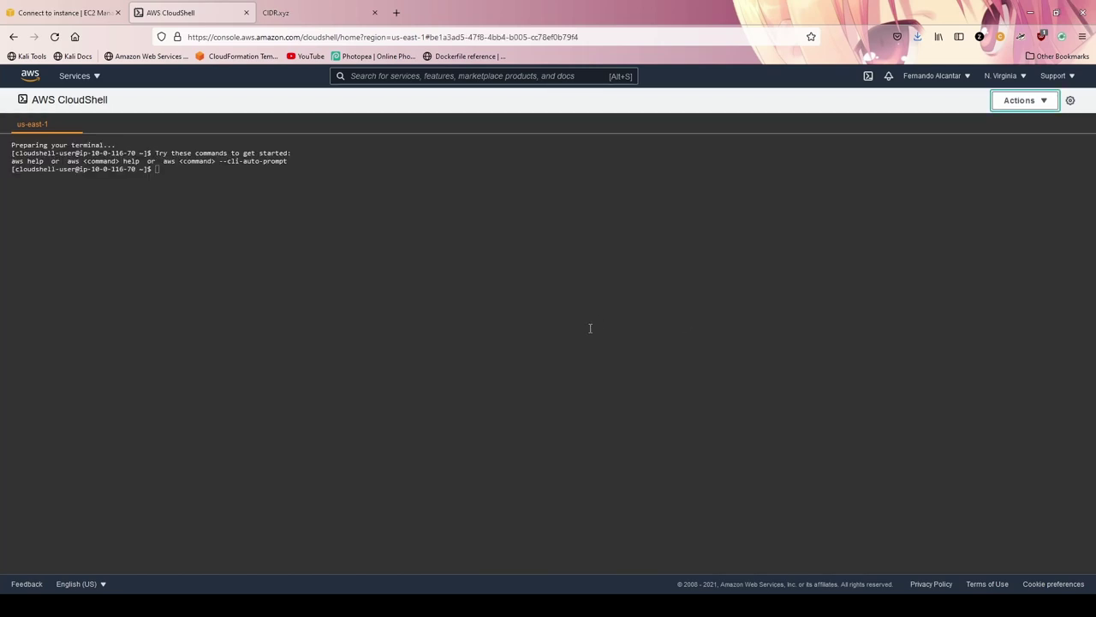
{"action": "left_click", "coordinate": [1028, 100]}
{"action": "left_click", "coordinate": [920, 220]}
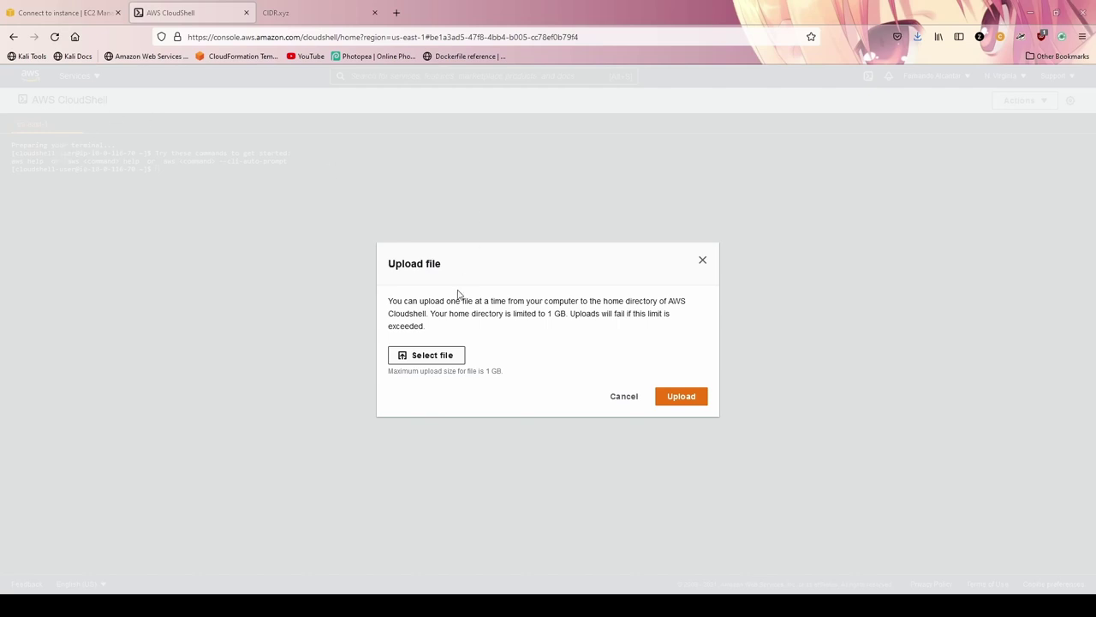
{"action": "left_click", "coordinate": [682, 407]}
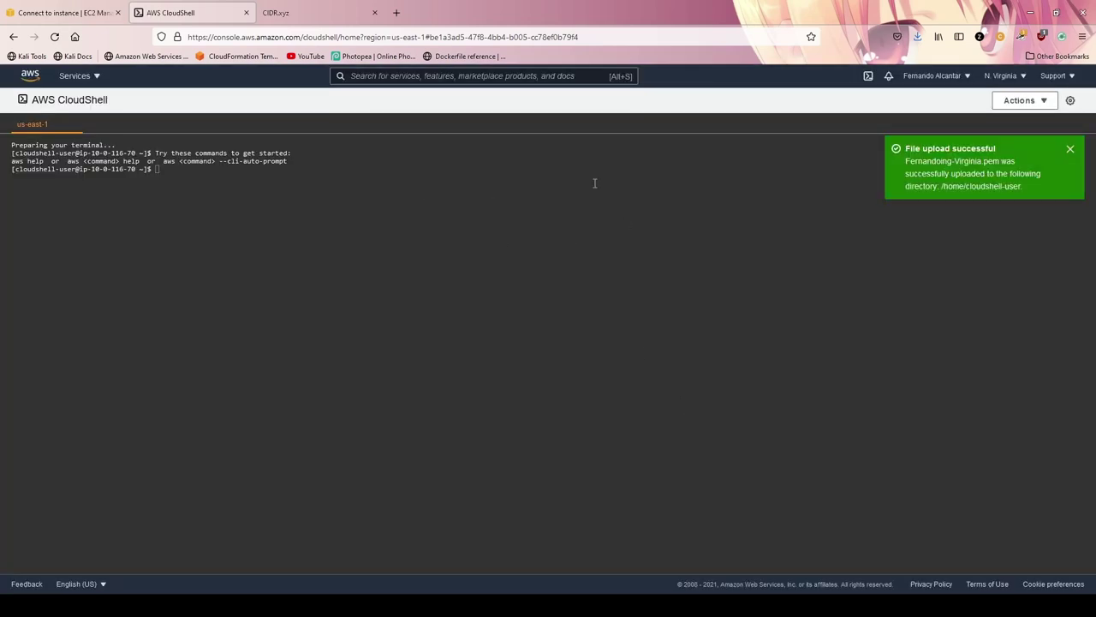
{"action": "left_click", "coordinate": [1070, 149]}
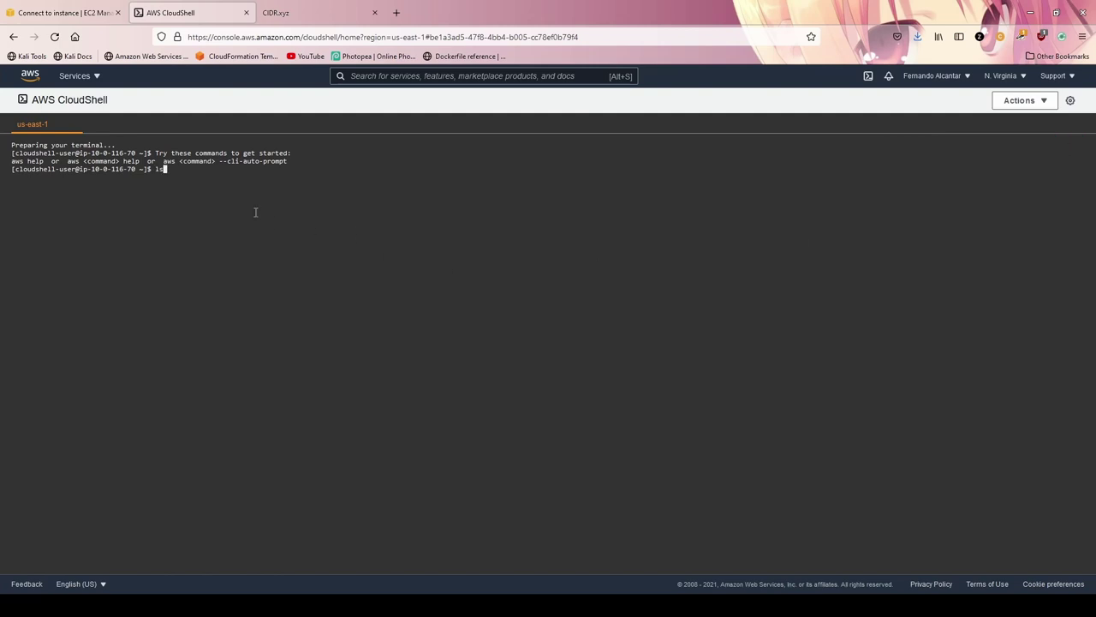
List the home directory's files and restrict the key file's permissions with chmod 400 Fernandoing-Virginia.pem
{"action": "key", "text": "Return"}
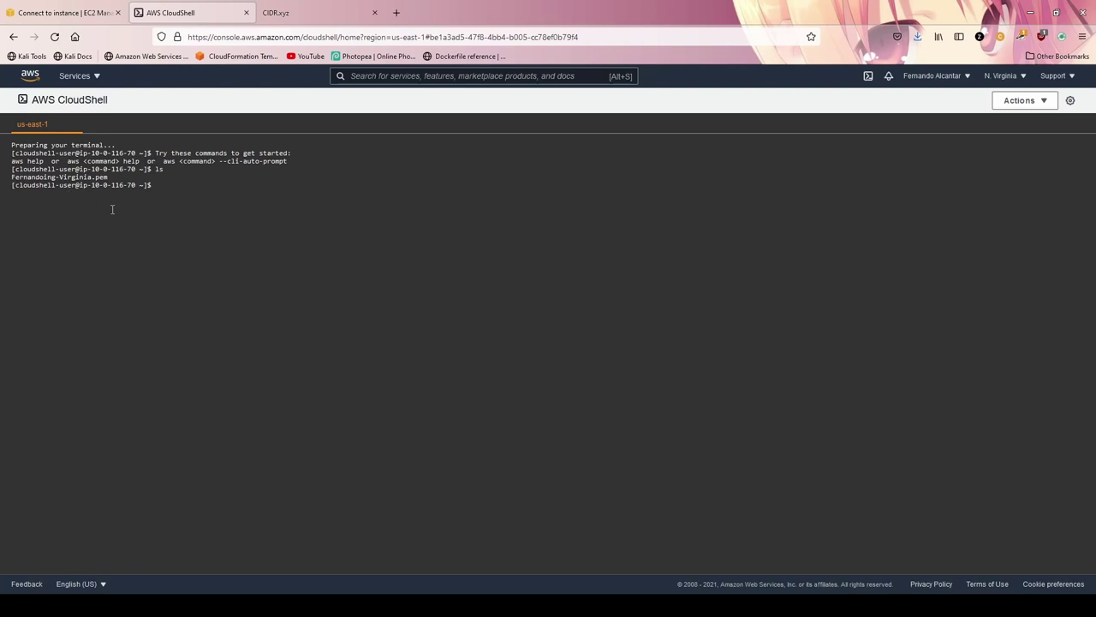
{"action": "type", "text": "chmod 400 F"}
{"action": "key", "text": "Tab"}
{"action": "key", "text": "Return"}
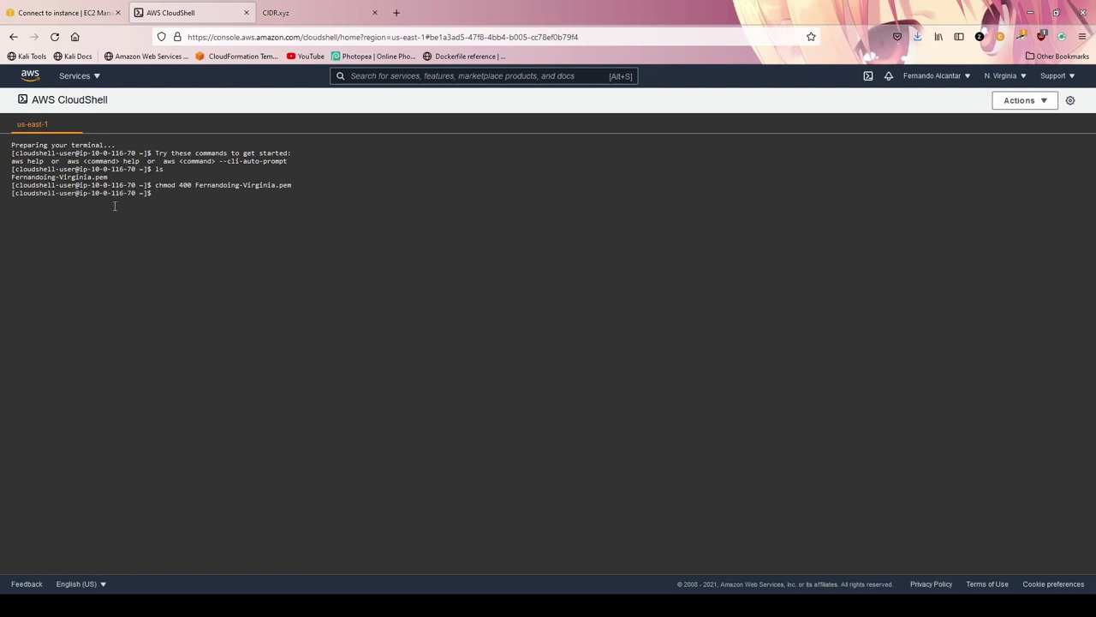
Copy Webserver's example SSH command from the connection instructions, run it in CloudShell, and accept the host's authenticity with yes
{"action": "left_click", "coordinate": [80, 12]}
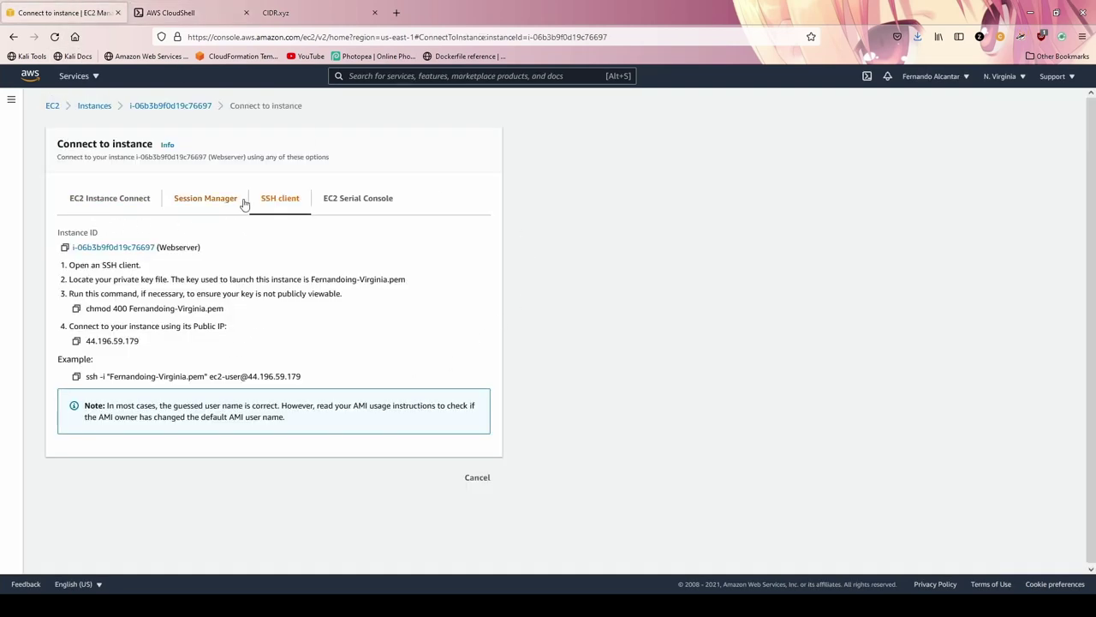
{"action": "left_click", "coordinate": [76, 376]}
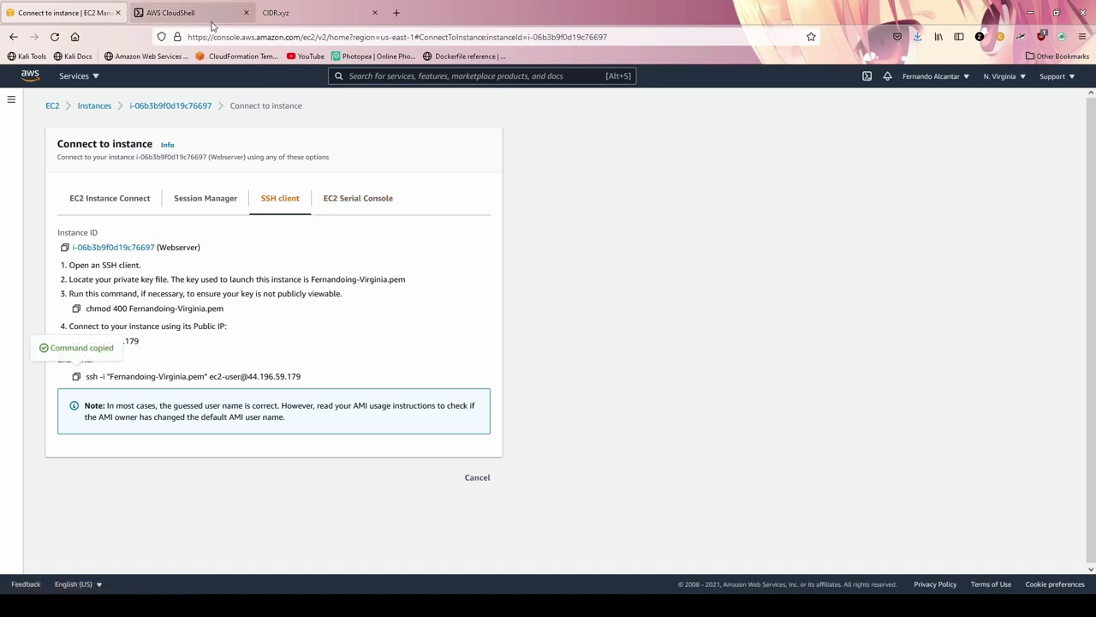
{"action": "left_click", "coordinate": [211, 14]}
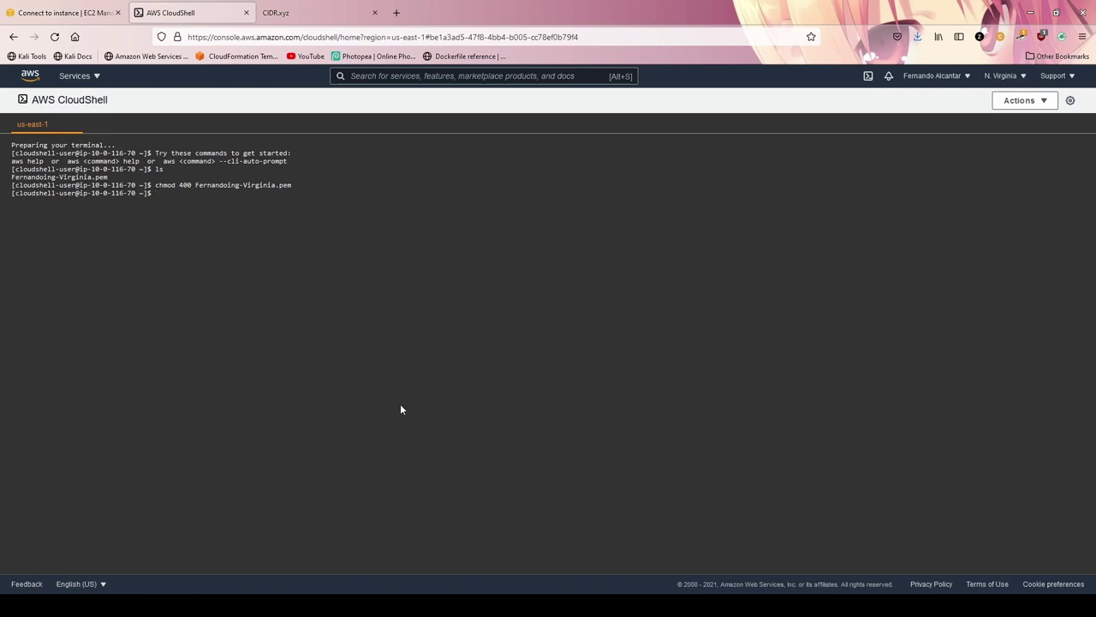
{"action": "key", "text": "ctrl+v"}
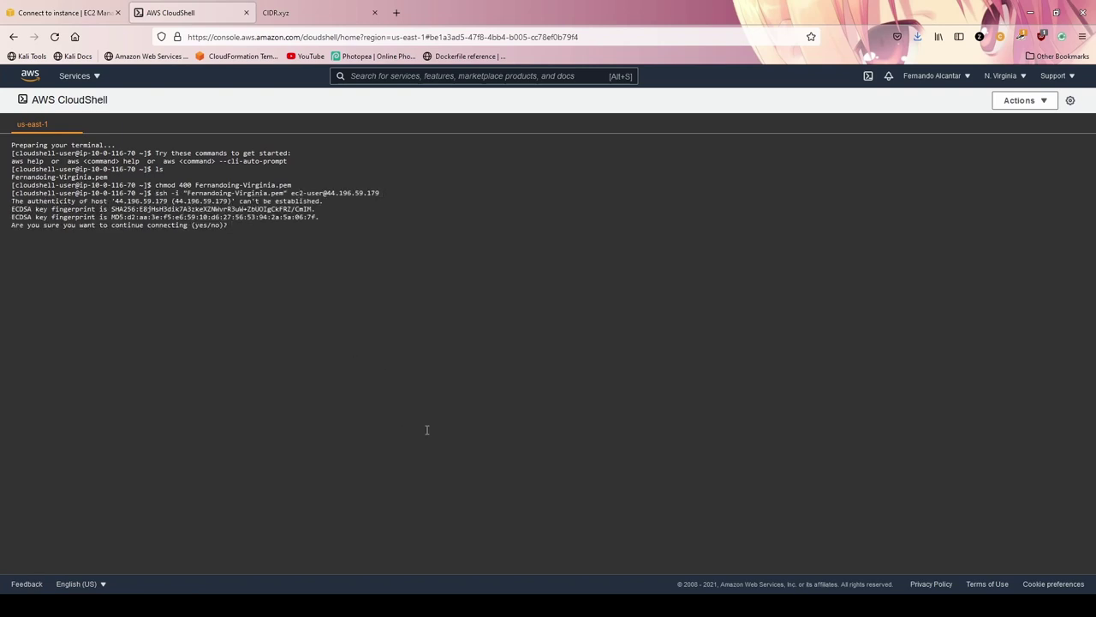
{"action": "key", "text": "Return"}
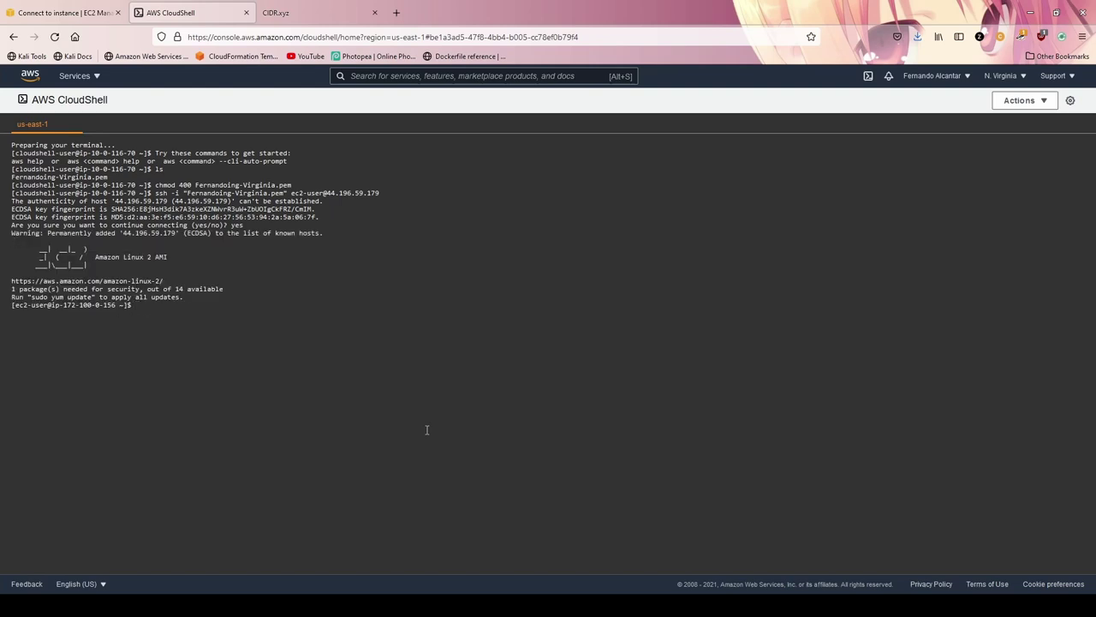